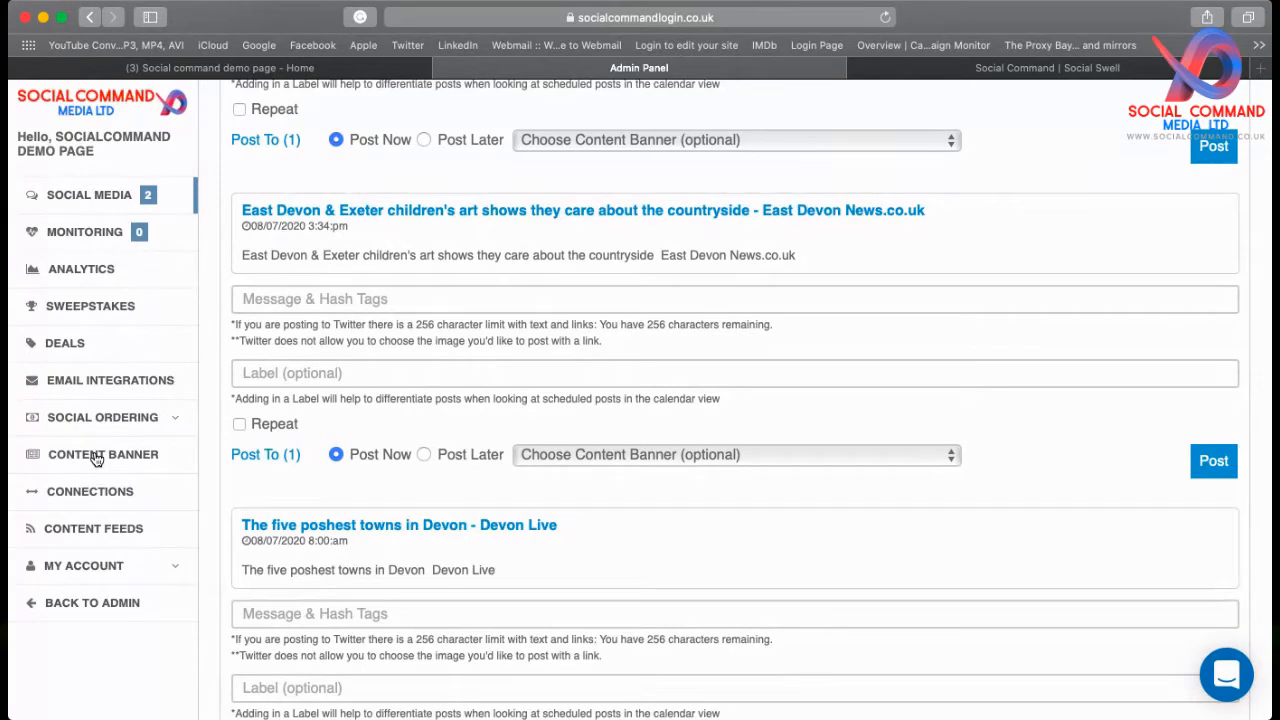
Step: Open the "LET US QUOTE YOU ON YOUR SOCIAL MEDIA MANAGMENT" content banner template for editing and set its template type to Full Size Banner
click(95, 455)
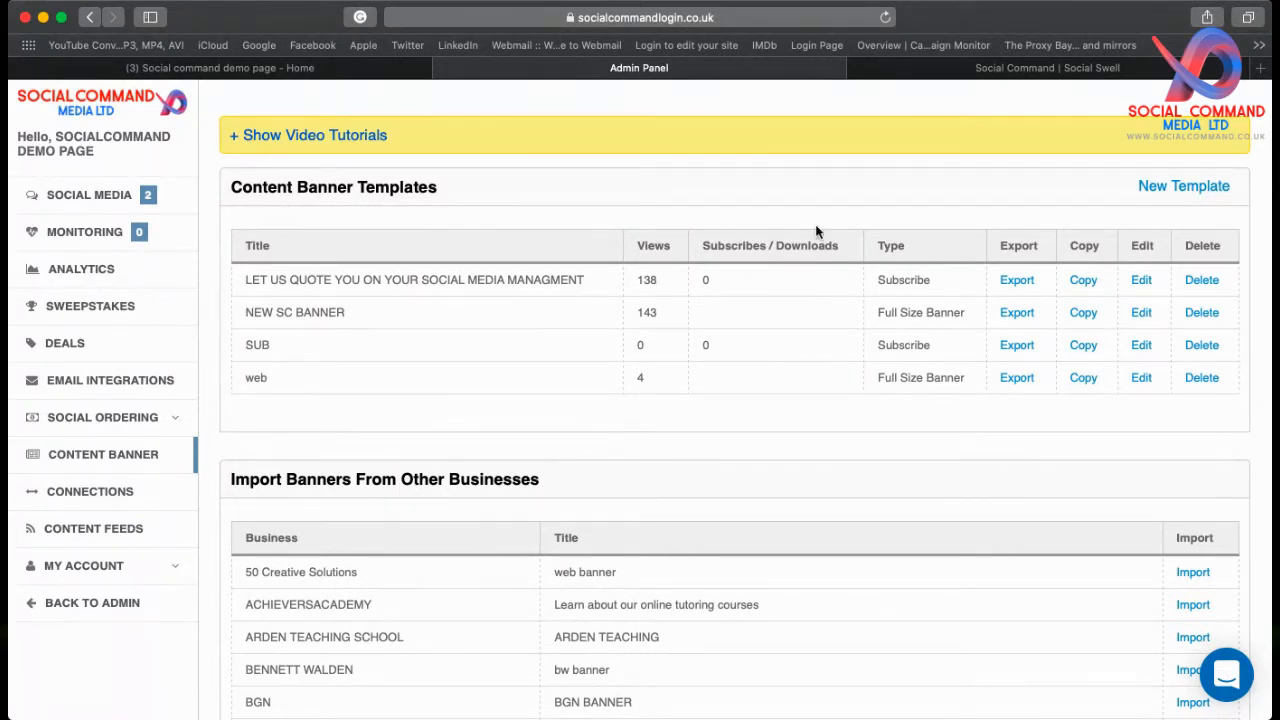
click(1141, 281)
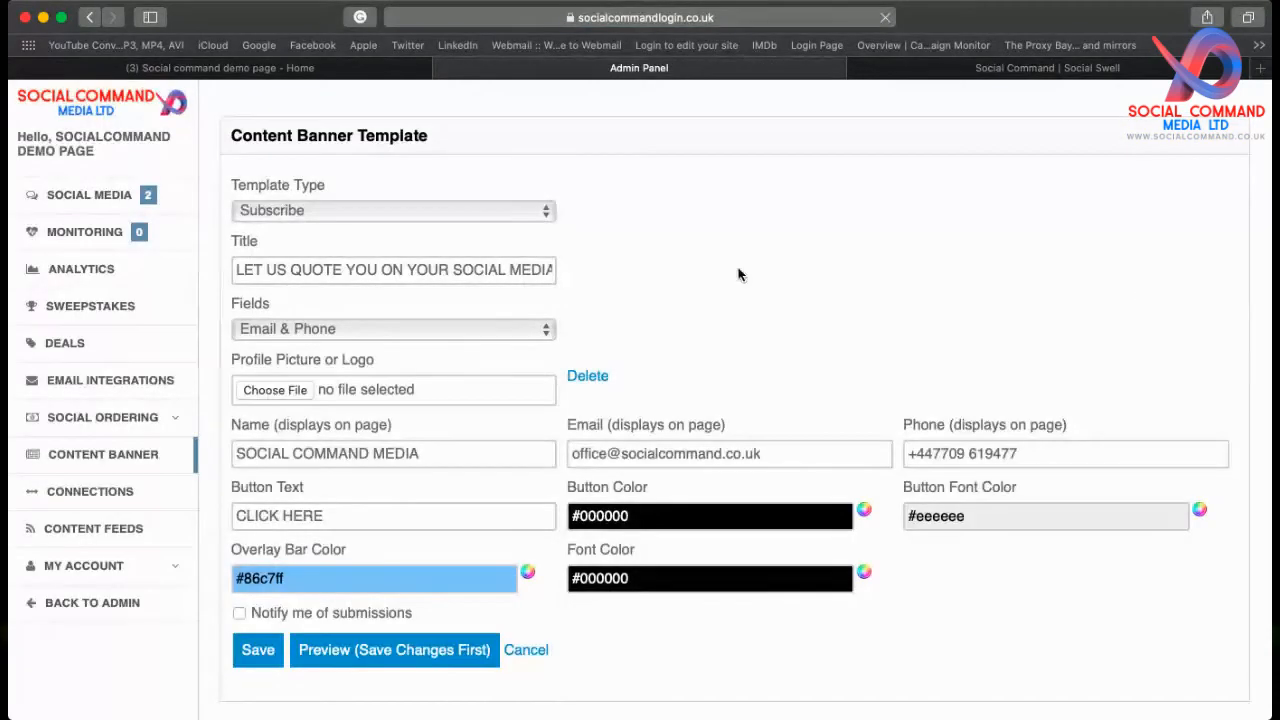
click(487, 213)
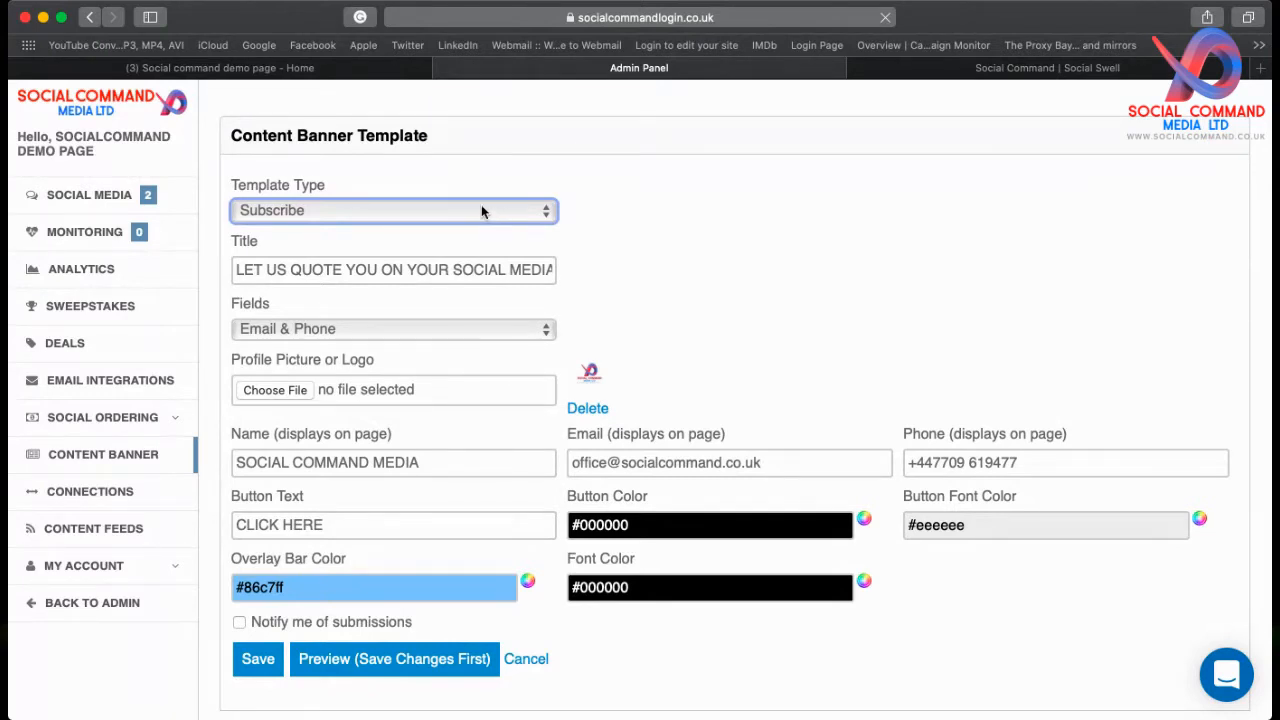
click(328, 177)
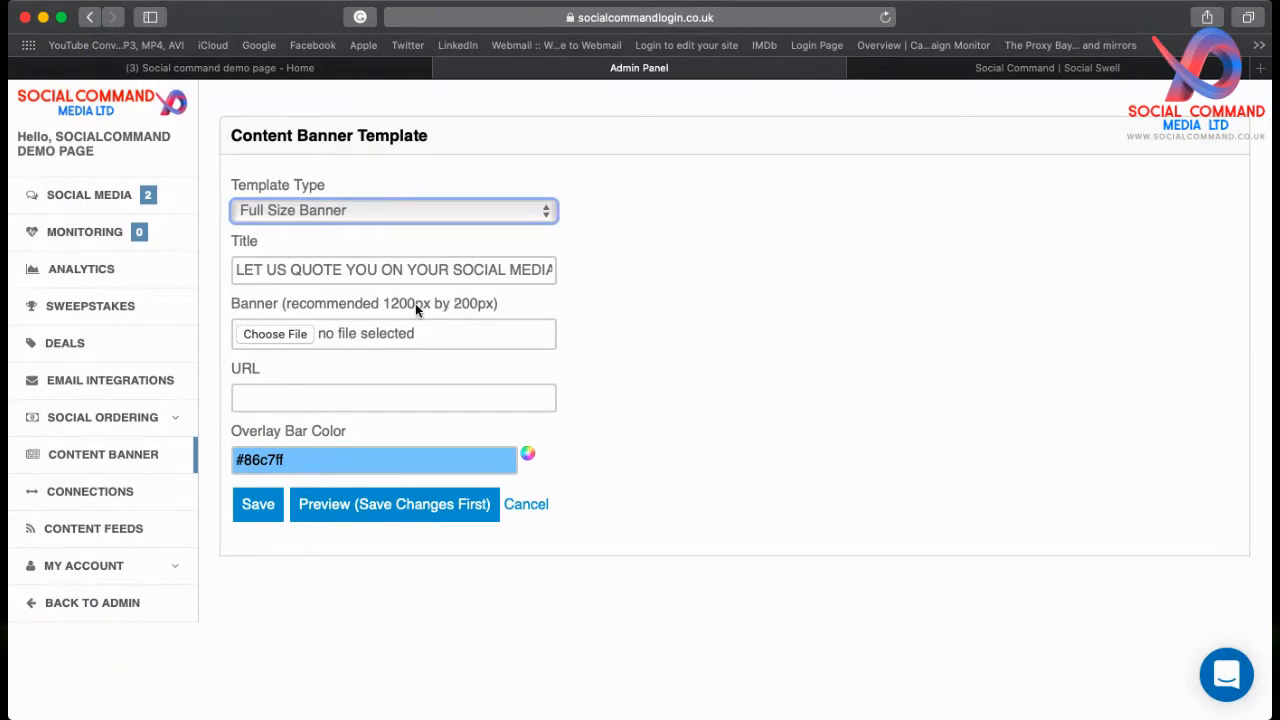
Step: Choose CLIENT BANNER.jpg as the banner image for the full-size template
click(311, 268)
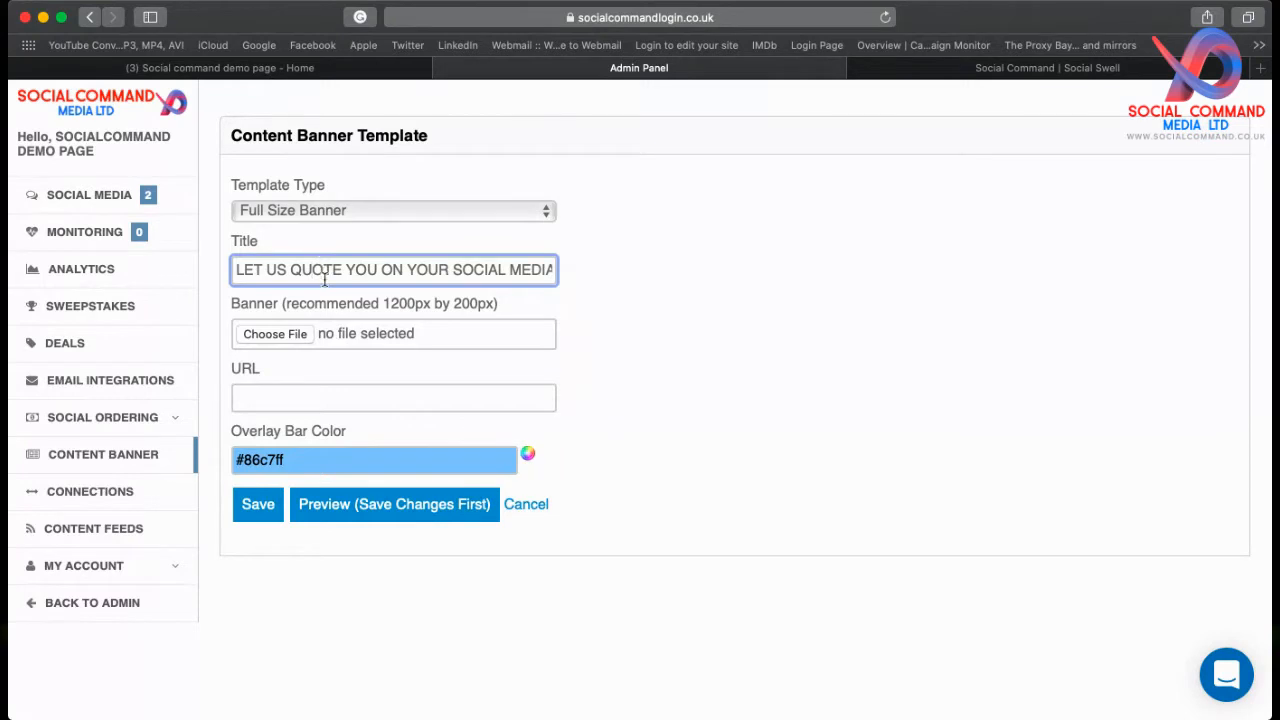
click(290, 337)
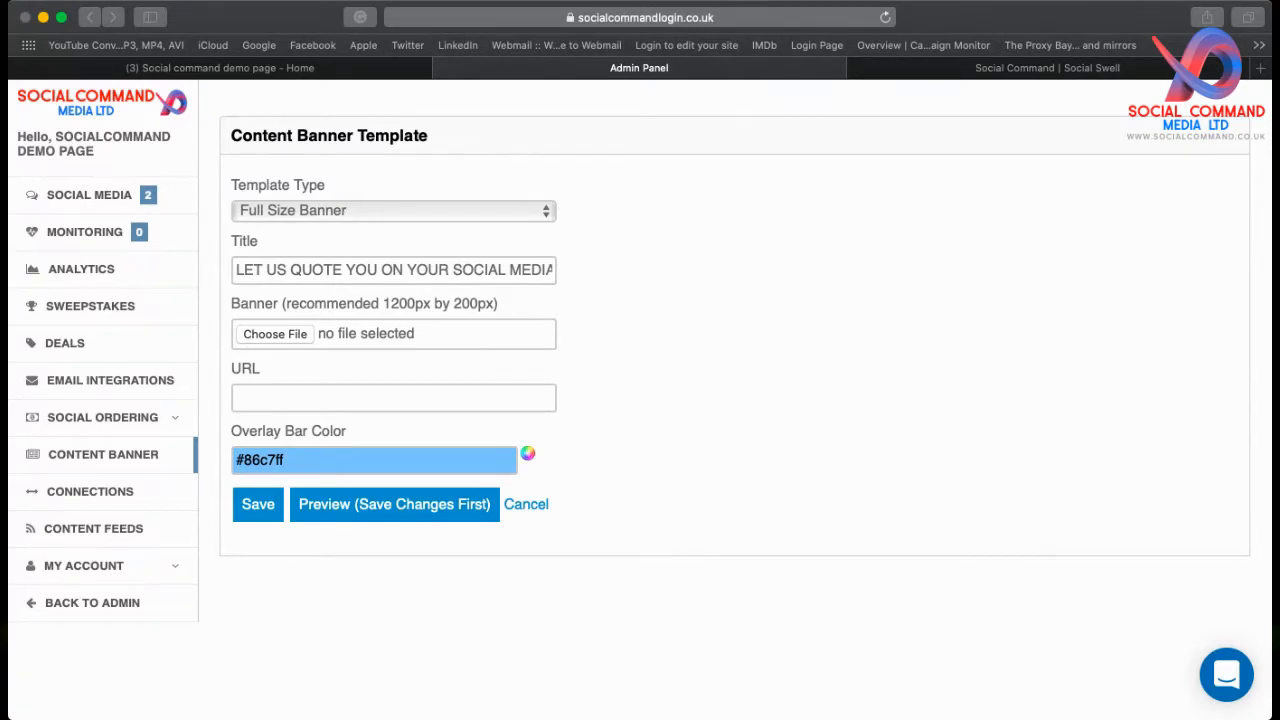
click(1203, 684)
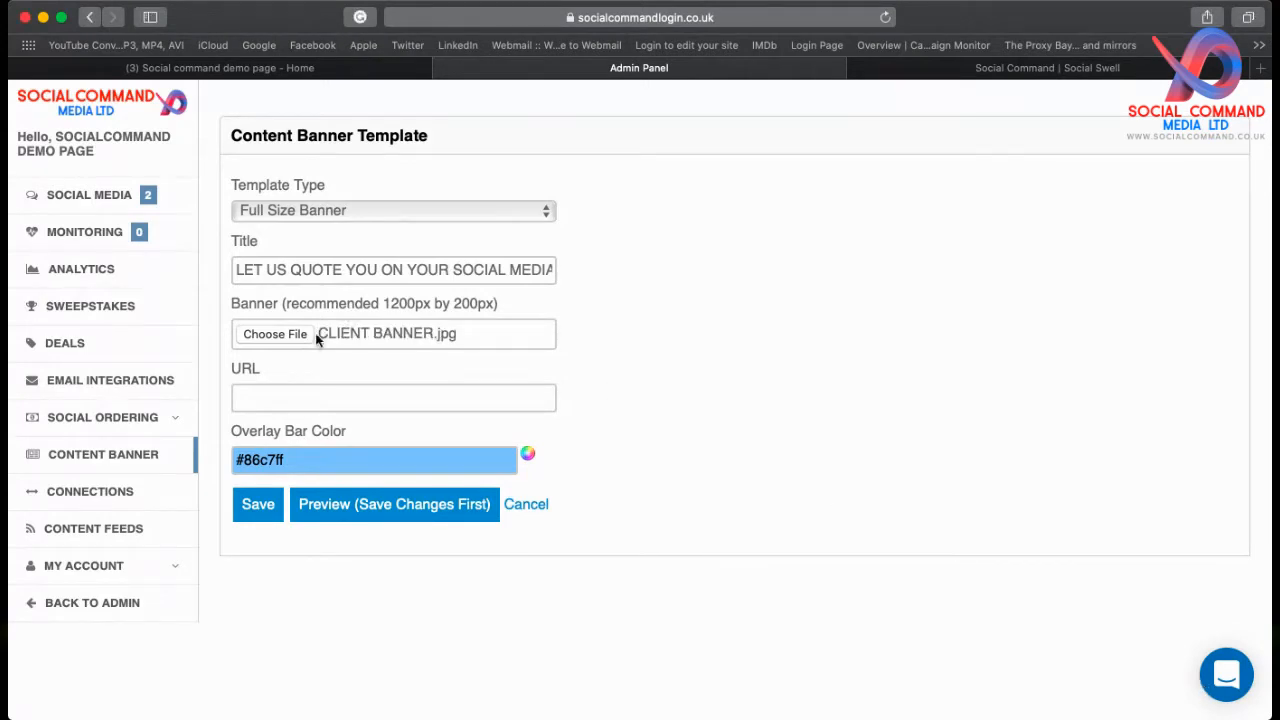
click(293, 396)
text(WWW.SOCIALCOMMAND.CO.UK)
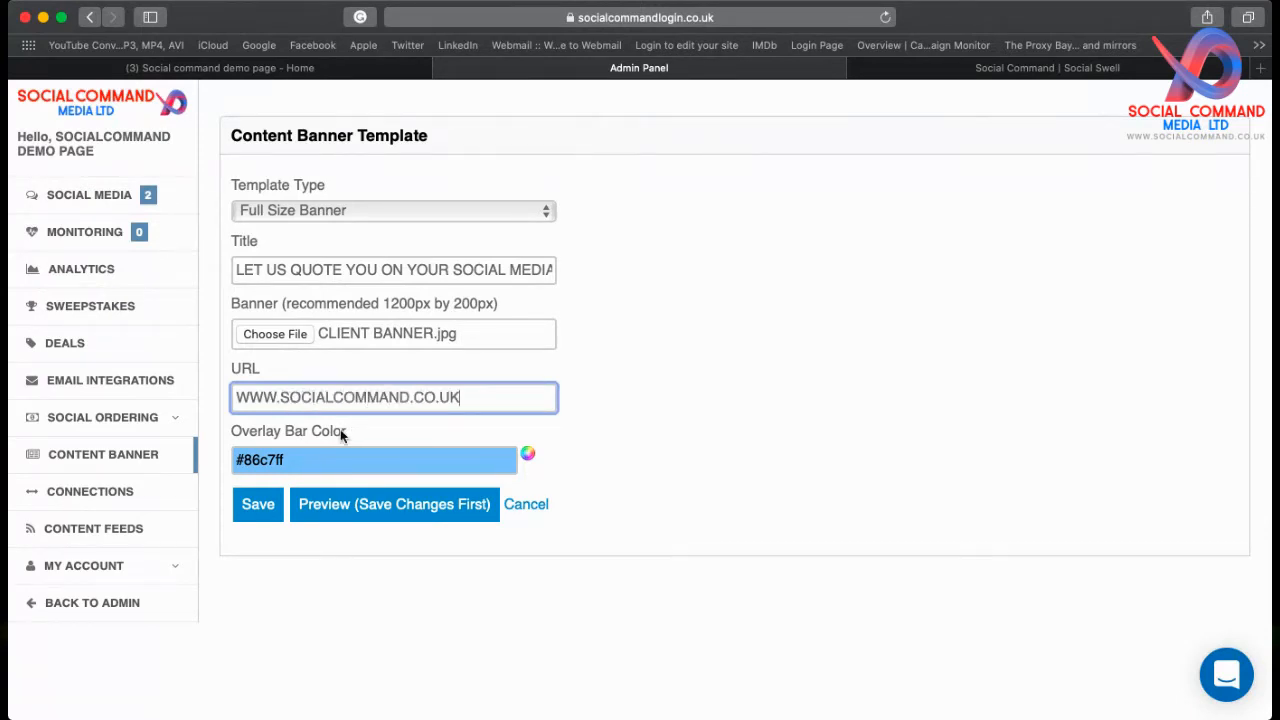
click(270, 508)
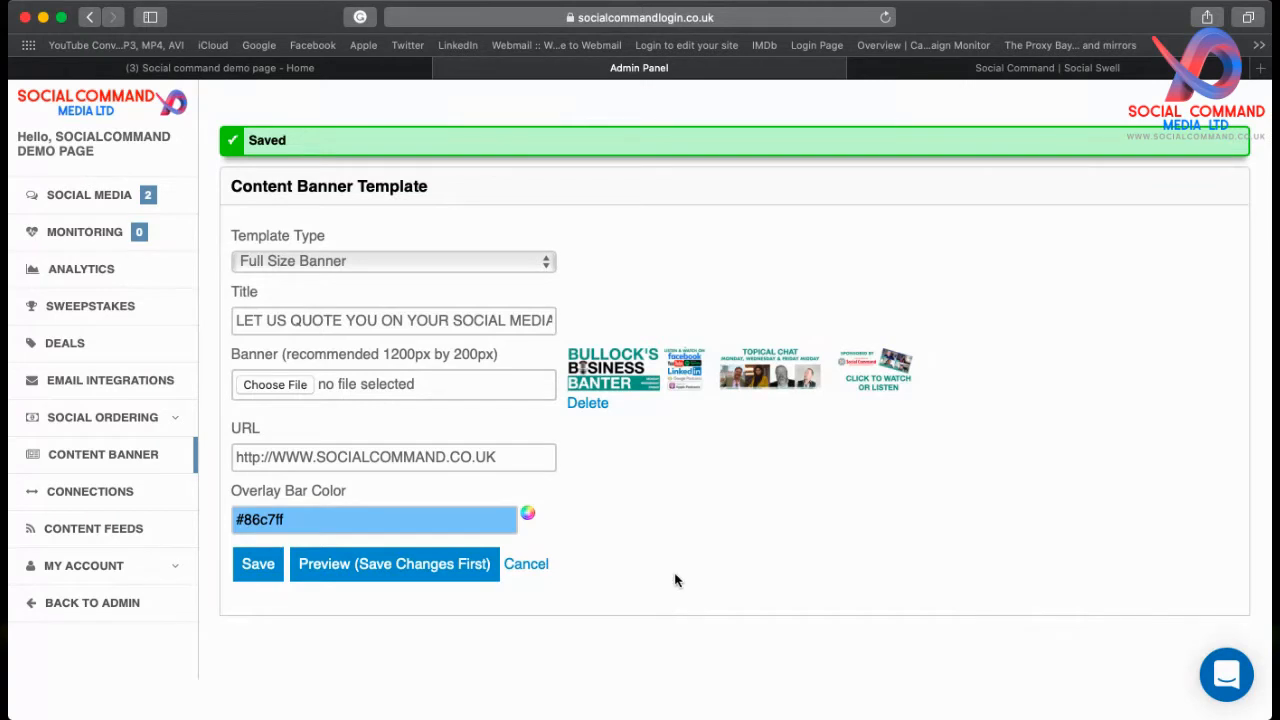
Step: Preview the saved full-size banner over the linked website and return to the banner template
click(373, 566)
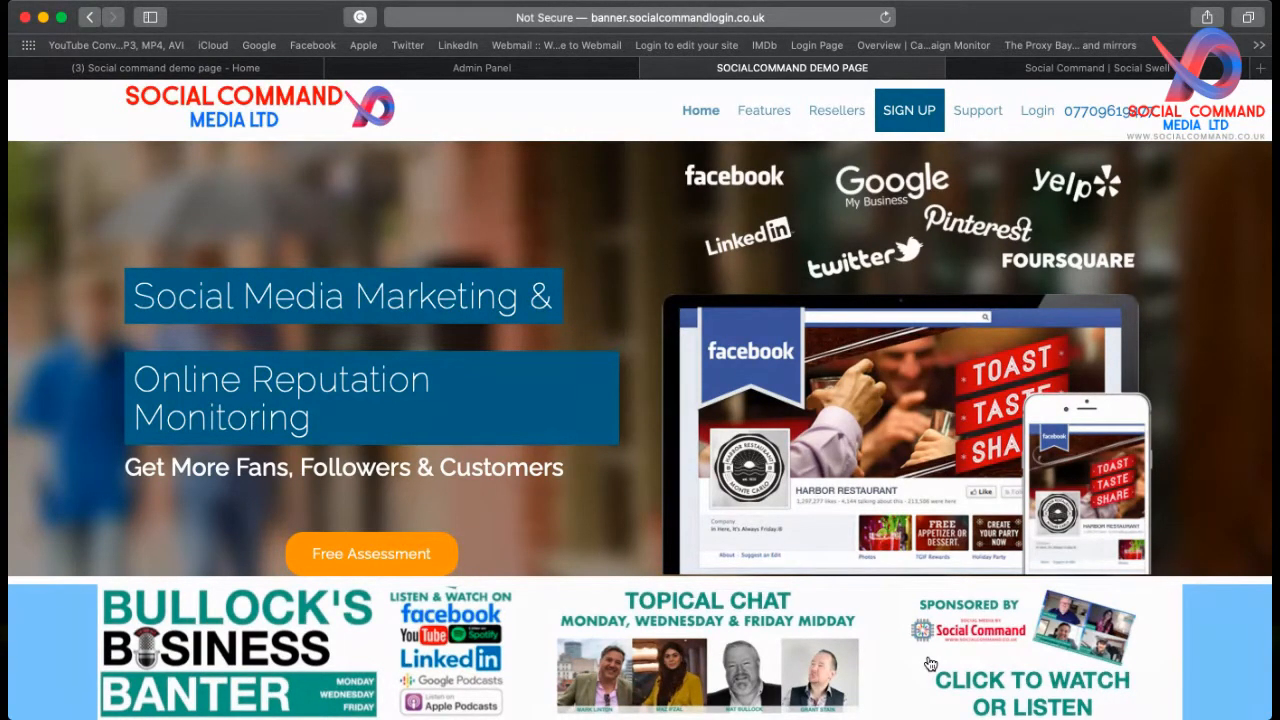
click(511, 70)
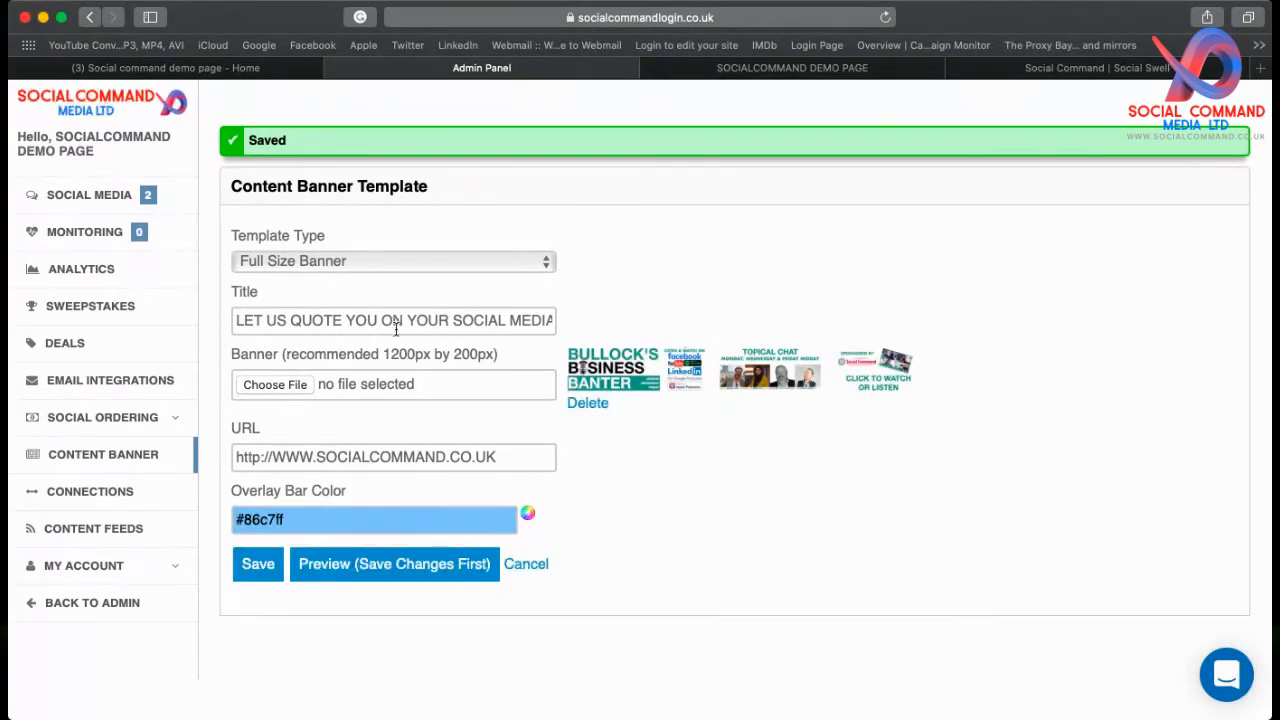
click(275, 383)
click(1077, 663)
click(383, 566)
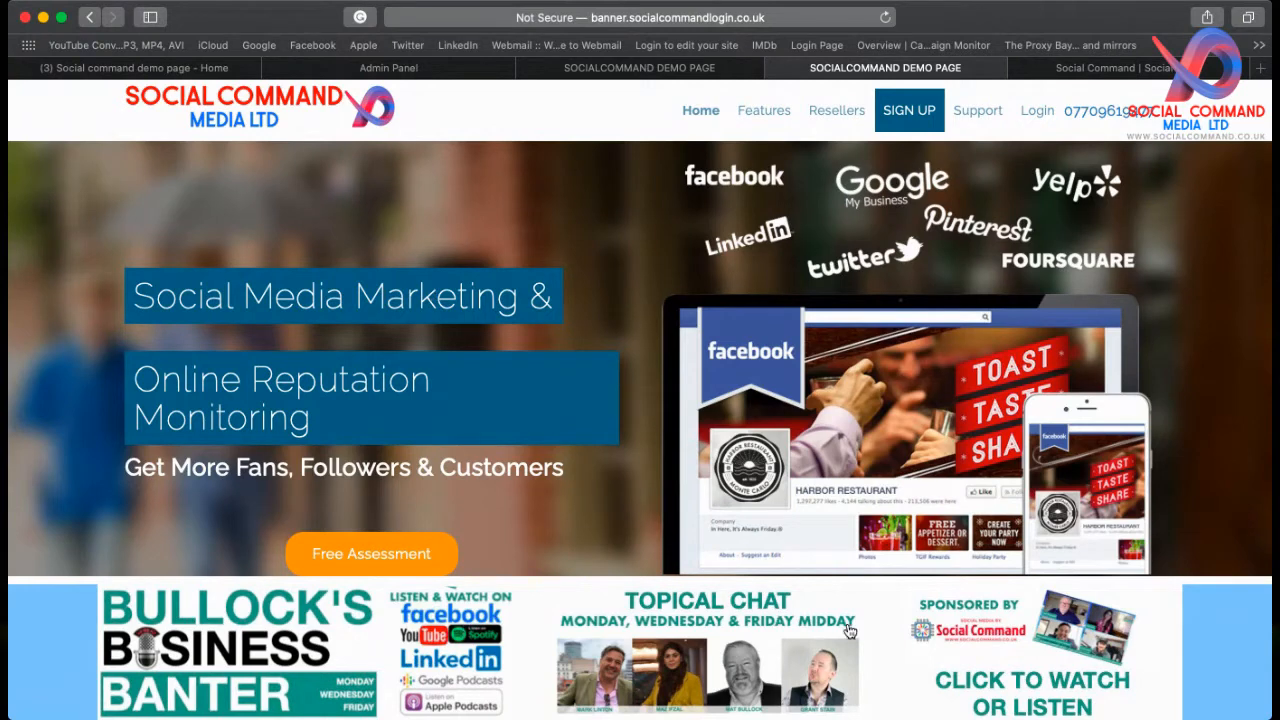
click(428, 69)
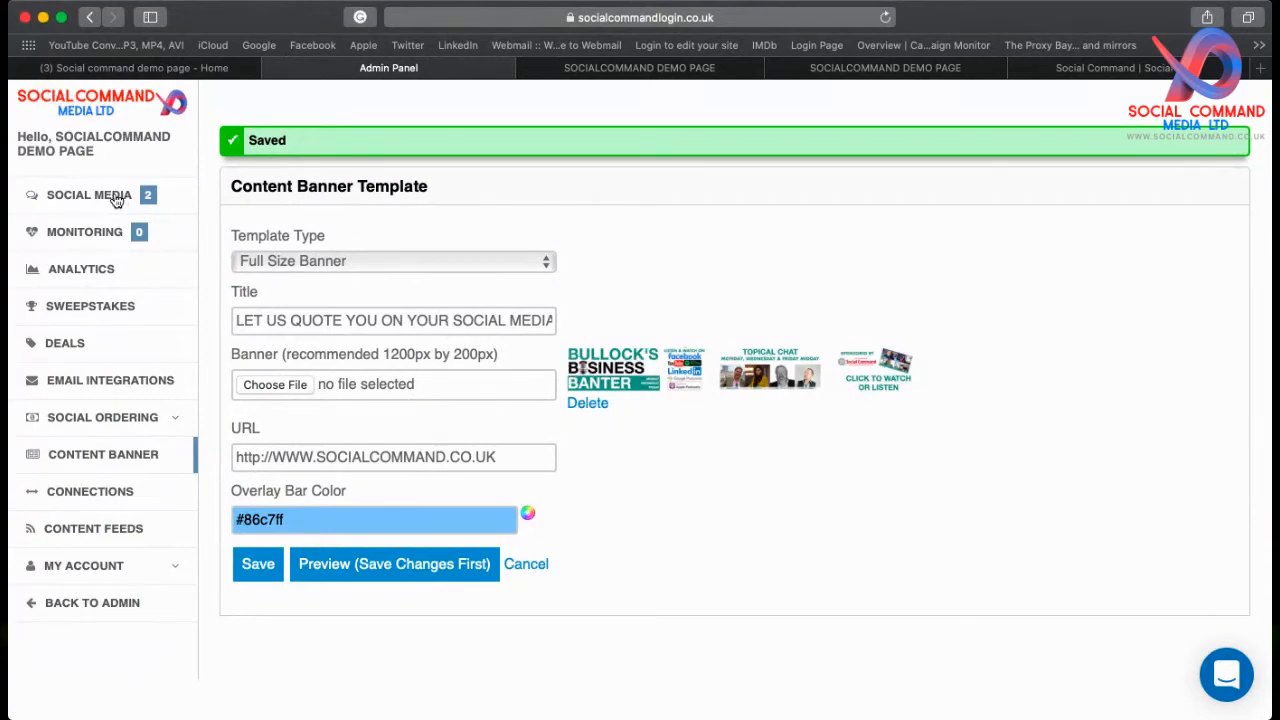
click(938, 68)
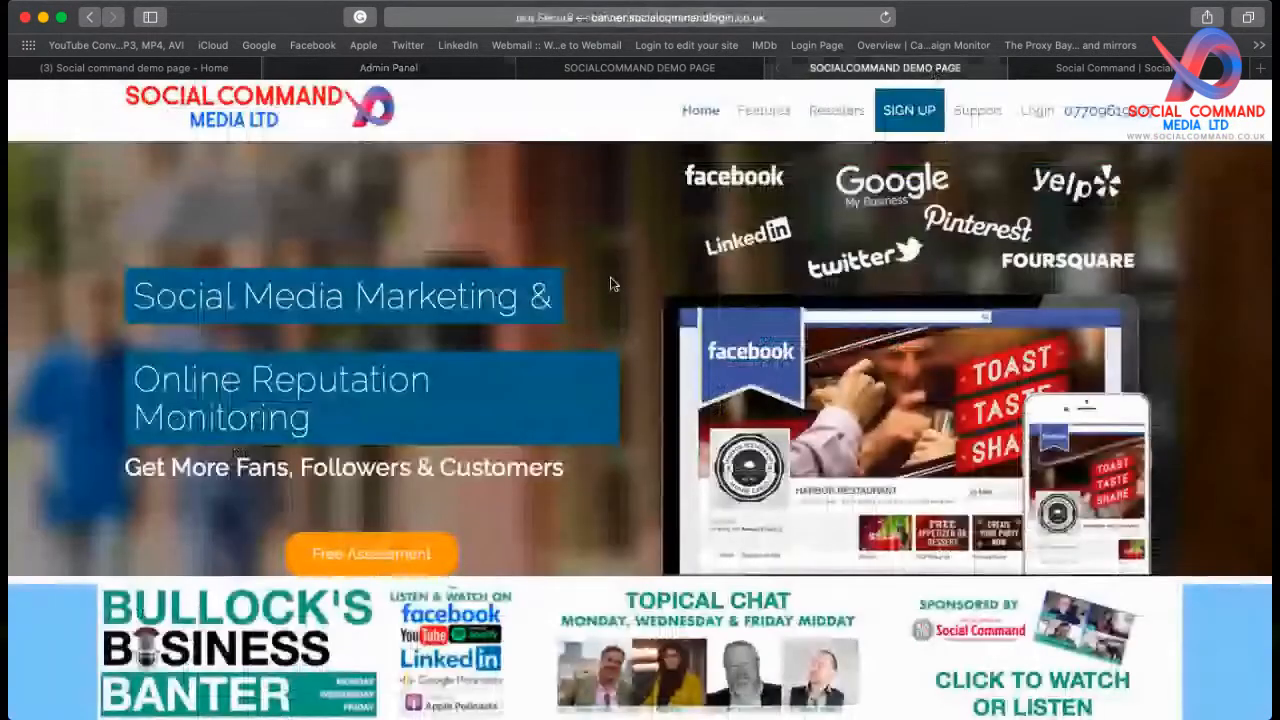
click(1102, 73)
click(900, 70)
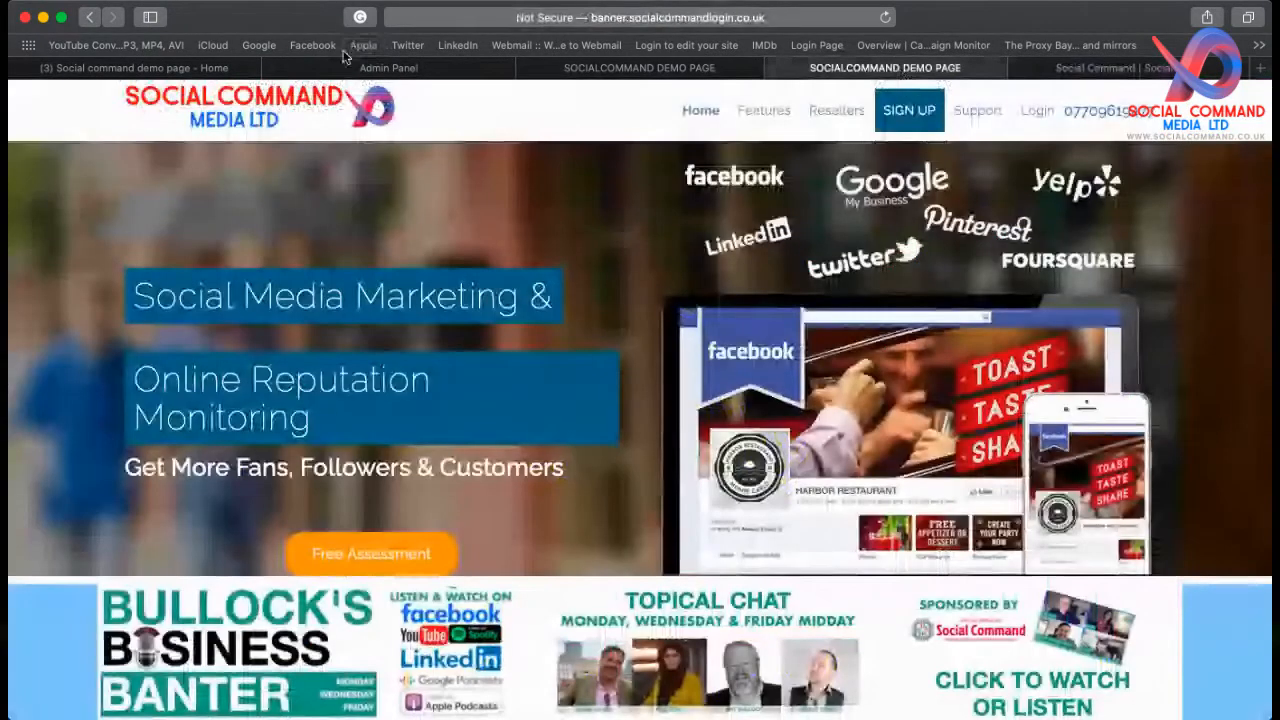
click(212, 72)
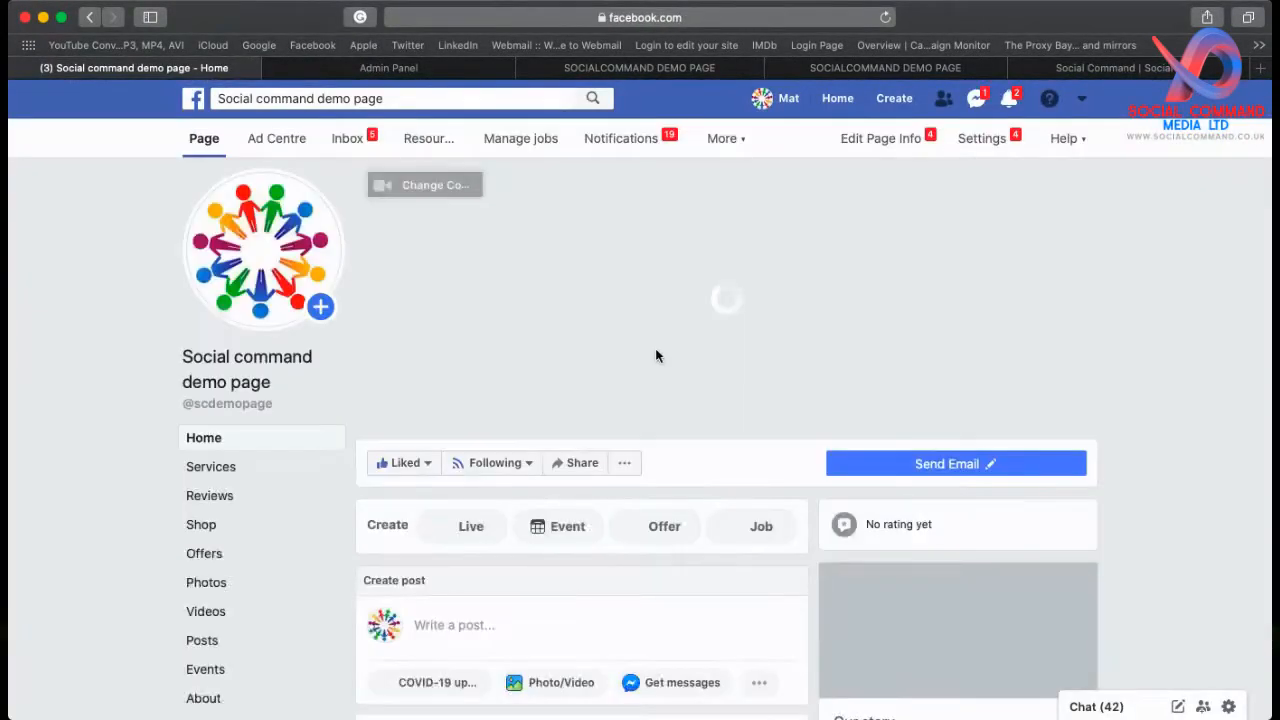
click(457, 65)
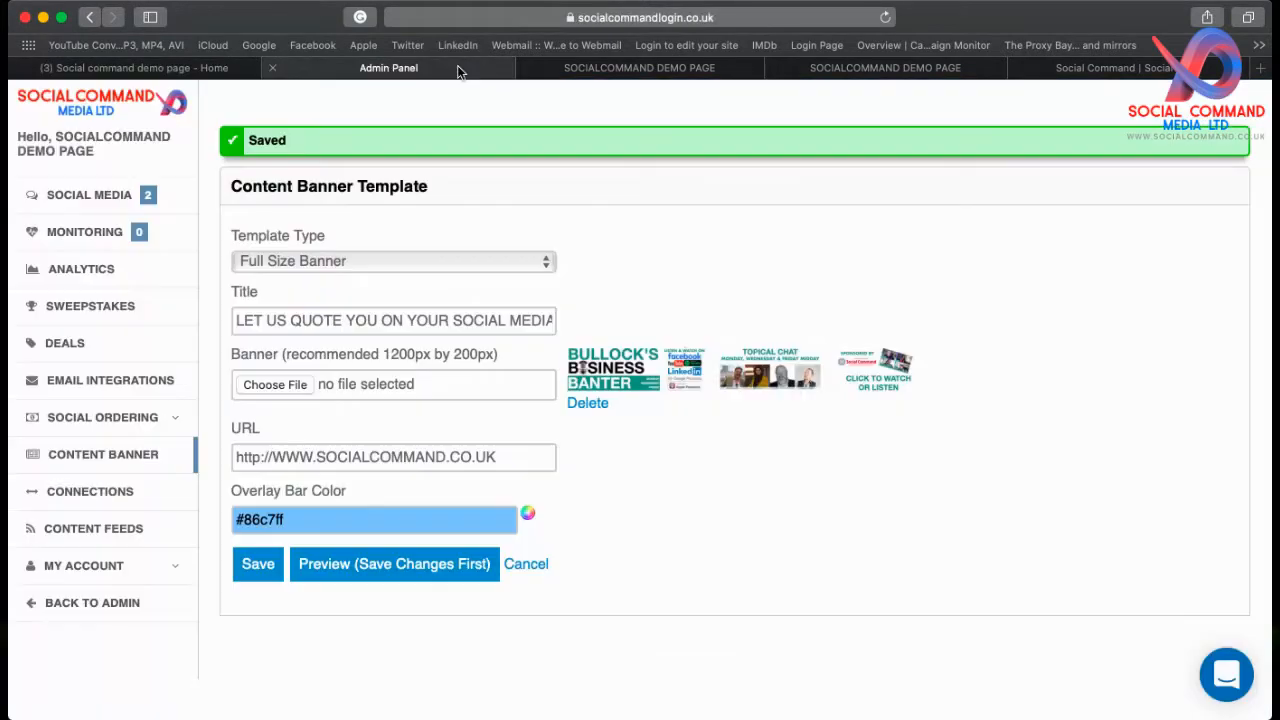
Step: Search the social media content for PLUMBING articles
click(110, 198)
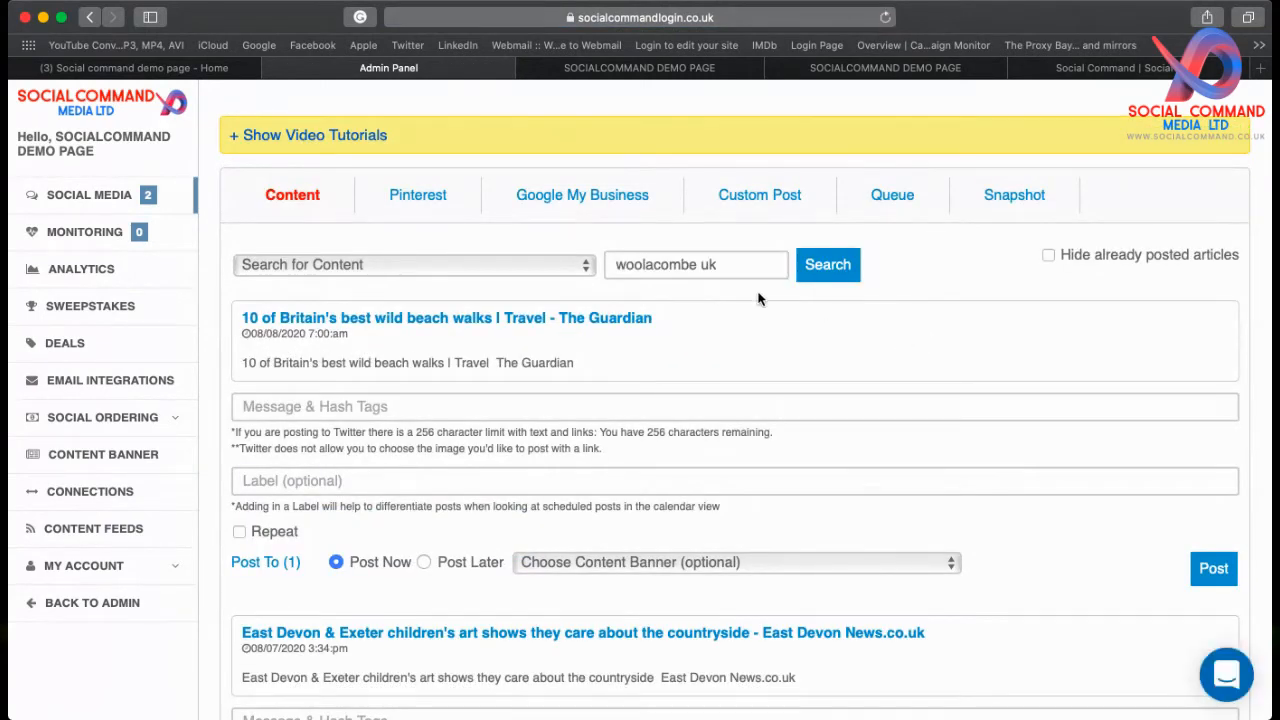
drag(735, 268, 616, 256)
key(BackSpace)
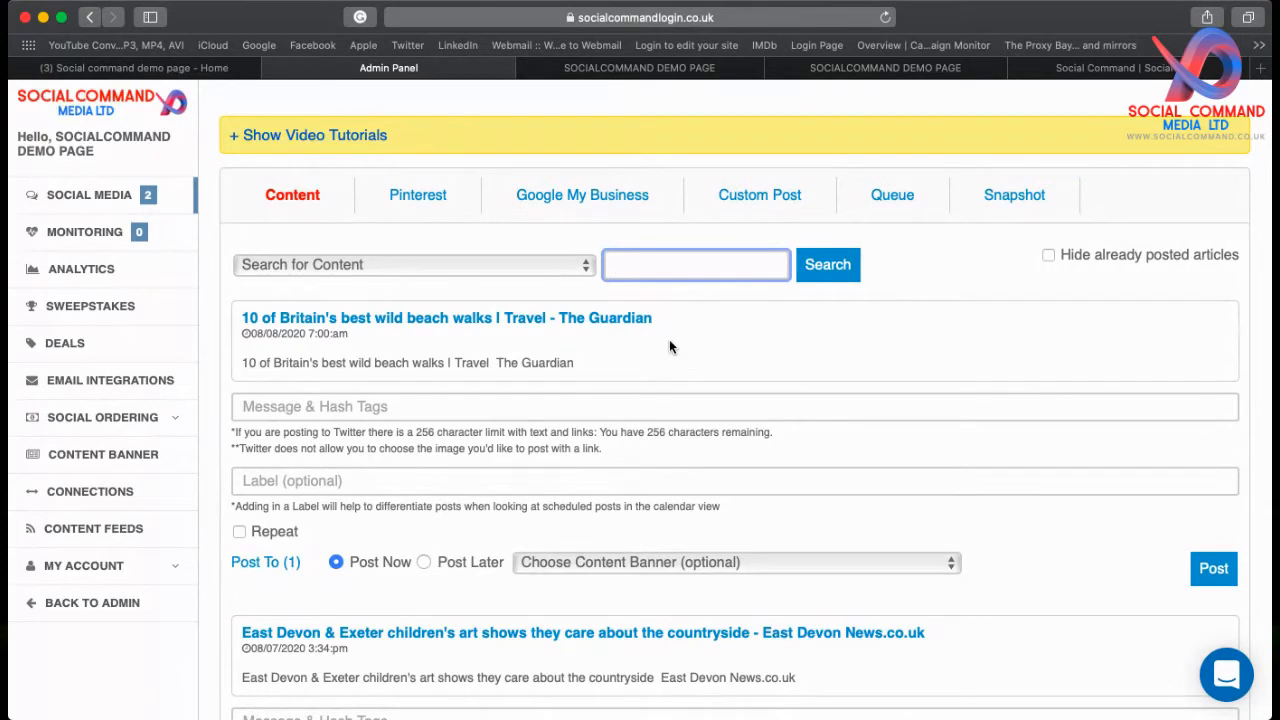
click(347, 264)
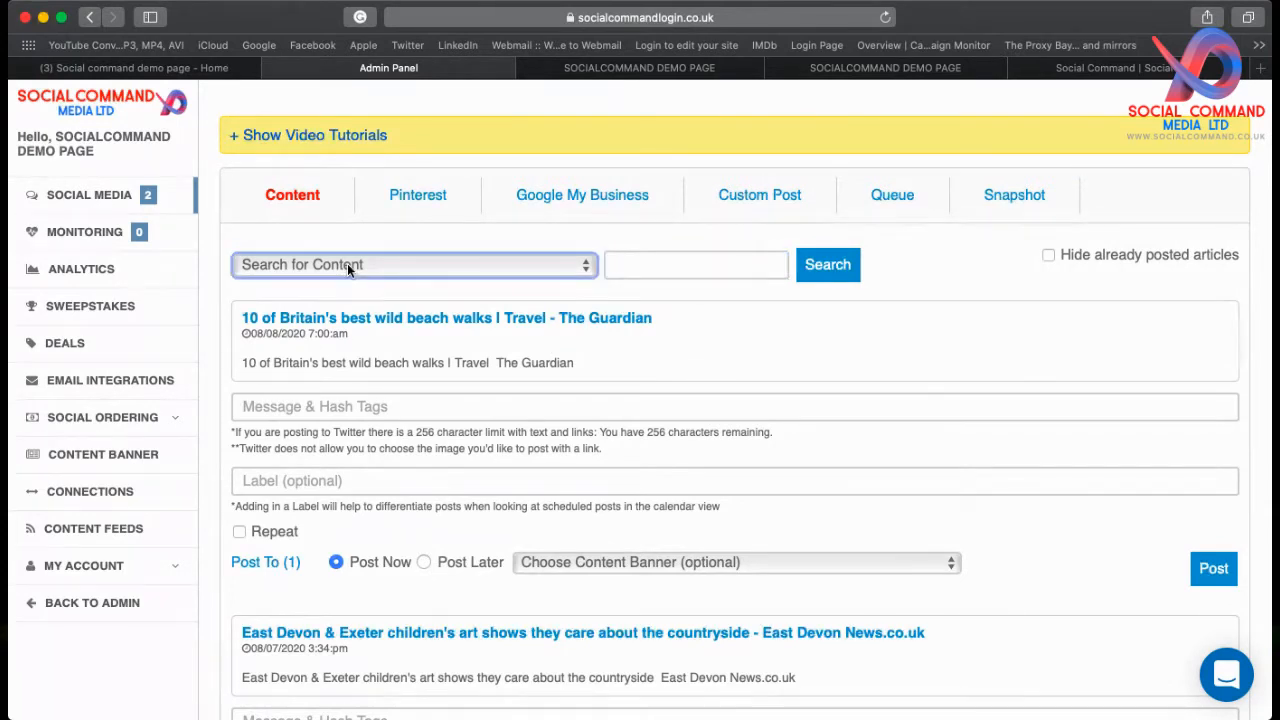
click(730, 266)
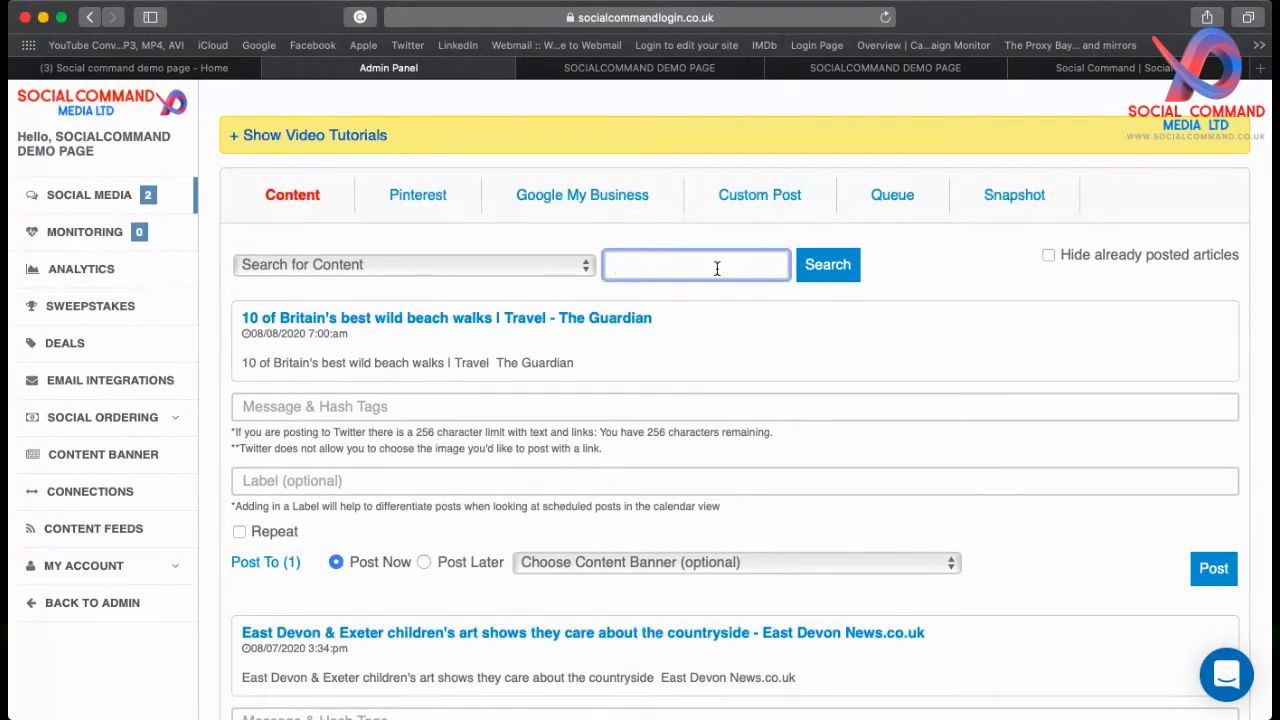
text(PLUMBING)
click(826, 265)
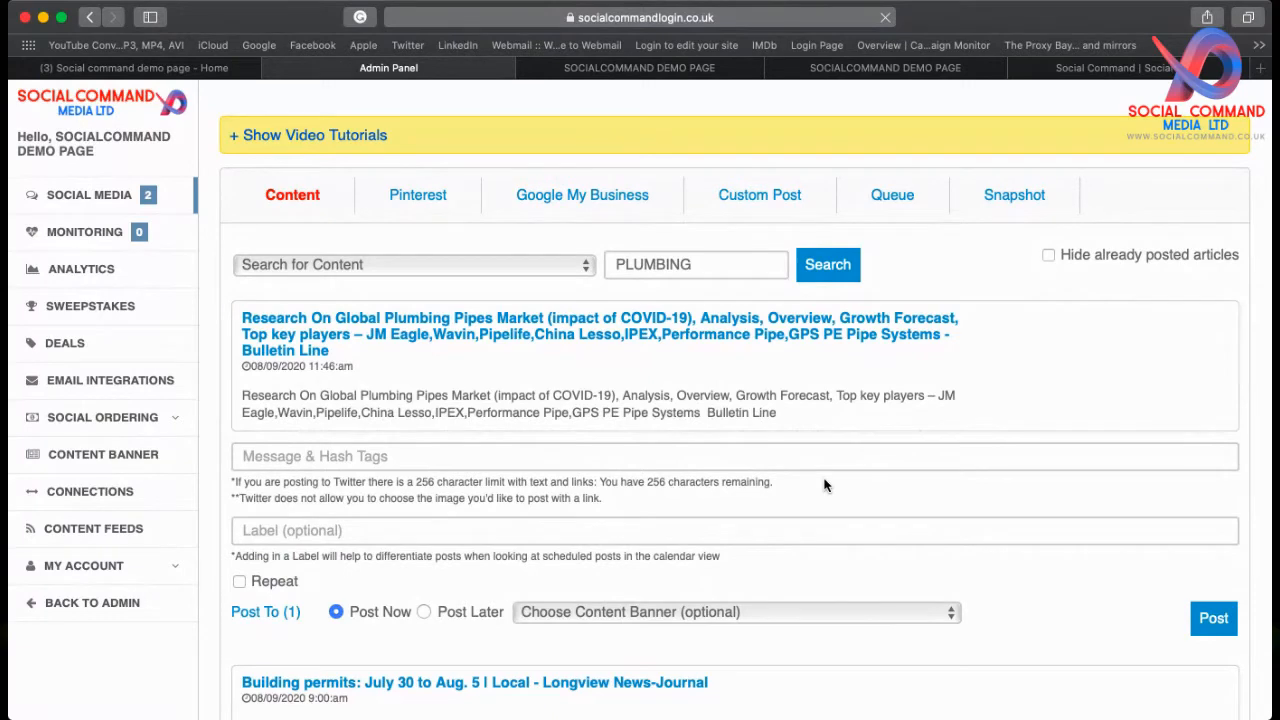
Step: Look through the plumbing search results for an article suitable for posting
scroll(826, 486, down, 1)
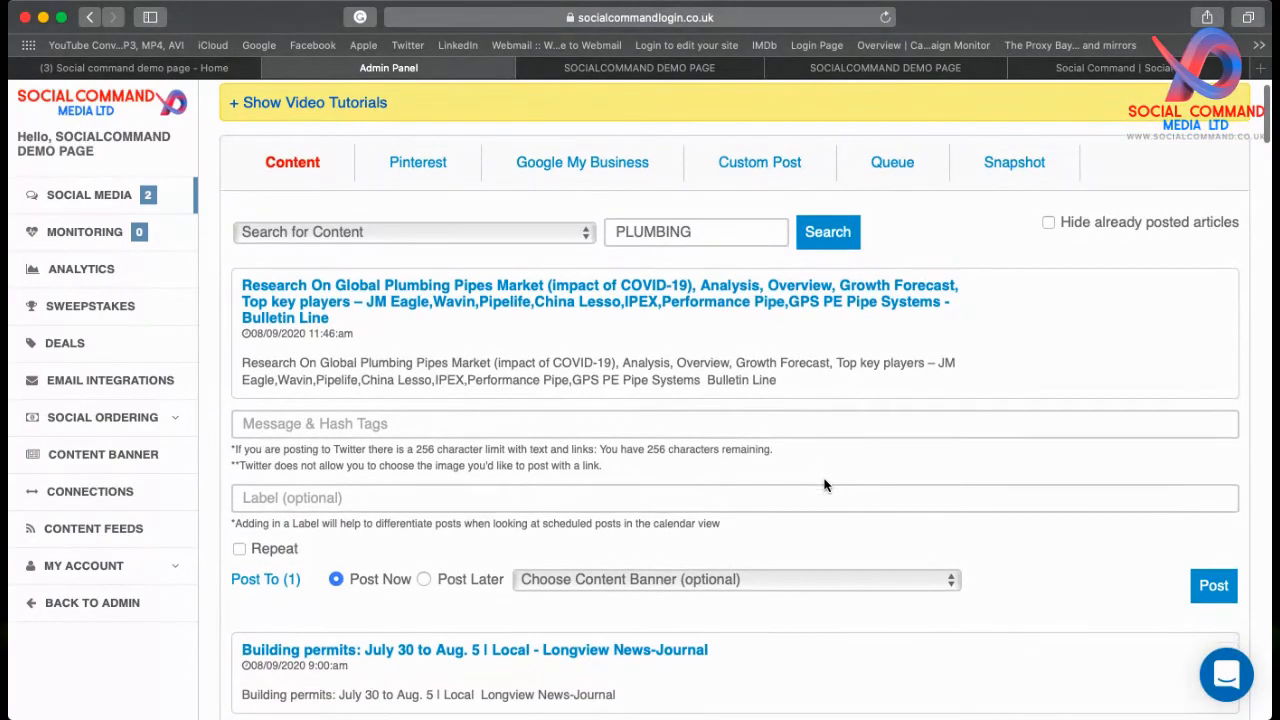
scroll(824, 486, down, 3)
scroll(824, 486, up, 4)
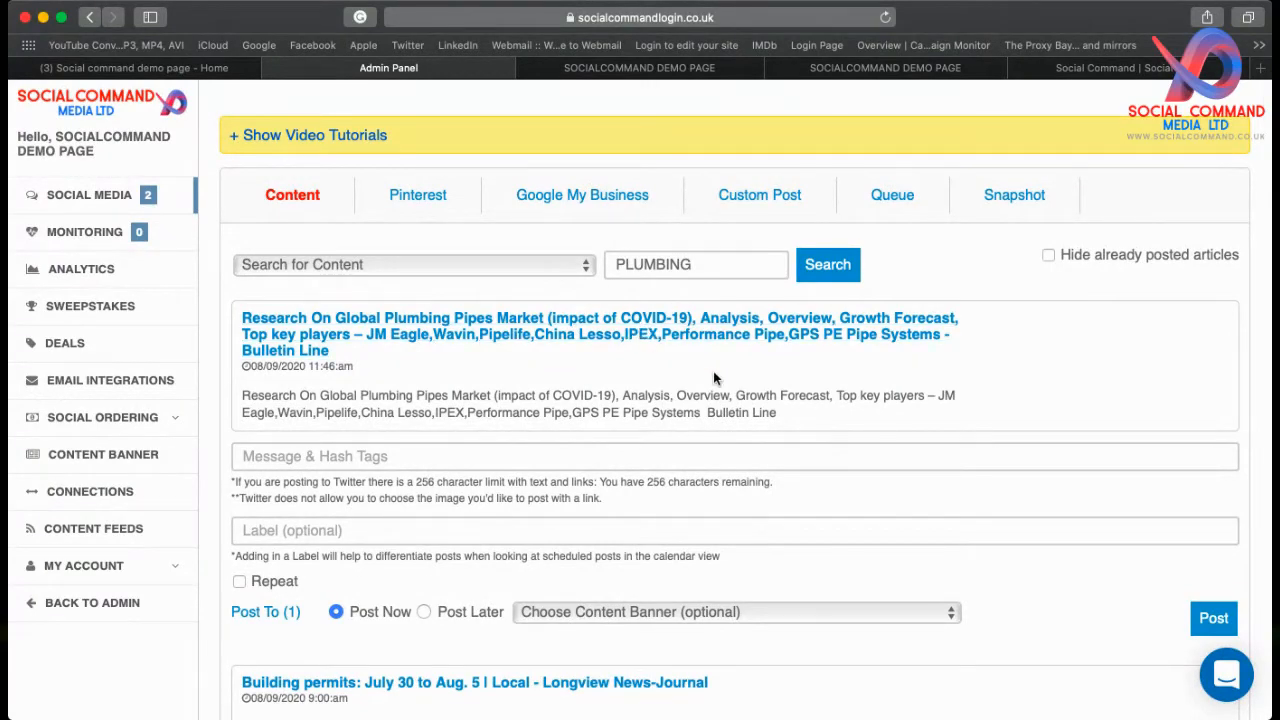
scroll(713, 371, down, 4)
scroll(714, 378, down, 3)
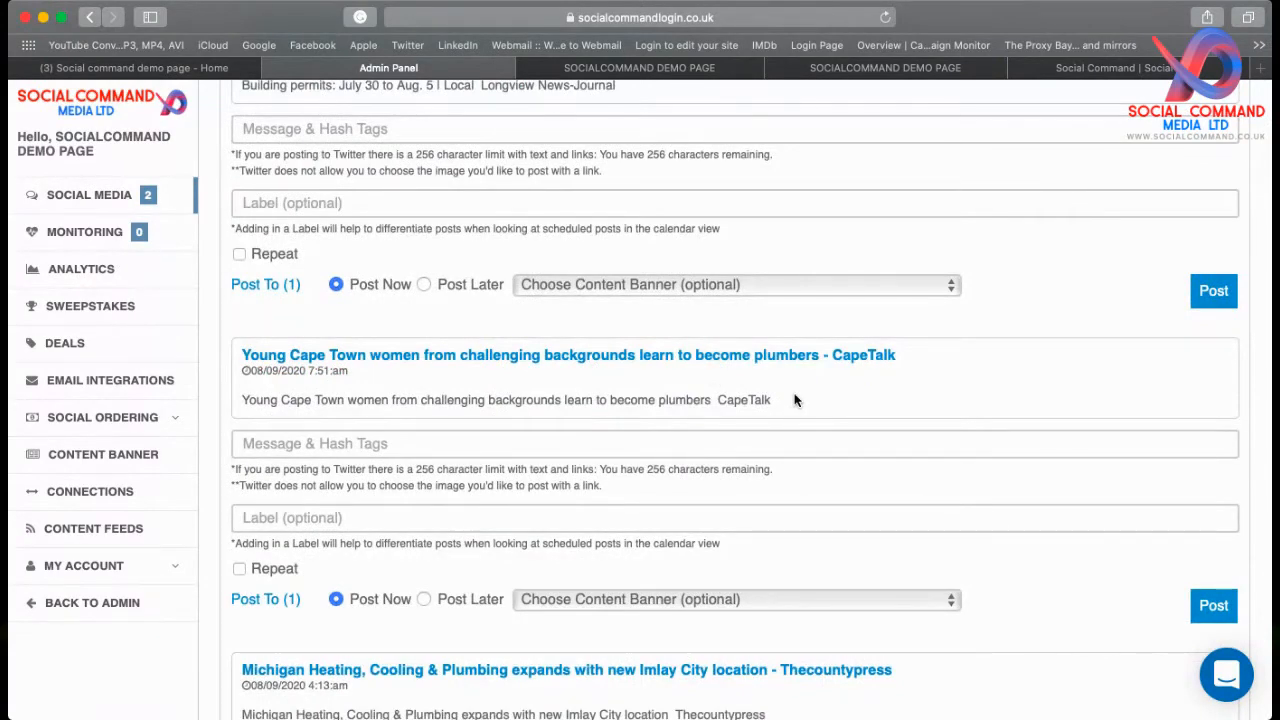
scroll(795, 400, down, 2)
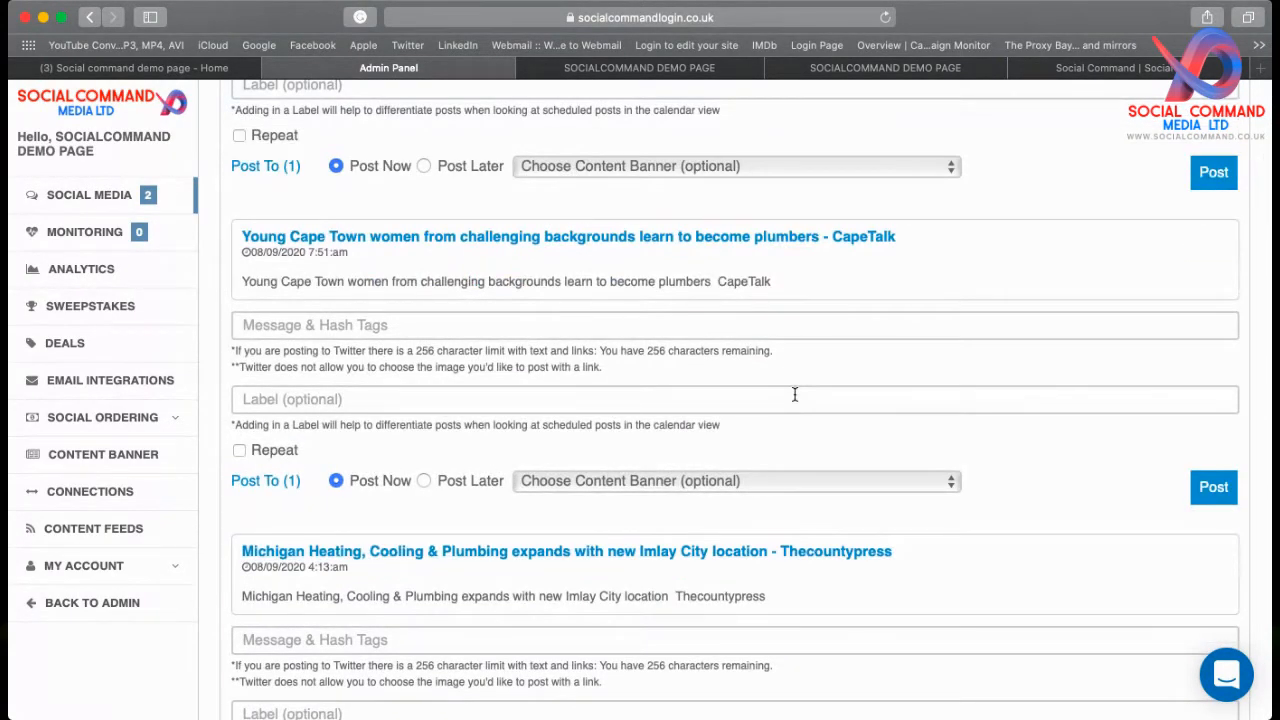
scroll(795, 395, down, 4)
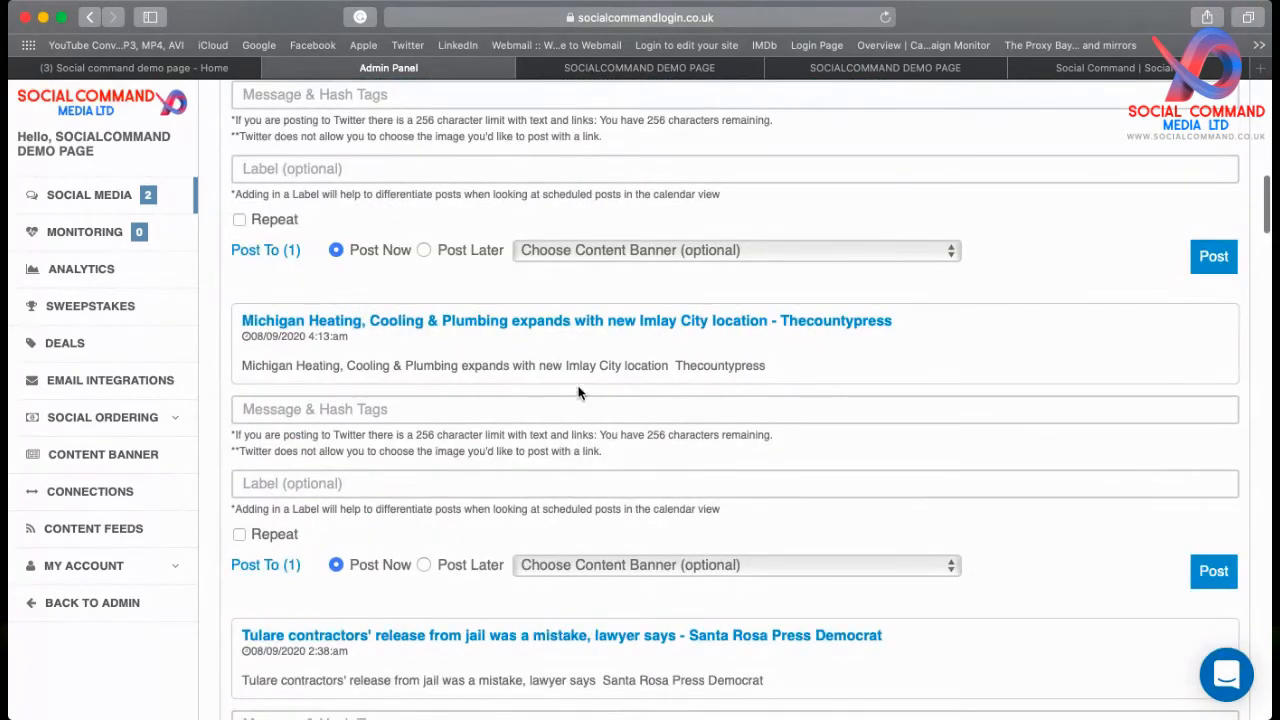
scroll(607, 469, down, 4)
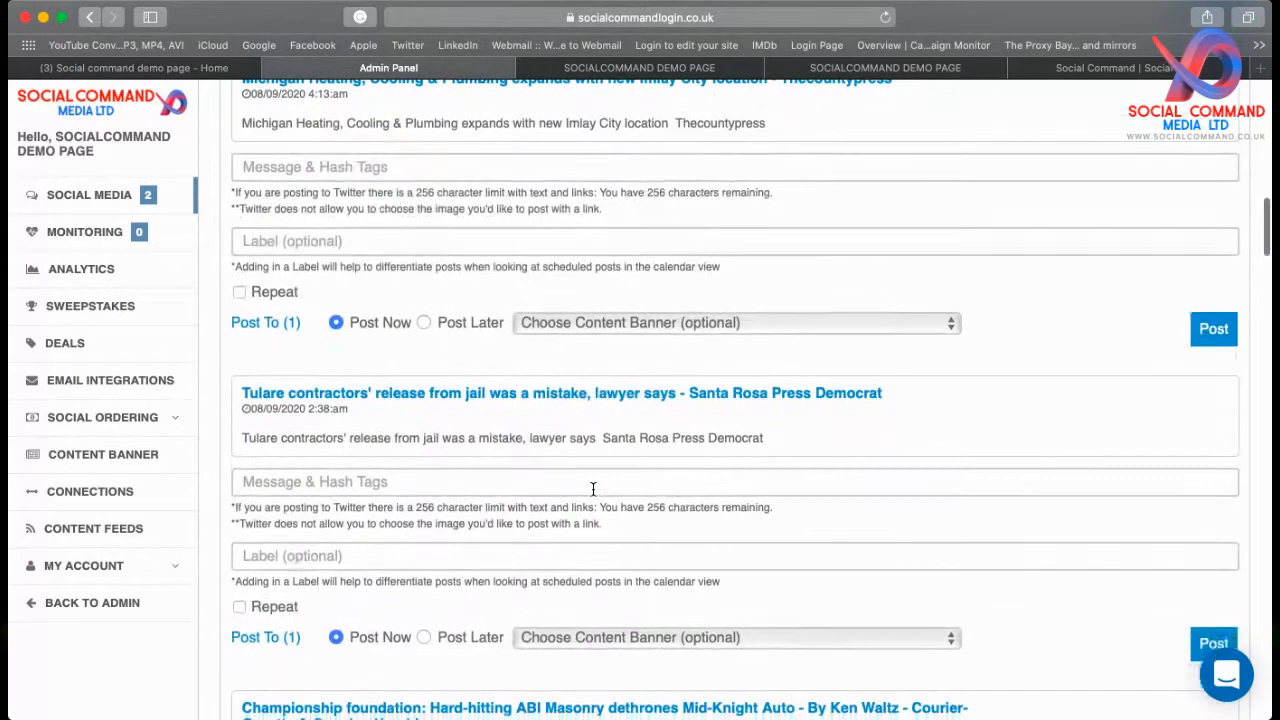
scroll(593, 489, down, 1)
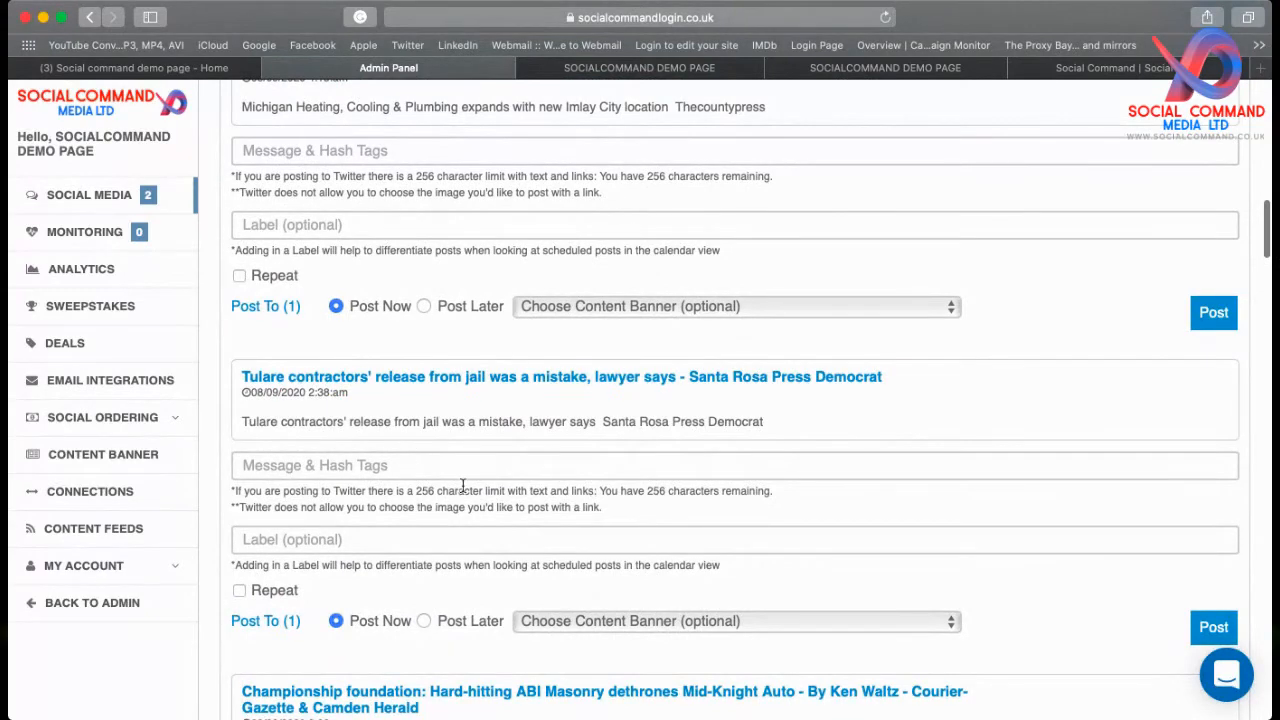
scroll(627, 416, down, 5)
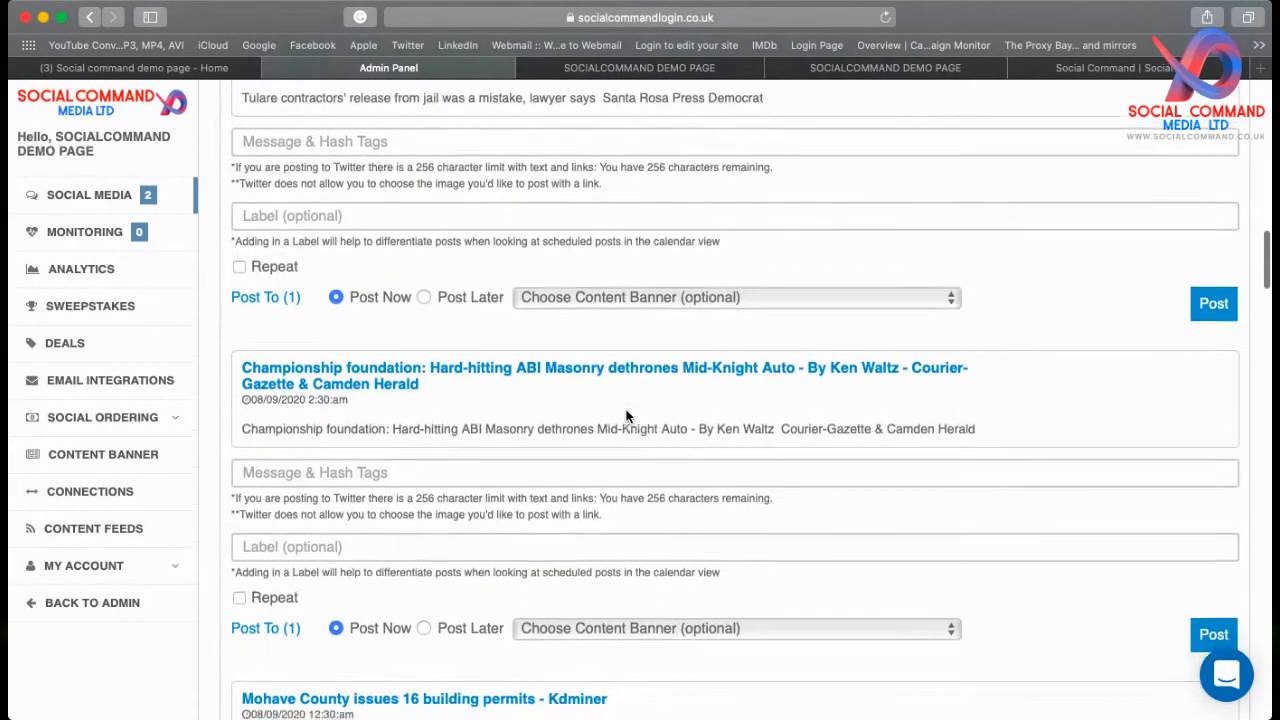
scroll(627, 416, down, 3)
scroll(618, 372, up, 2)
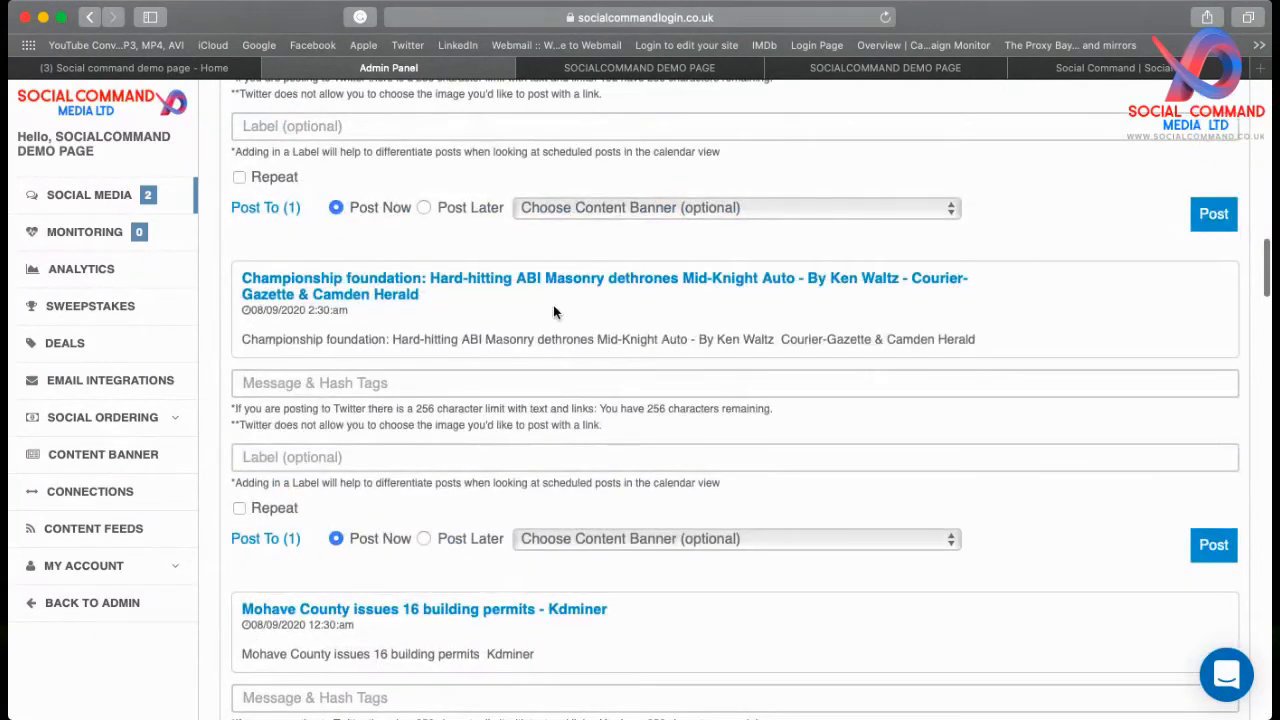
scroll(943, 595, down, 10)
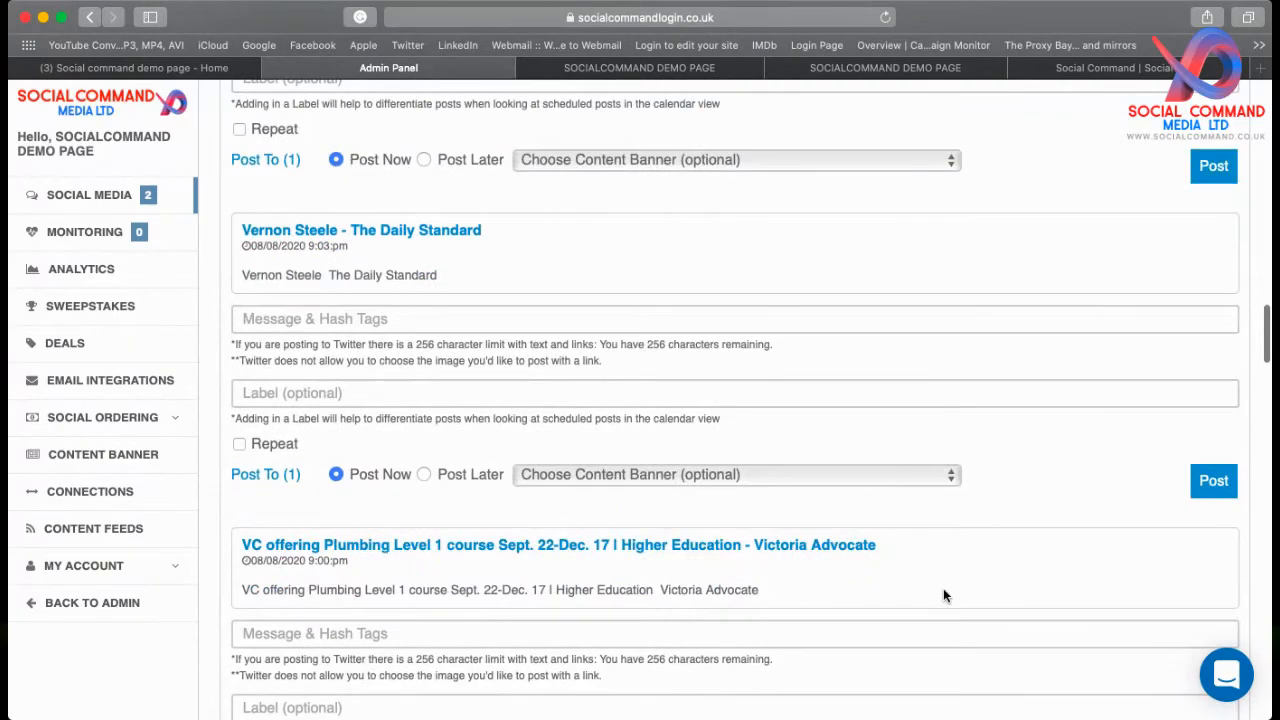
Step: Attach the LET US QUOTE YOU ON YOUR SOCIAL MEDIA MANAGMENT banner to the VC offering Plumbing Level 1 course article
scroll(943, 588, down, 3)
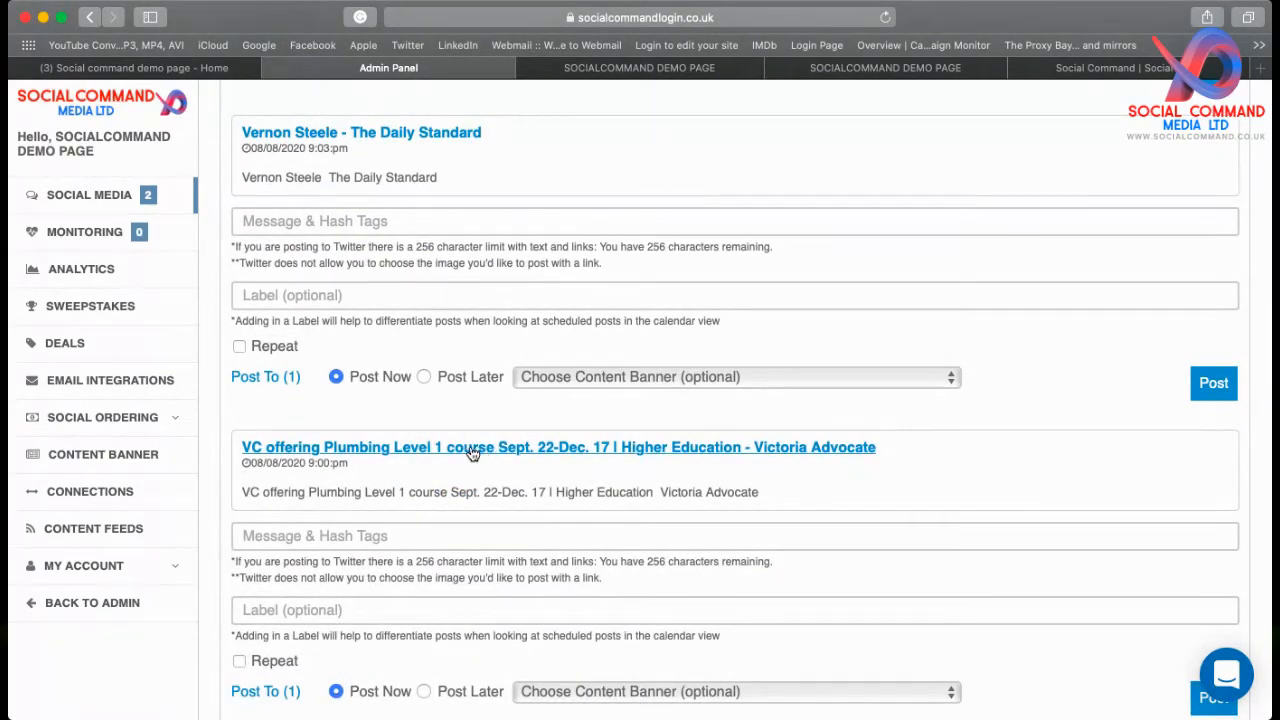
scroll(500, 480, down, 3)
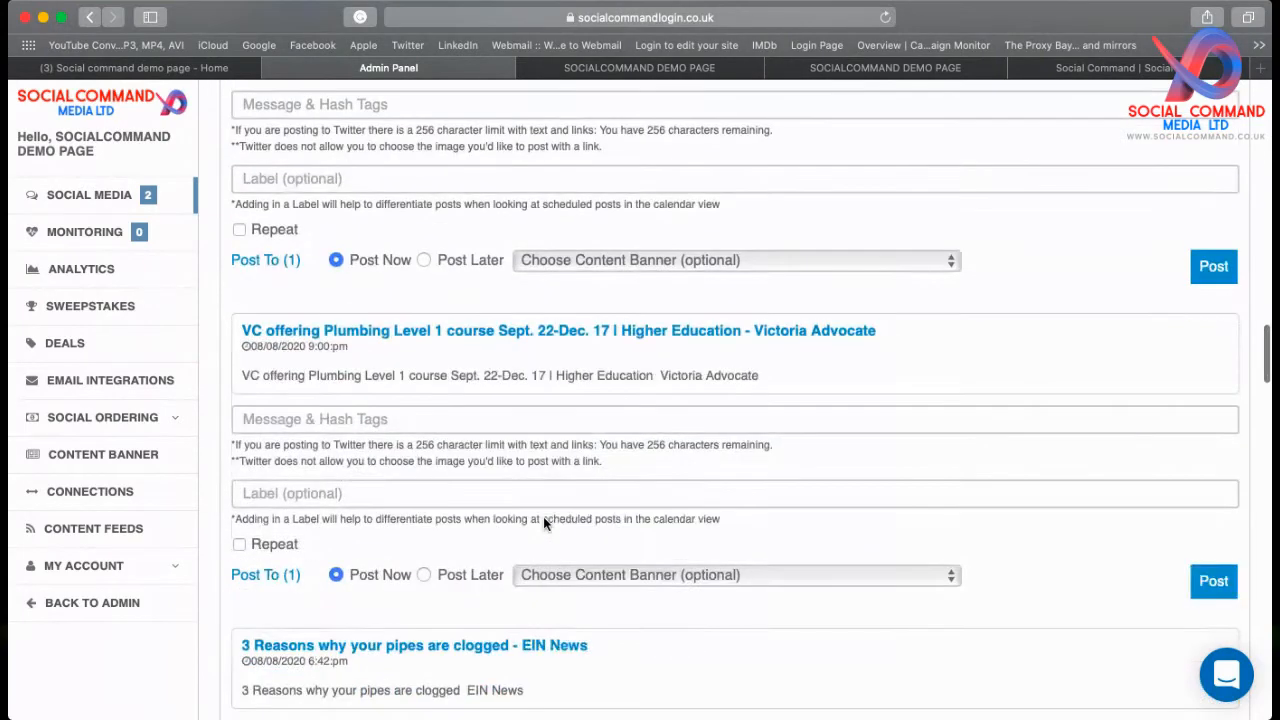
click(641, 574)
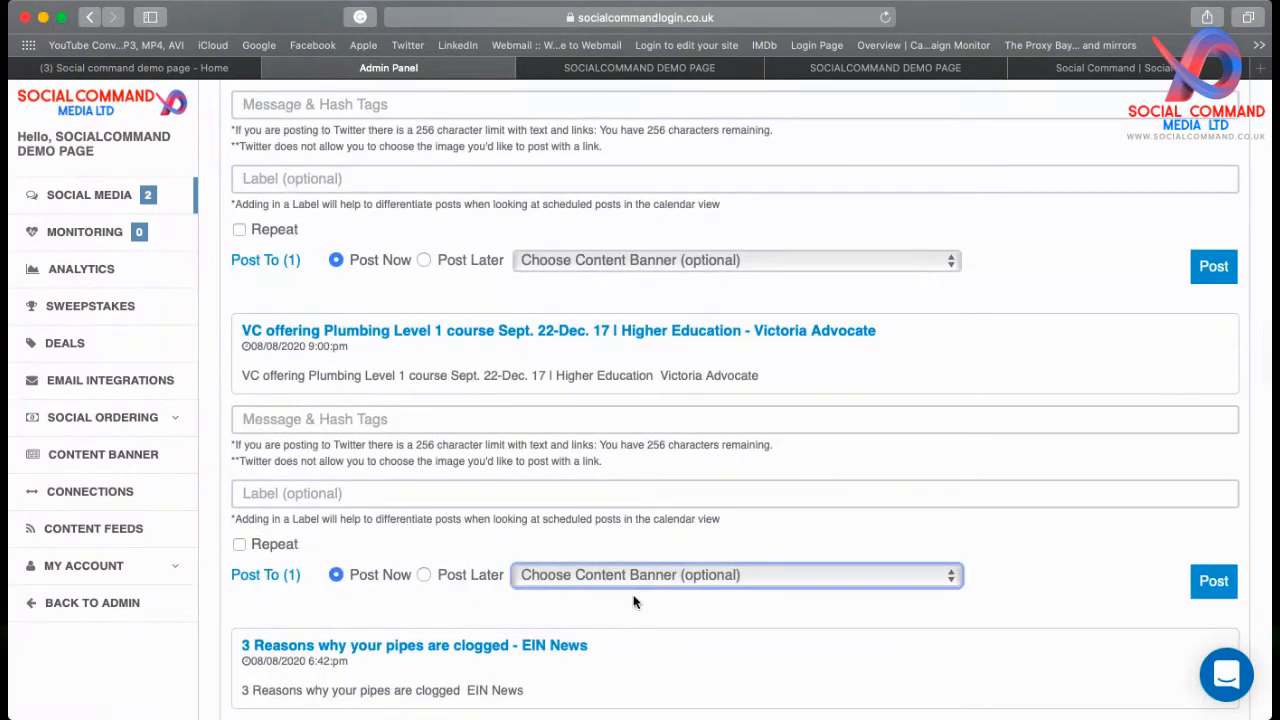
click(646, 615)
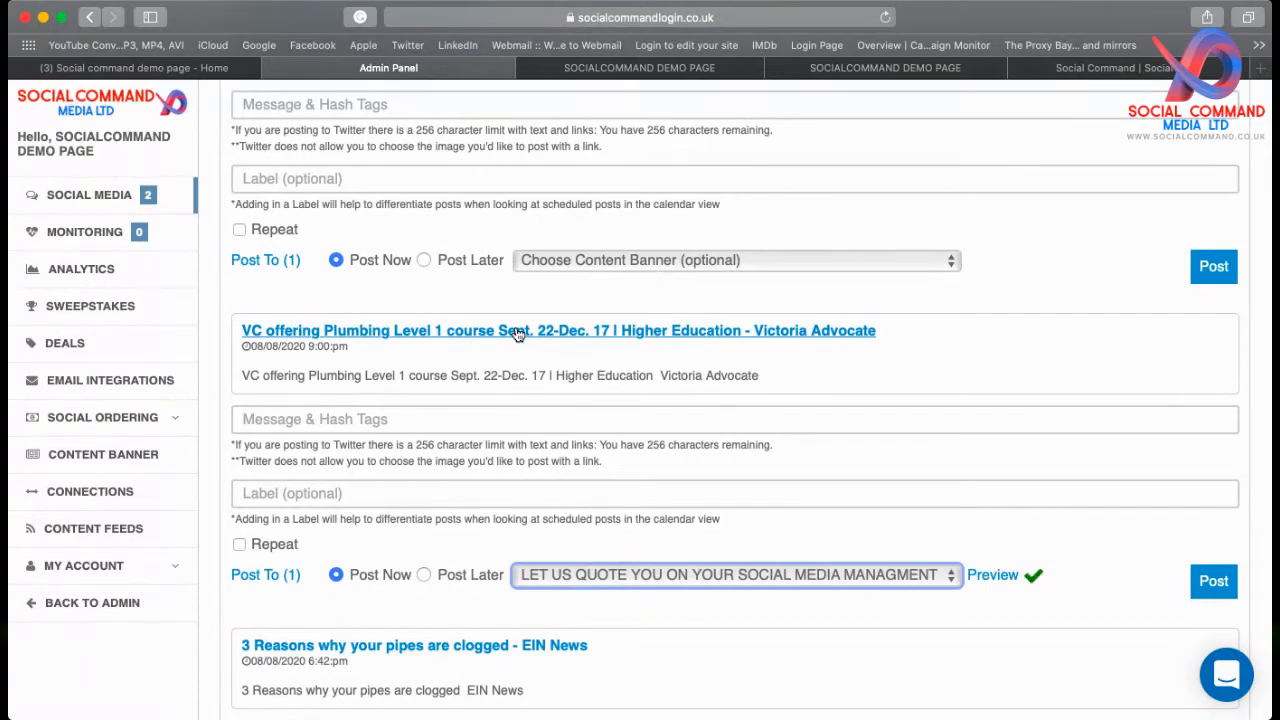
Step: Open the VC offering Plumbing Level 1 course article to check its content and return to the article search results
click(517, 333)
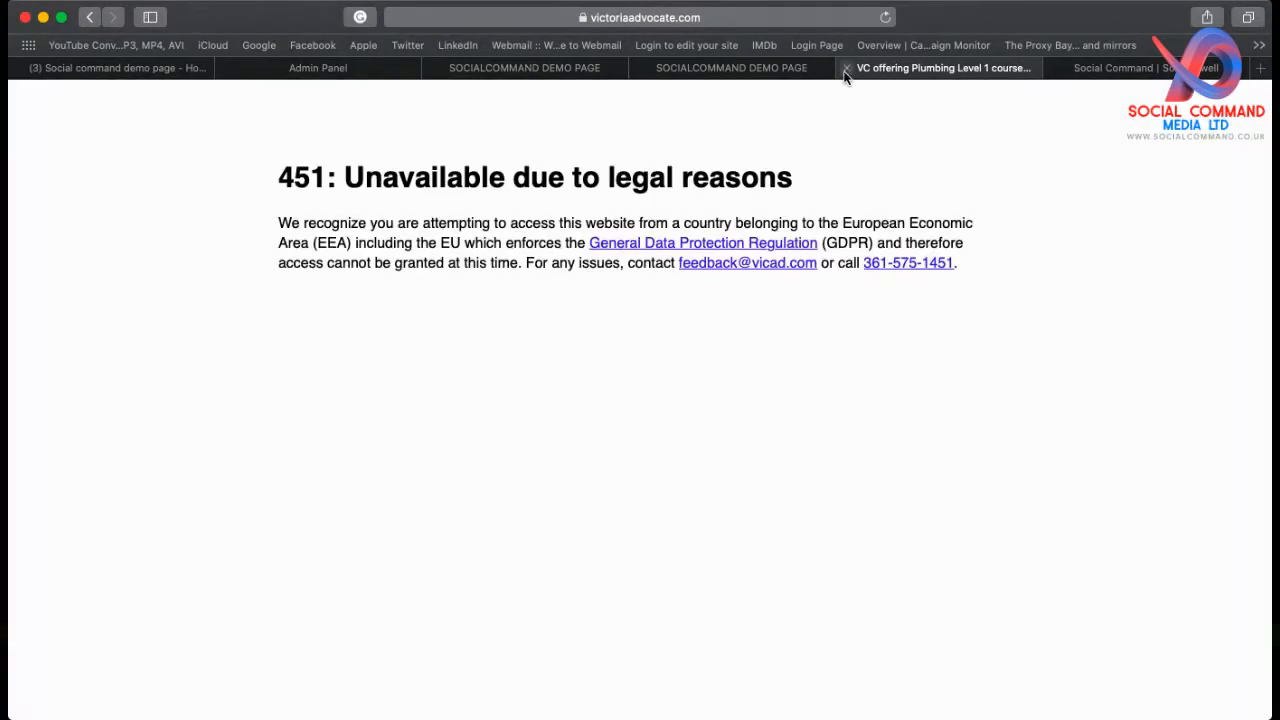
click(845, 69)
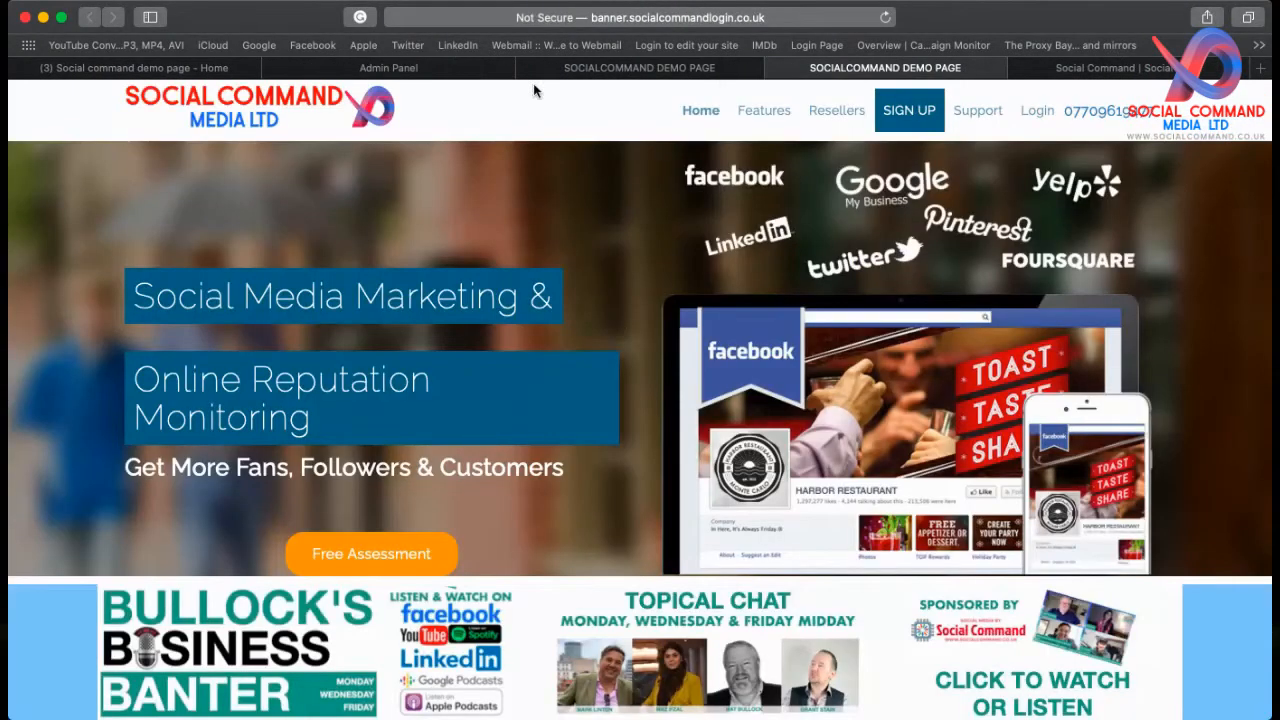
click(449, 77)
Step: Open and read the article 3 Reasons why your pipes are clogged, close it and return to the search results
scroll(507, 407, down, 5)
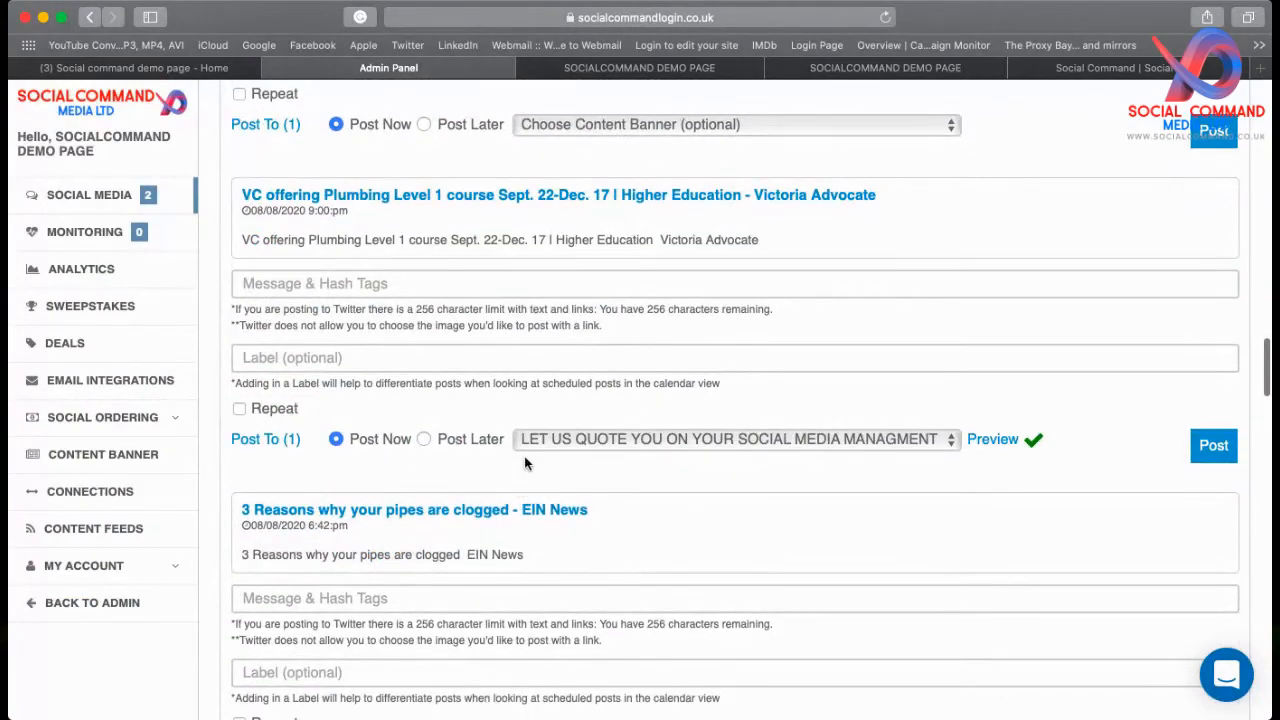
click(405, 432)
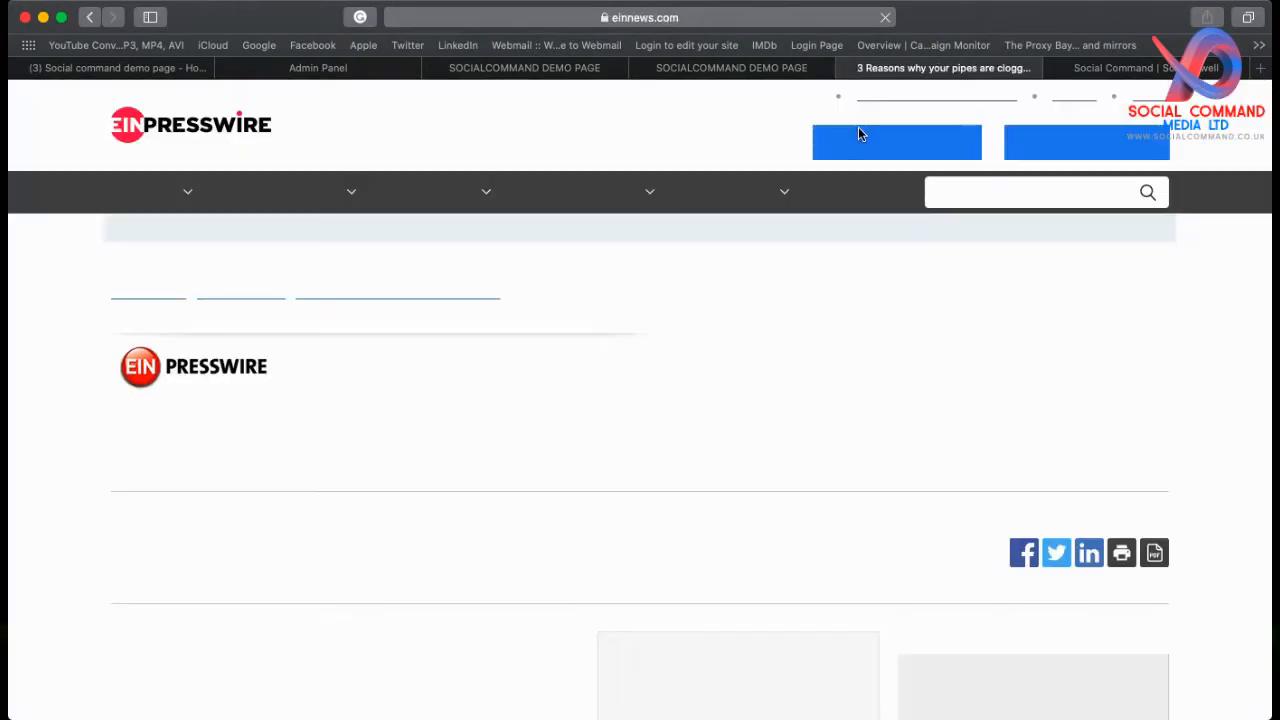
scroll(609, 511, down, 4)
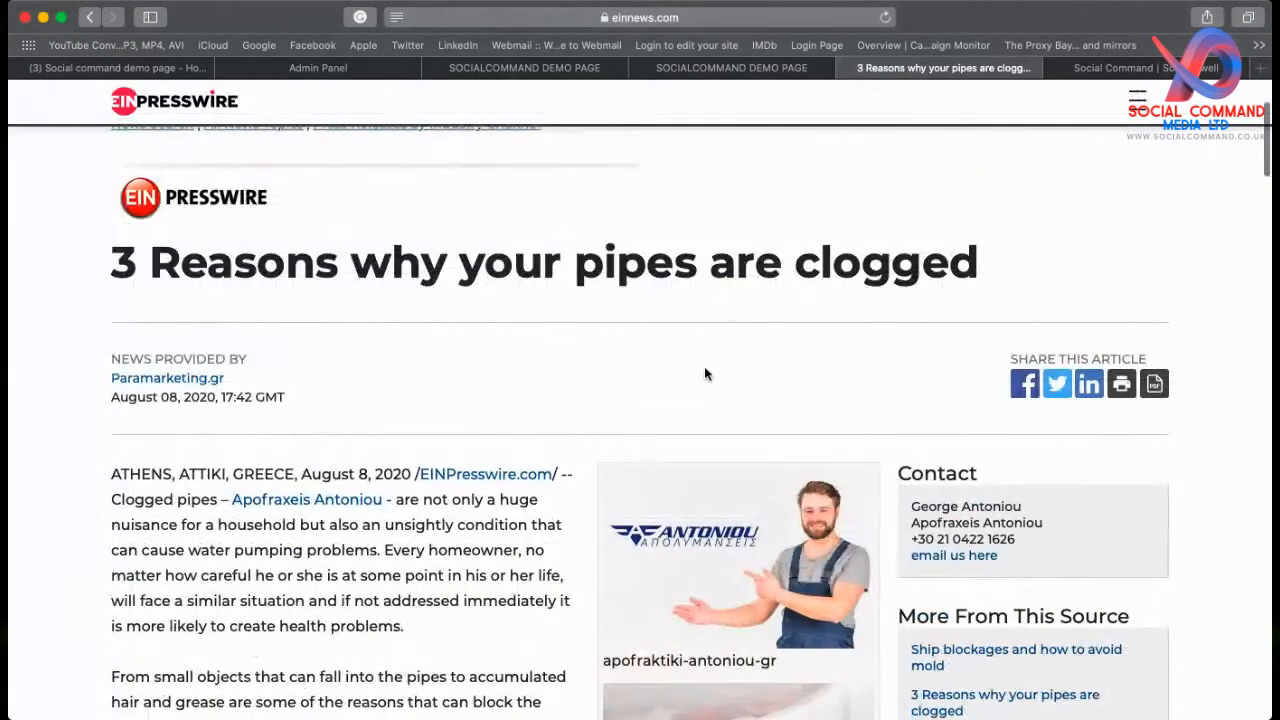
scroll(430, 490, down, 10)
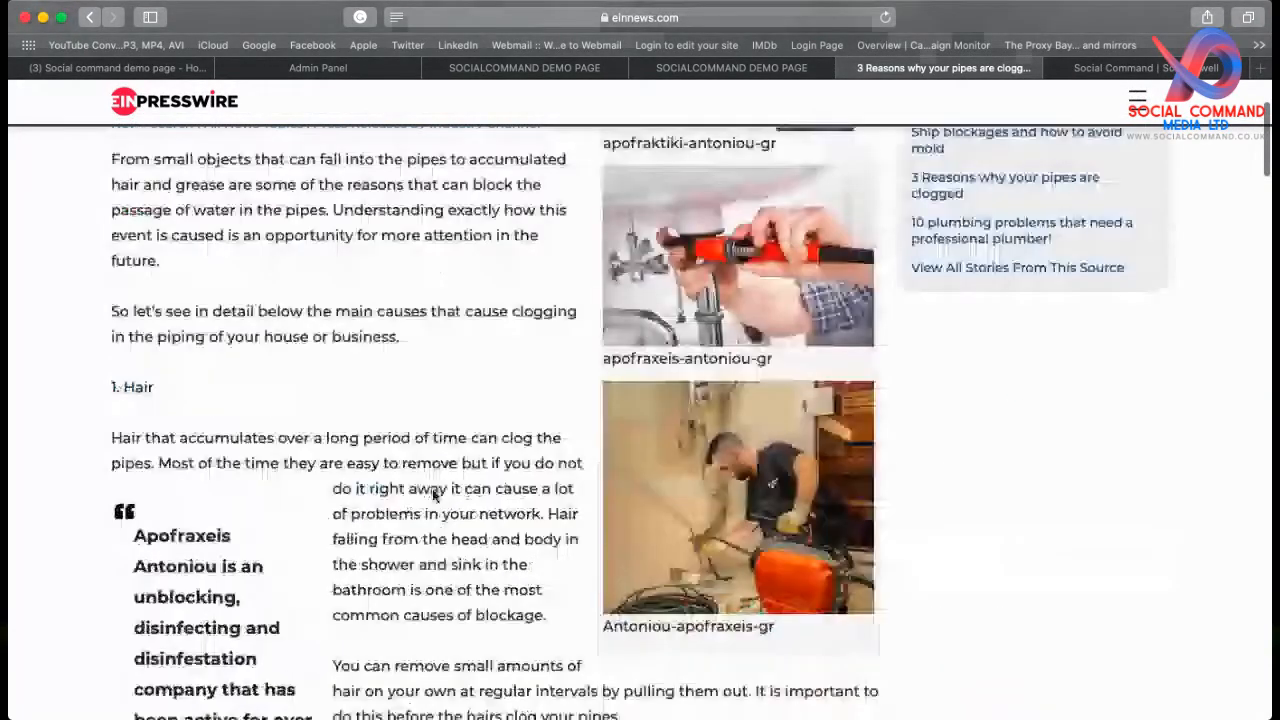
scroll(432, 488, up, 12)
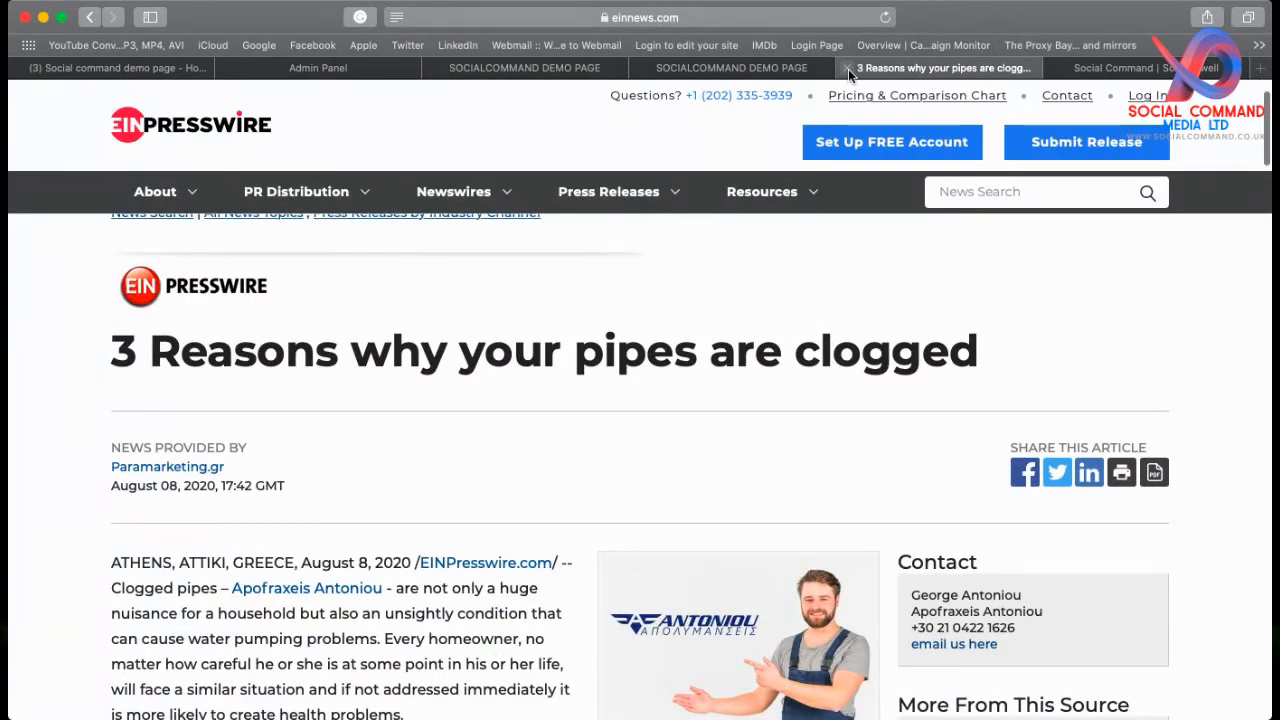
click(848, 69)
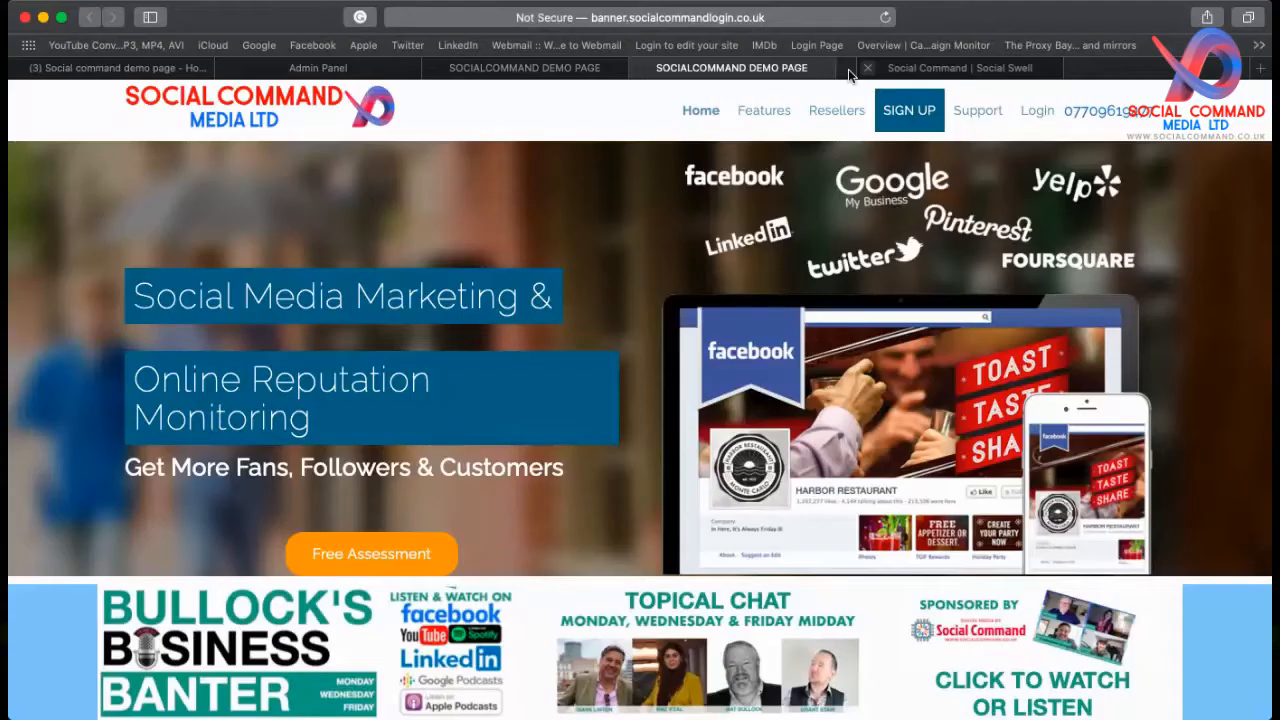
click(369, 73)
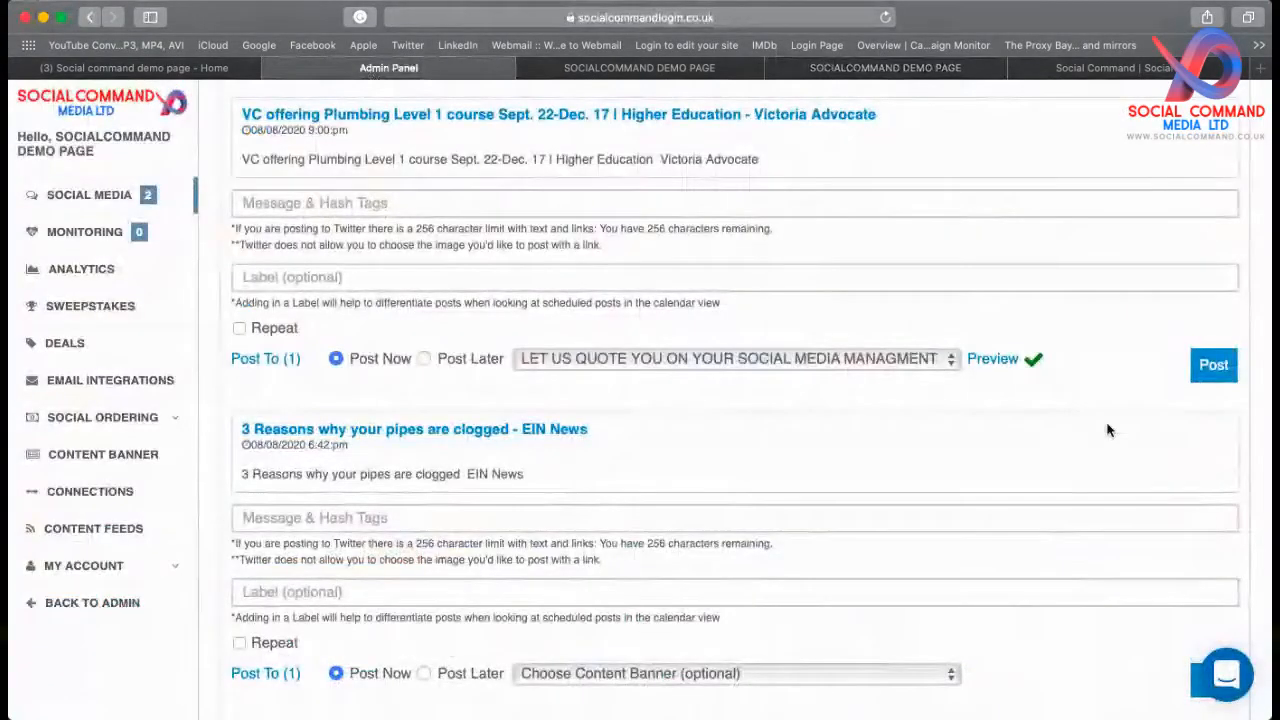
Step: Attach the LET US QUOTE YOU ON YOUR SOCIAL MEDIA MANAGMENT banner to the 3 Reasons why your pipes are clogged article and post it immediately
scroll(700, 410, down, 3)
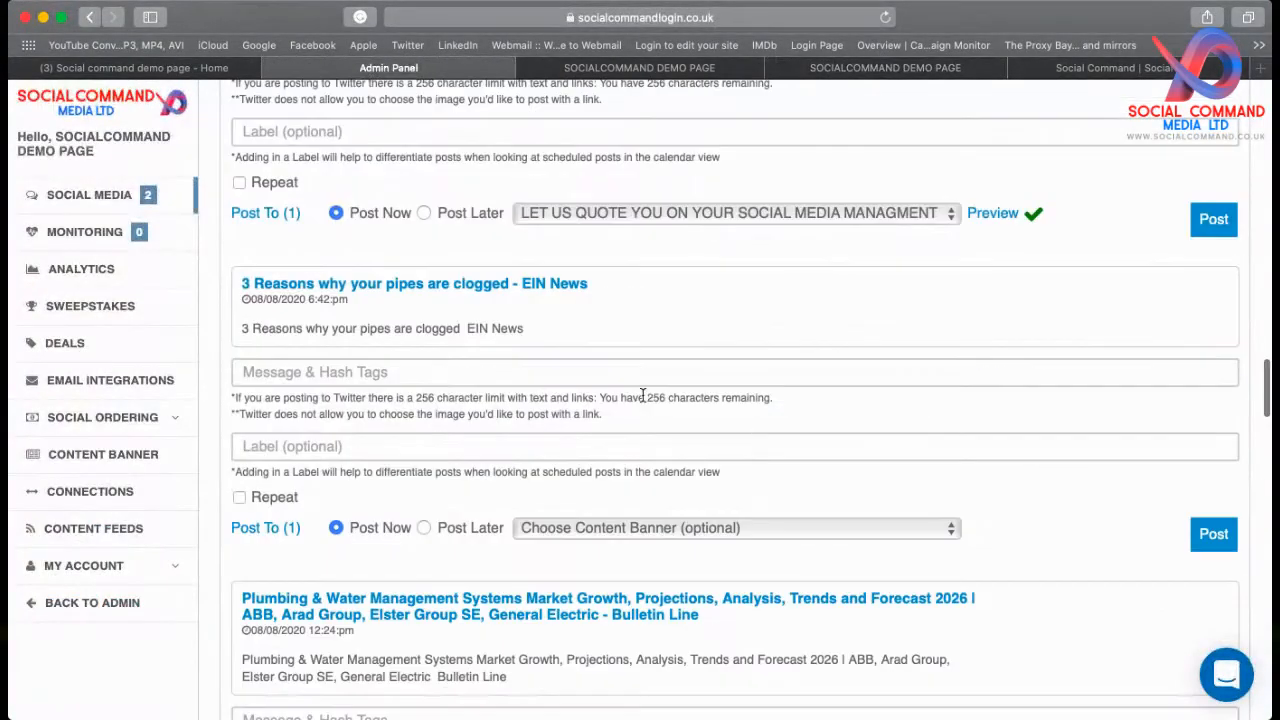
click(950, 532)
click(897, 571)
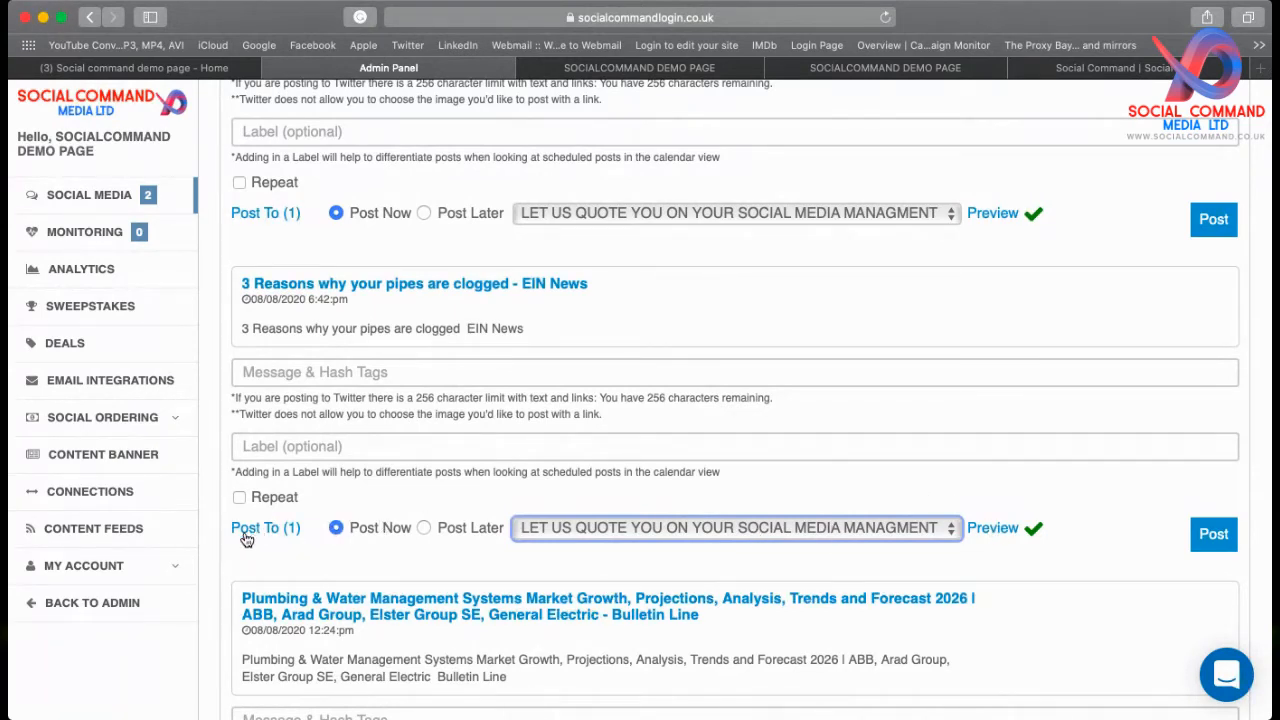
click(1210, 535)
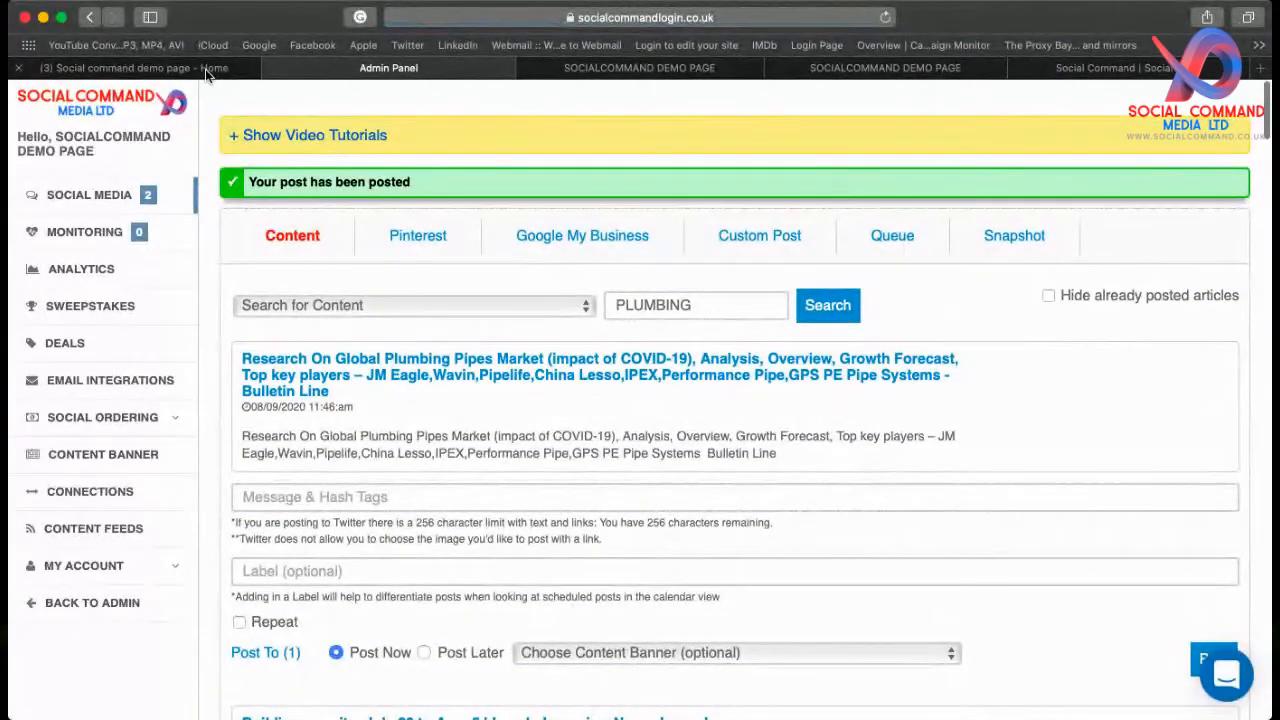
Step: Switch to the Social command demo page on Facebook, reload it and find the newly published article post
click(200, 68)
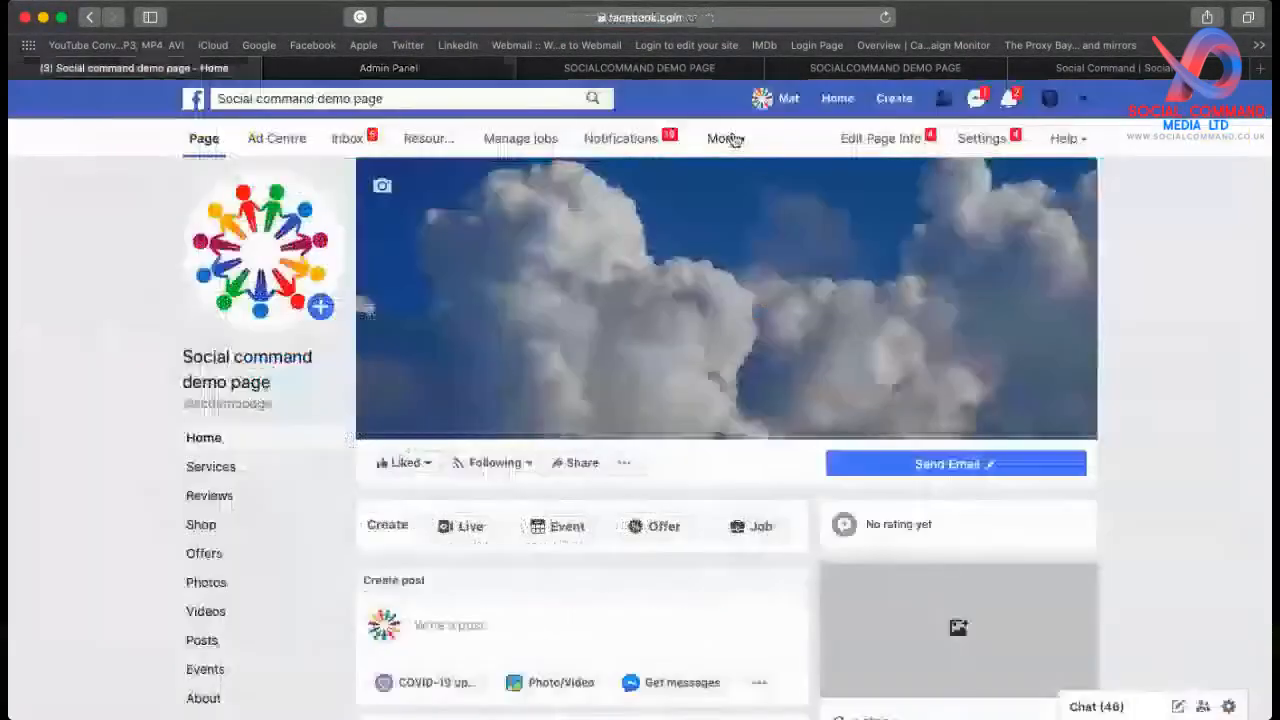
click(885, 20)
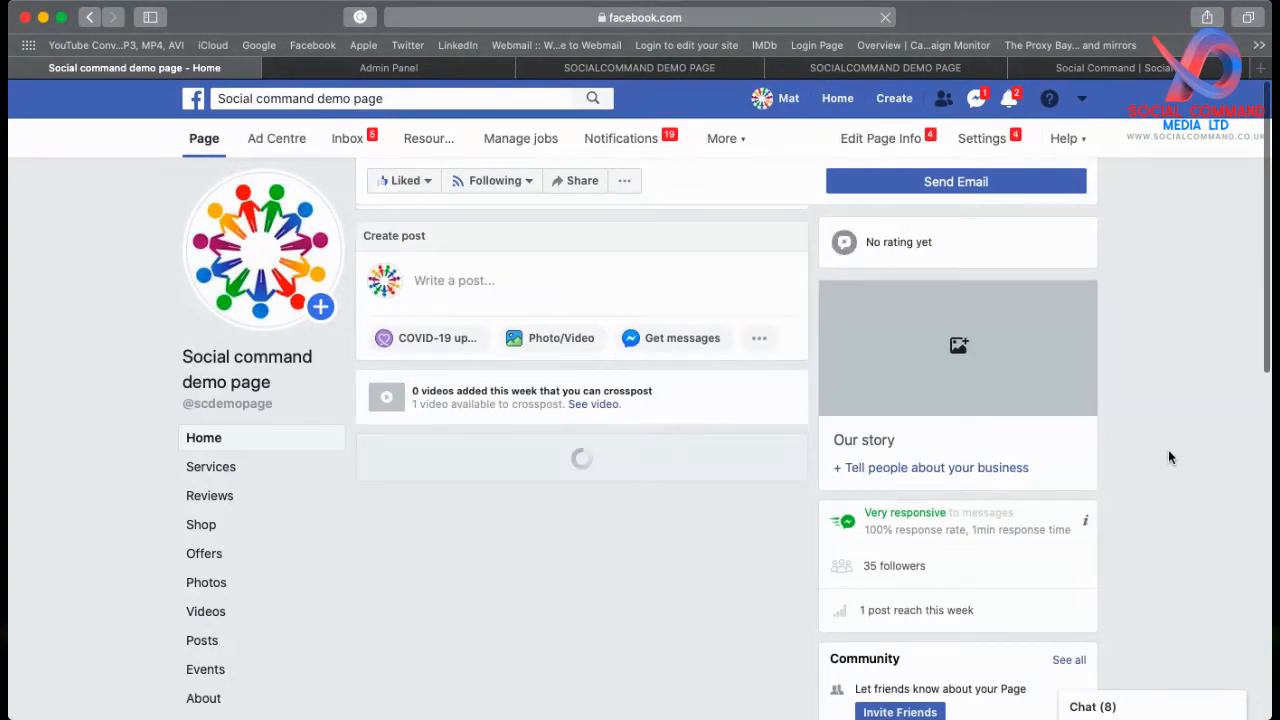
scroll(1168, 457, down, 3)
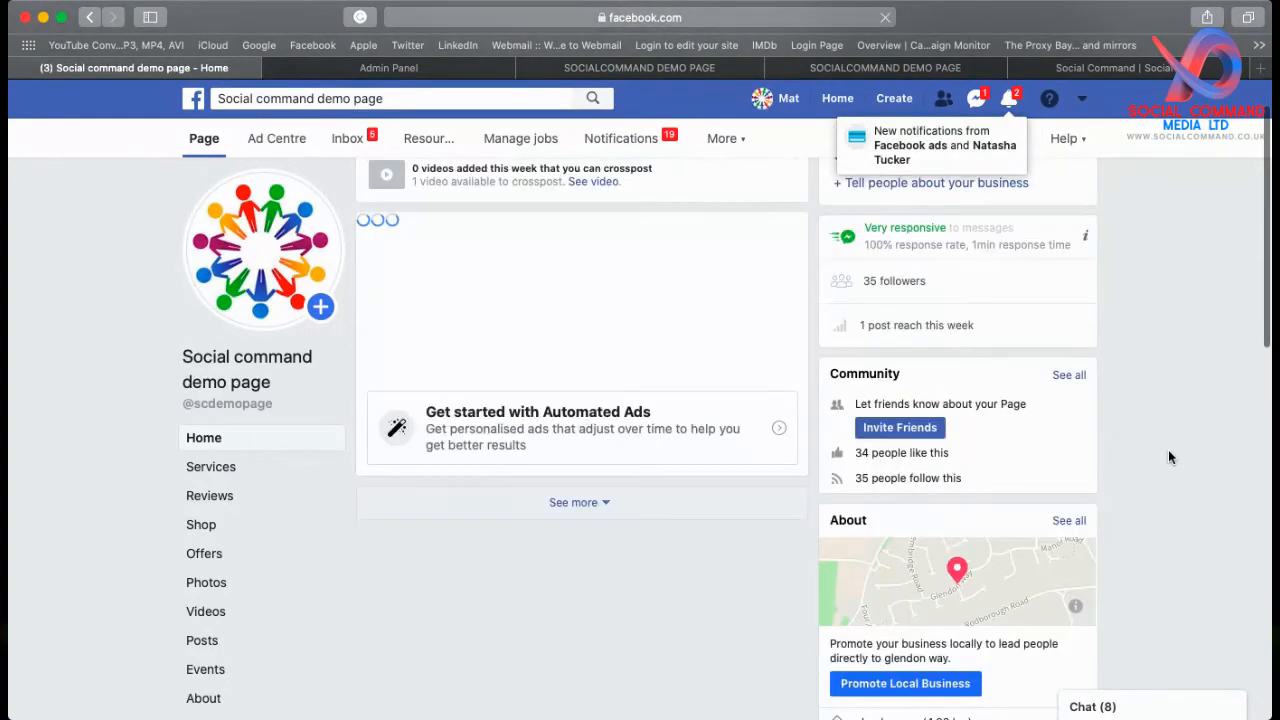
scroll(1168, 457, down, 4)
scroll(1168, 457, up, 3)
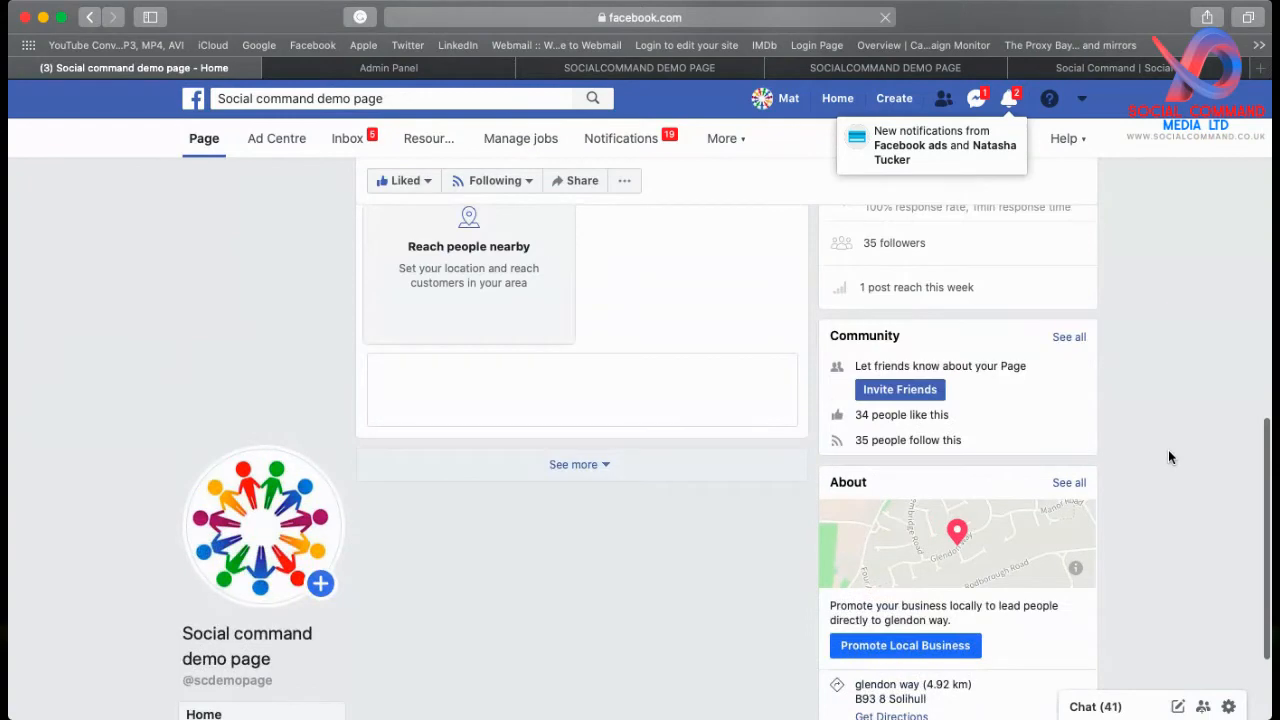
scroll(1168, 457, up, 2)
scroll(1168, 457, down, 4)
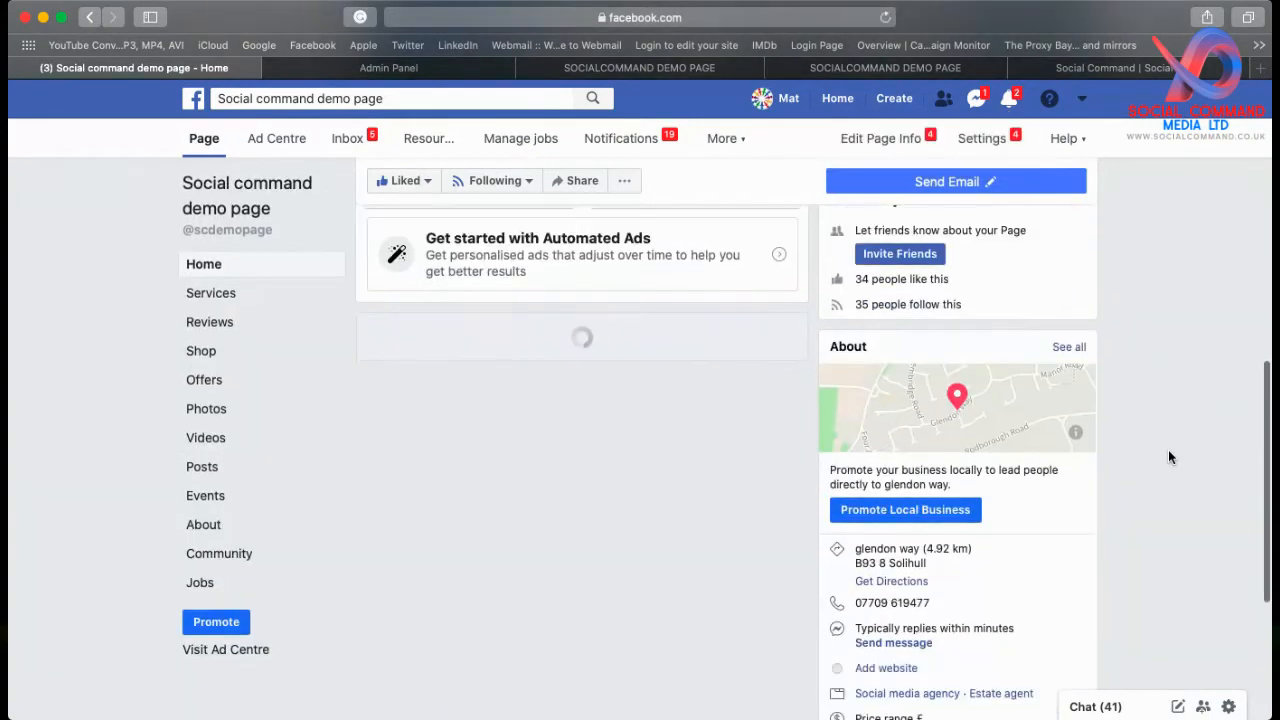
scroll(1168, 457, down, 1)
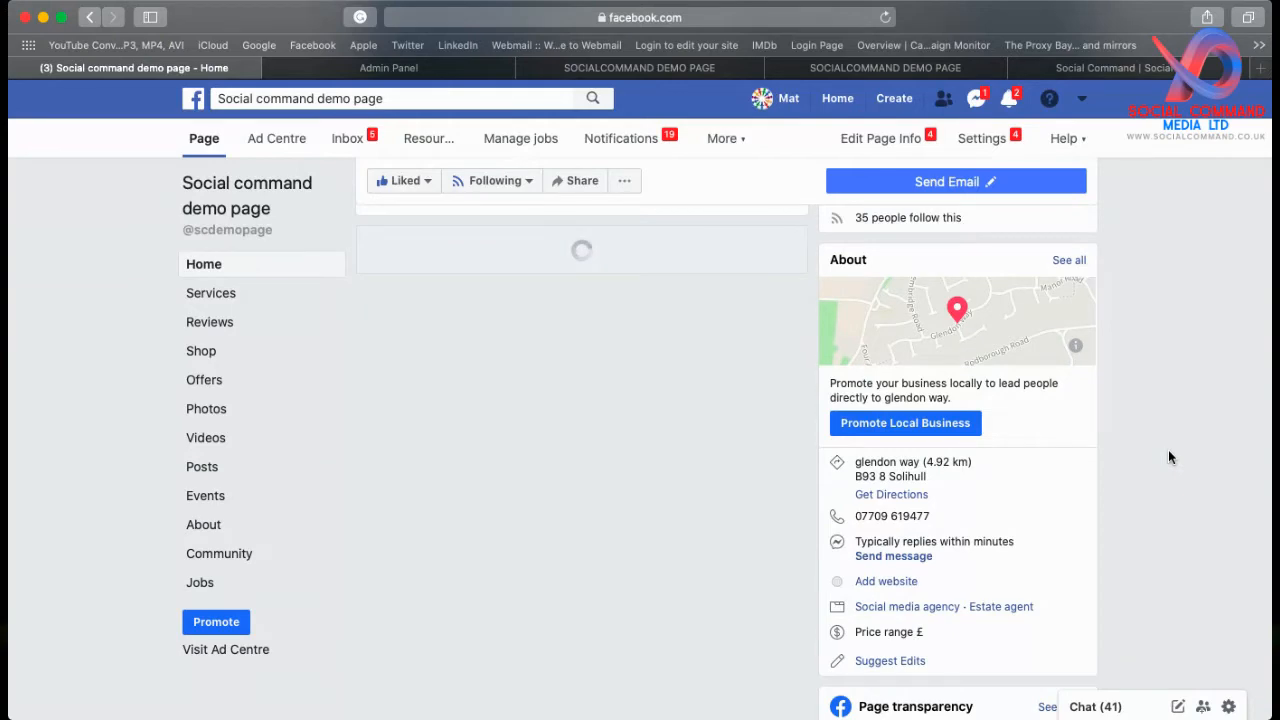
scroll(1168, 457, down, 5)
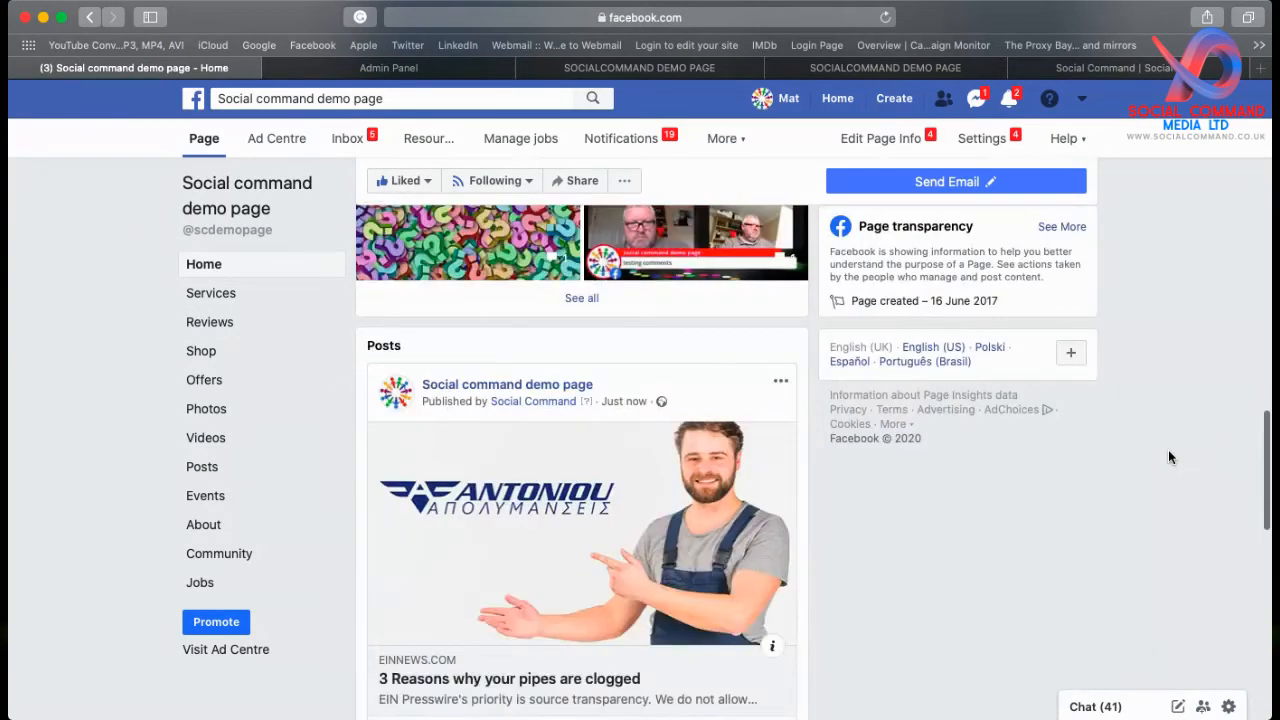
scroll(1168, 457, down, 1)
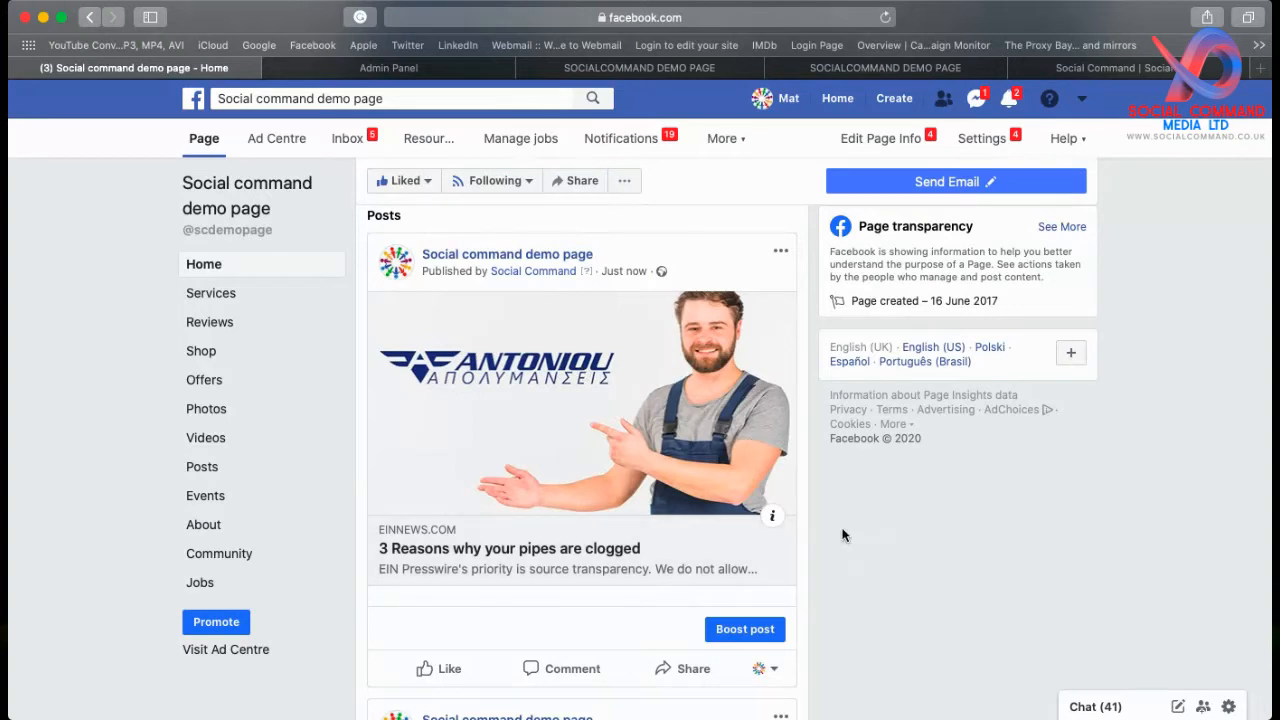
Step: Open the article from the Facebook post and examine how the content banner displays over it while reading
click(558, 420)
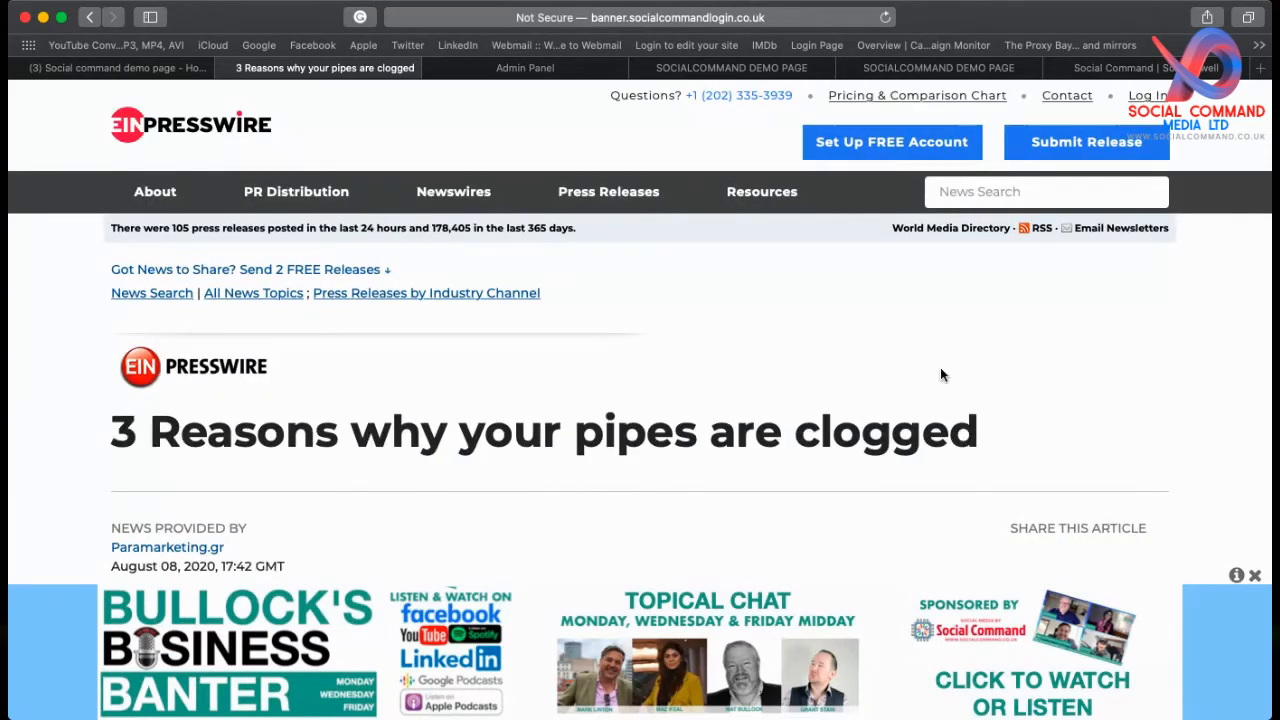
scroll(941, 370, down, 3)
scroll(940, 374, down, 3)
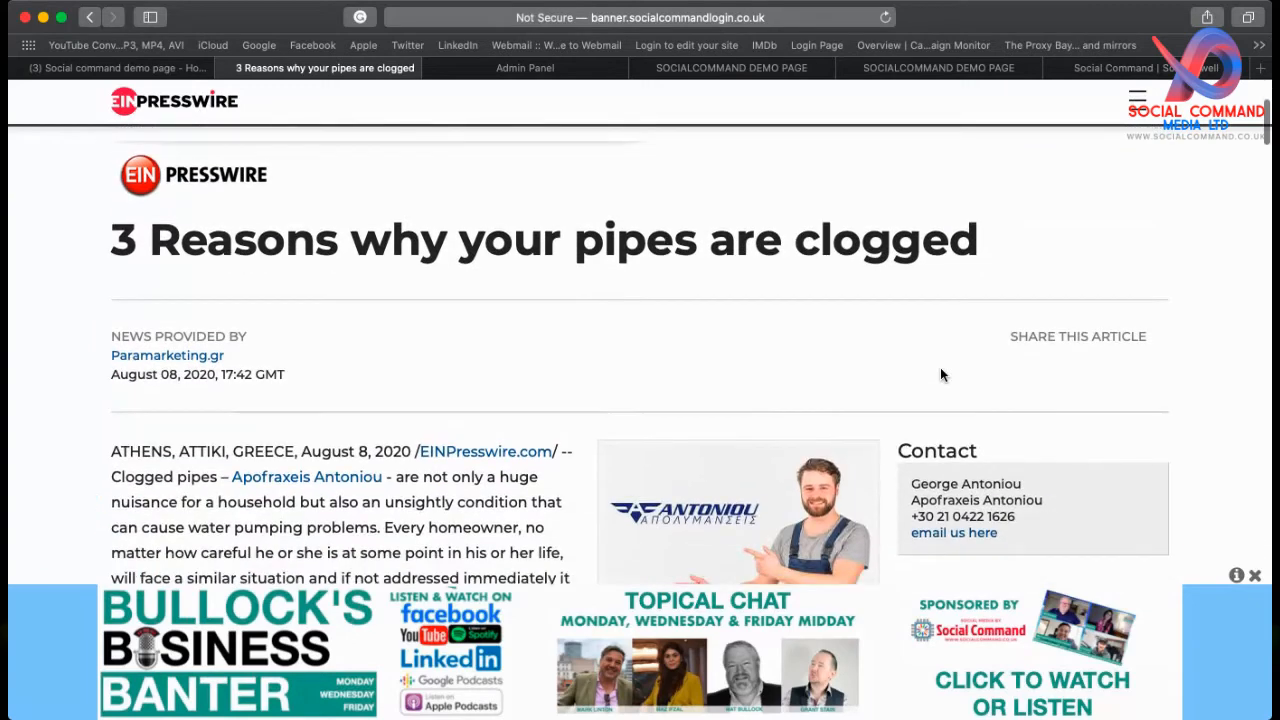
scroll(941, 368, down, 1)
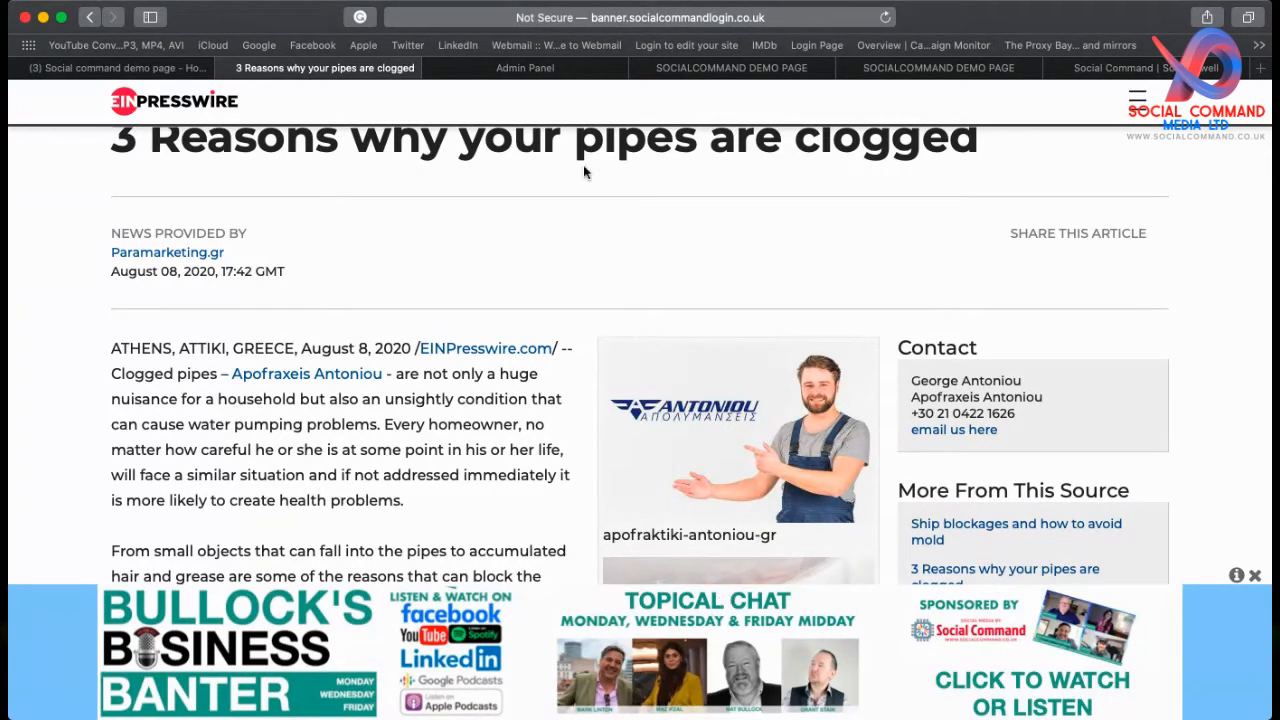
Step: Return to the Social Command admin panel and open the LET US QUOTE YOU ON YOUR SOCIAL MEDIA MANAGMENT banner template for editing
click(498, 72)
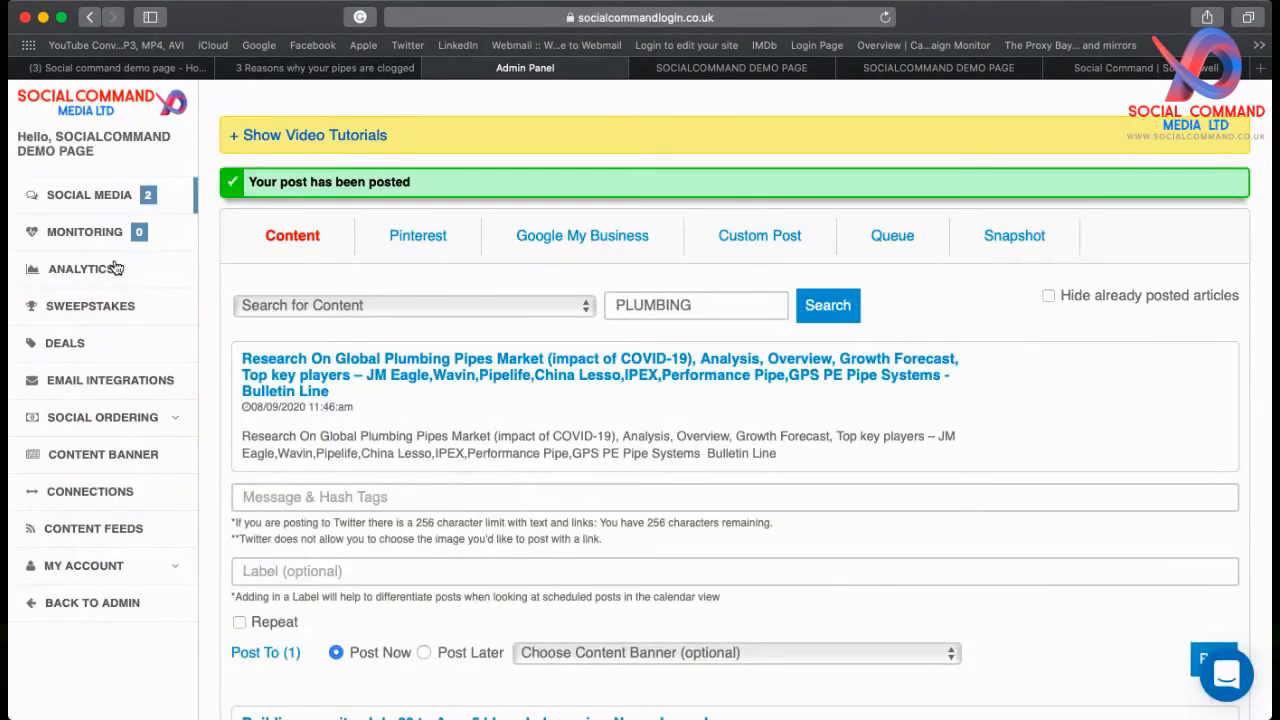
click(65, 456)
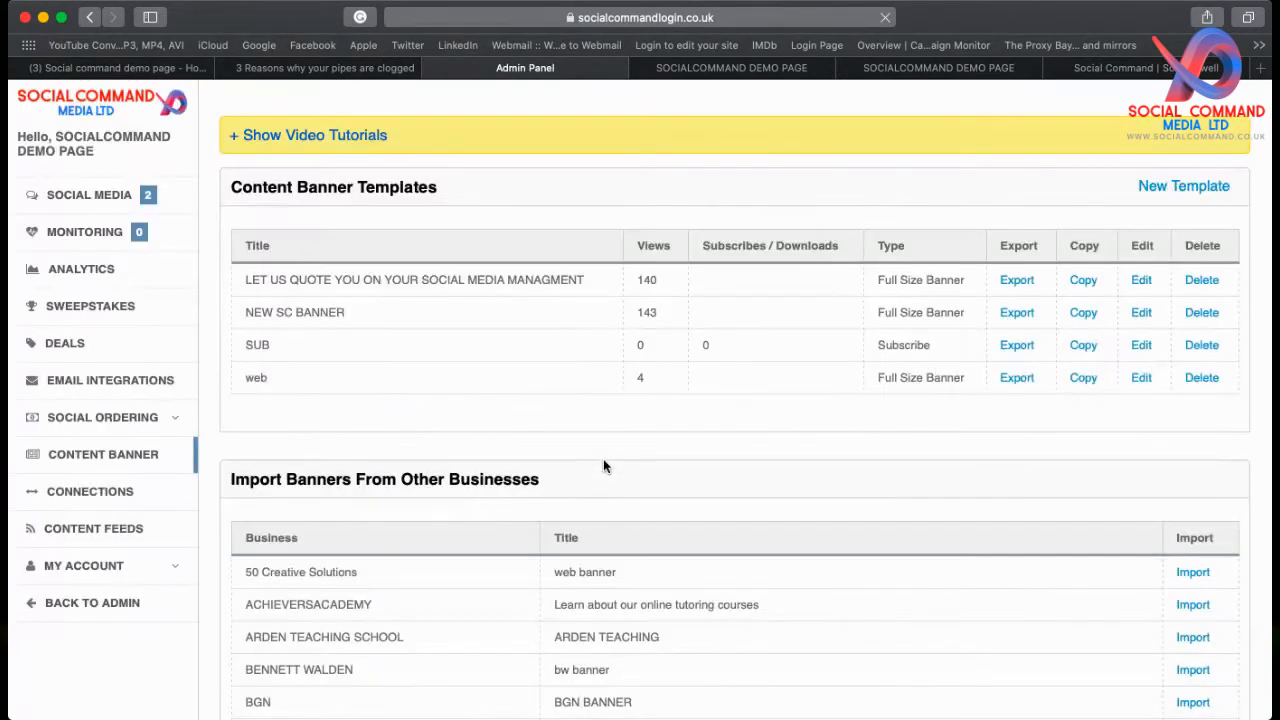
click(1145, 282)
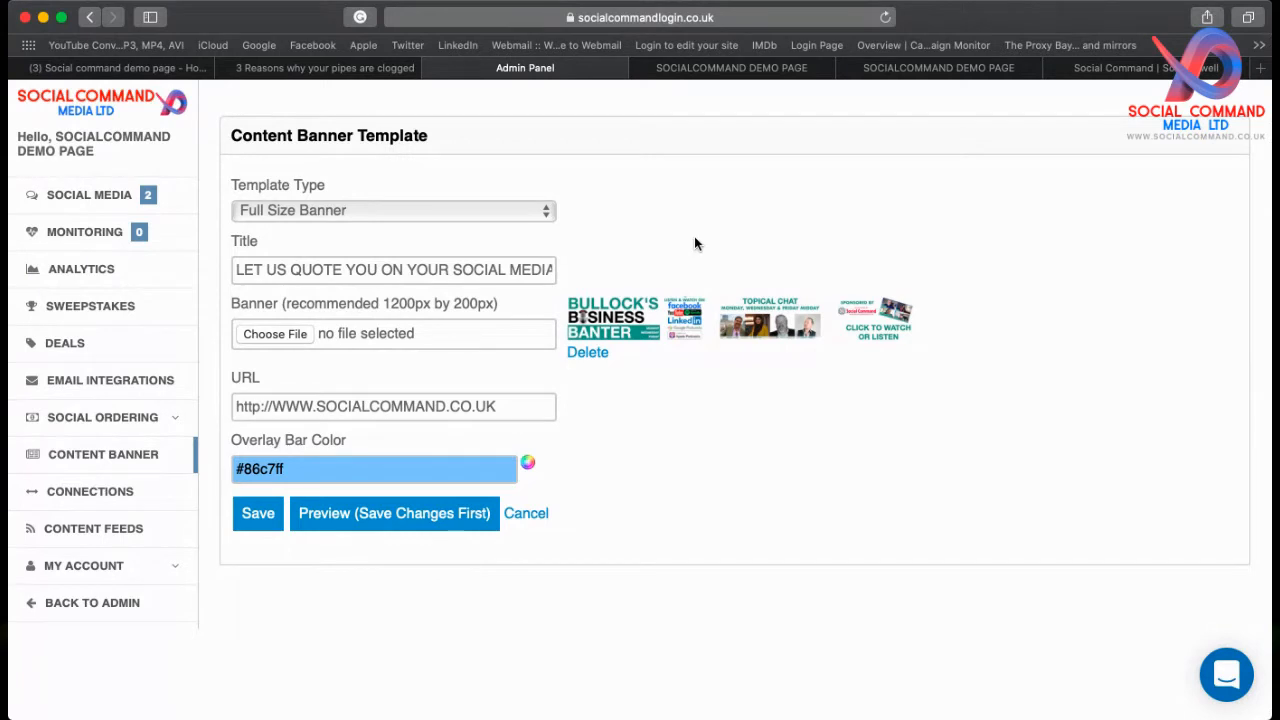
Step: Change the banner's template type to Advertising and review its advertisement, logo, contact and colour fields
click(478, 207)
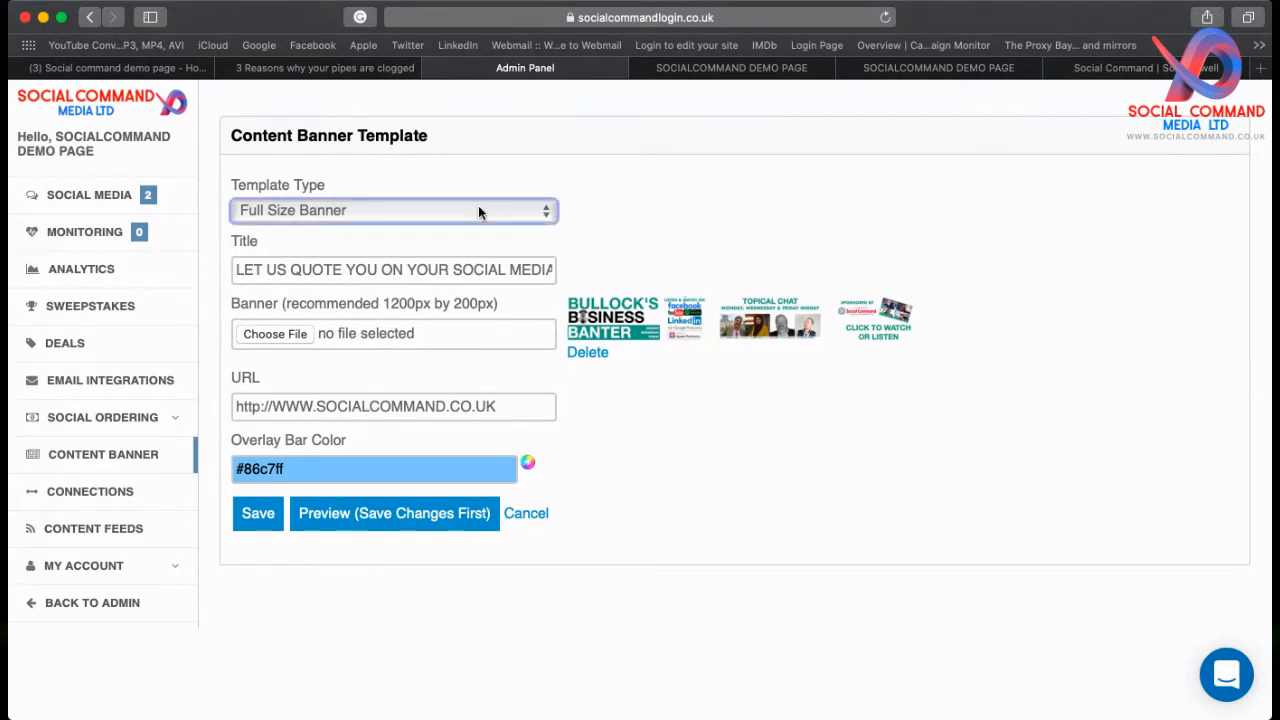
click(316, 183)
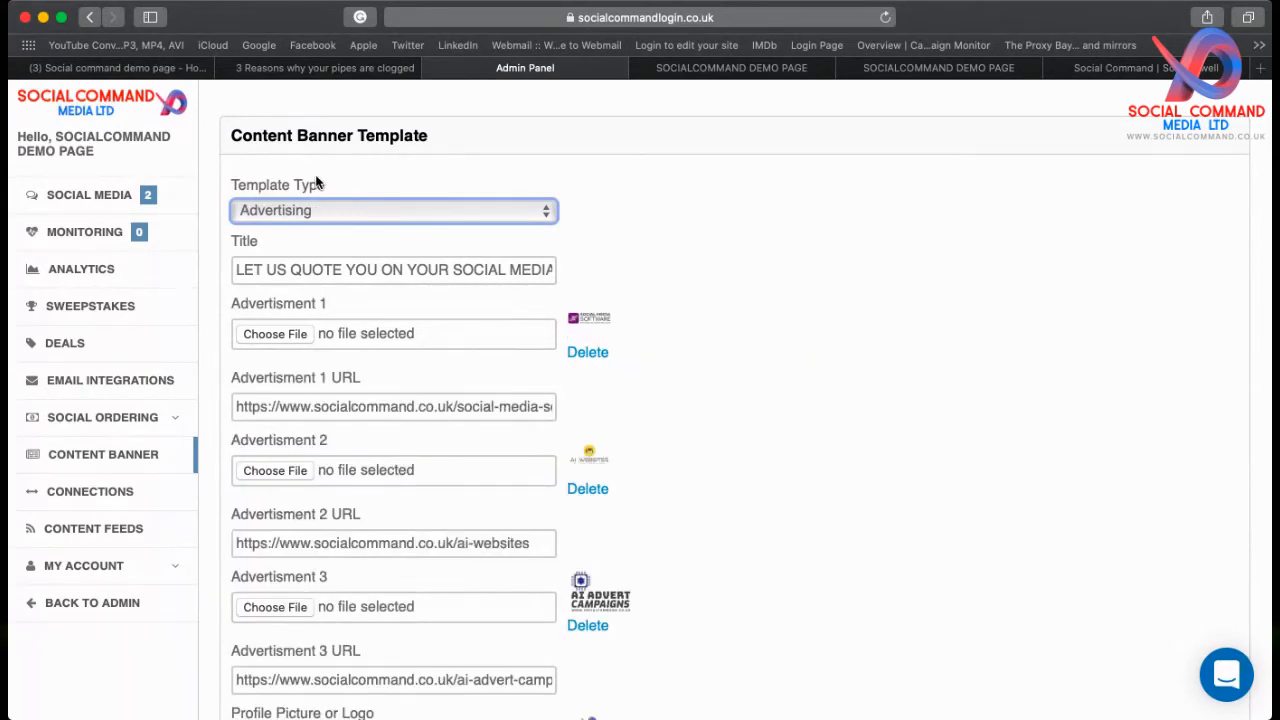
scroll(779, 443, down, 3)
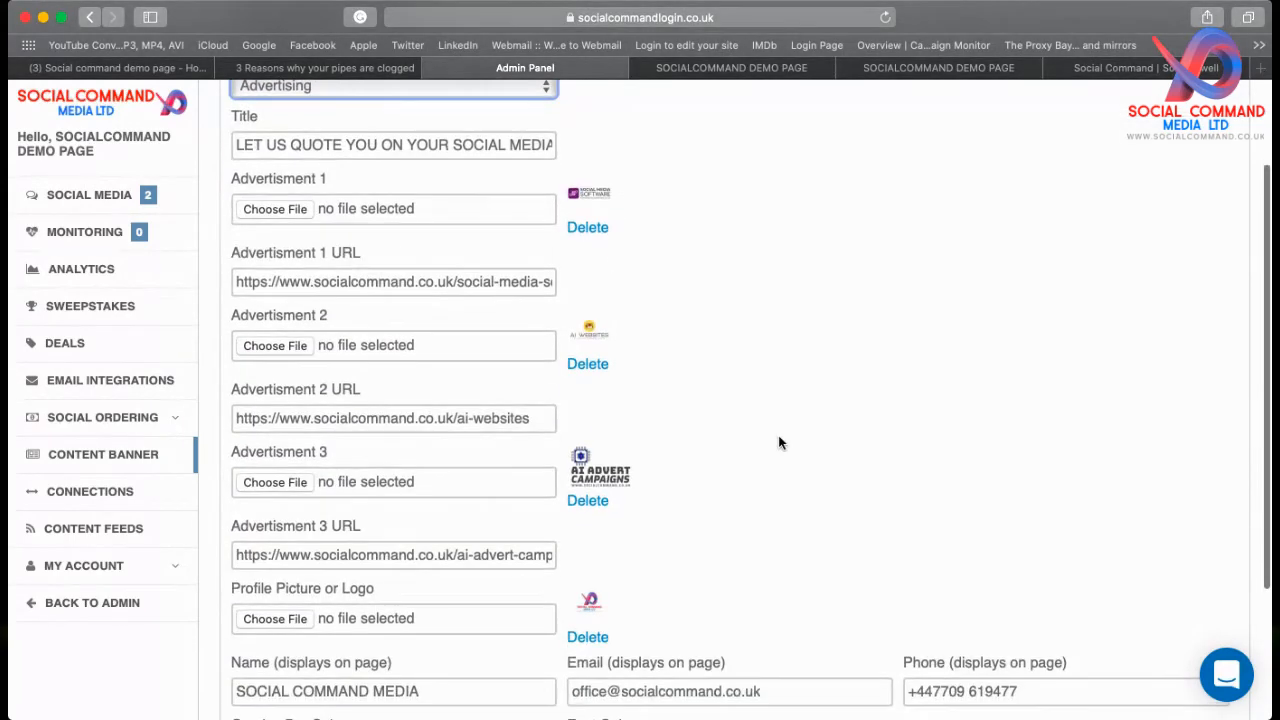
scroll(779, 443, down, 1)
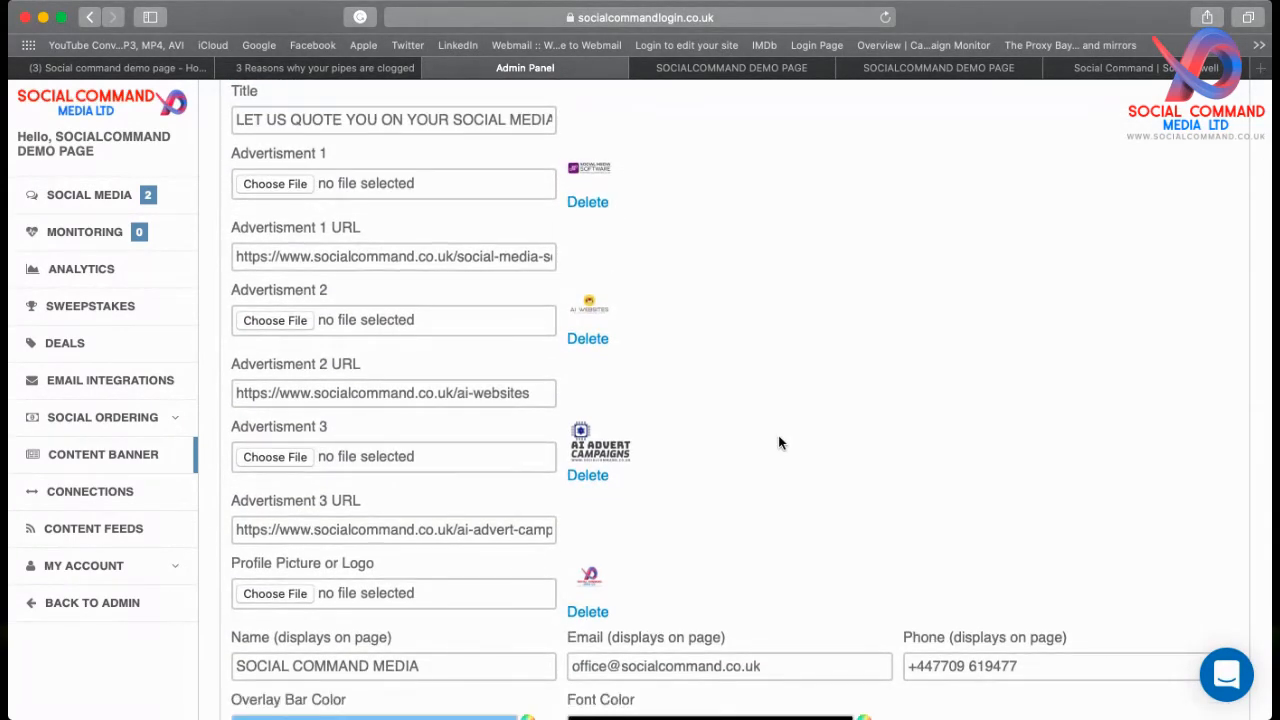
scroll(779, 443, down, 2)
scroll(779, 443, up, 2)
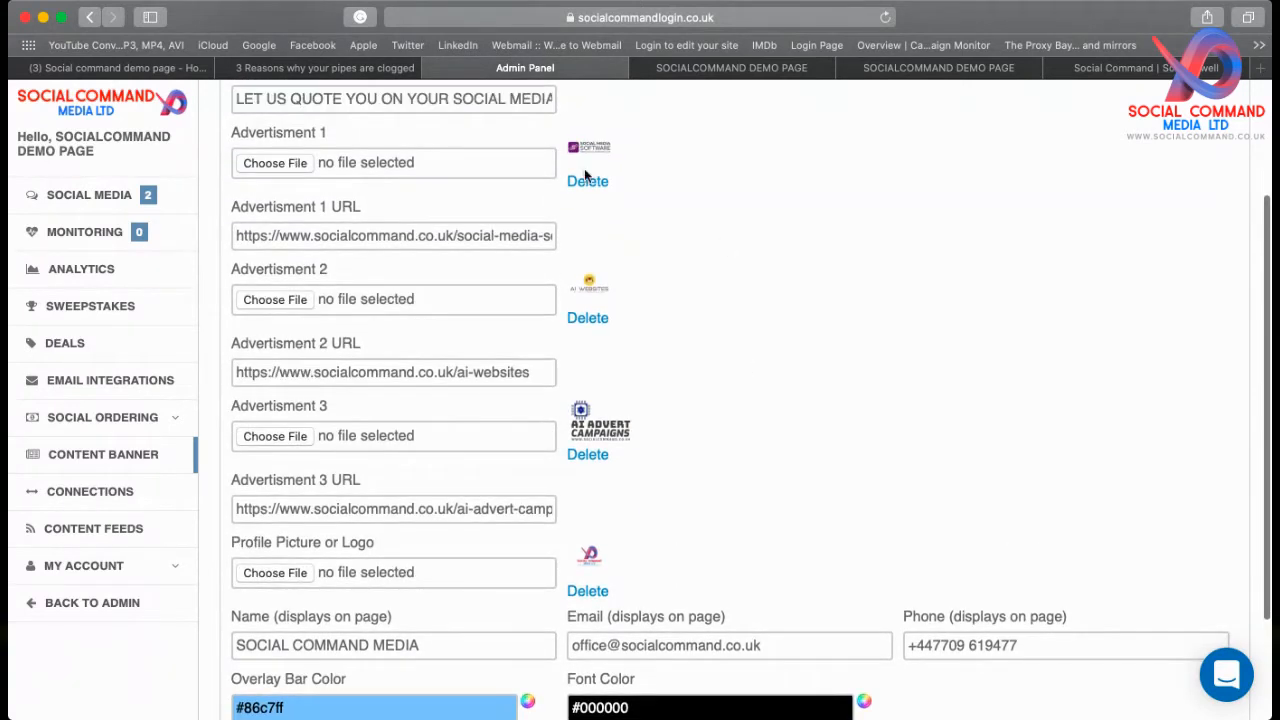
Step: Examine the Advertising template's title, the three advertisement images with their URLs, the logo and the contact details
scroll(721, 258, down, 1)
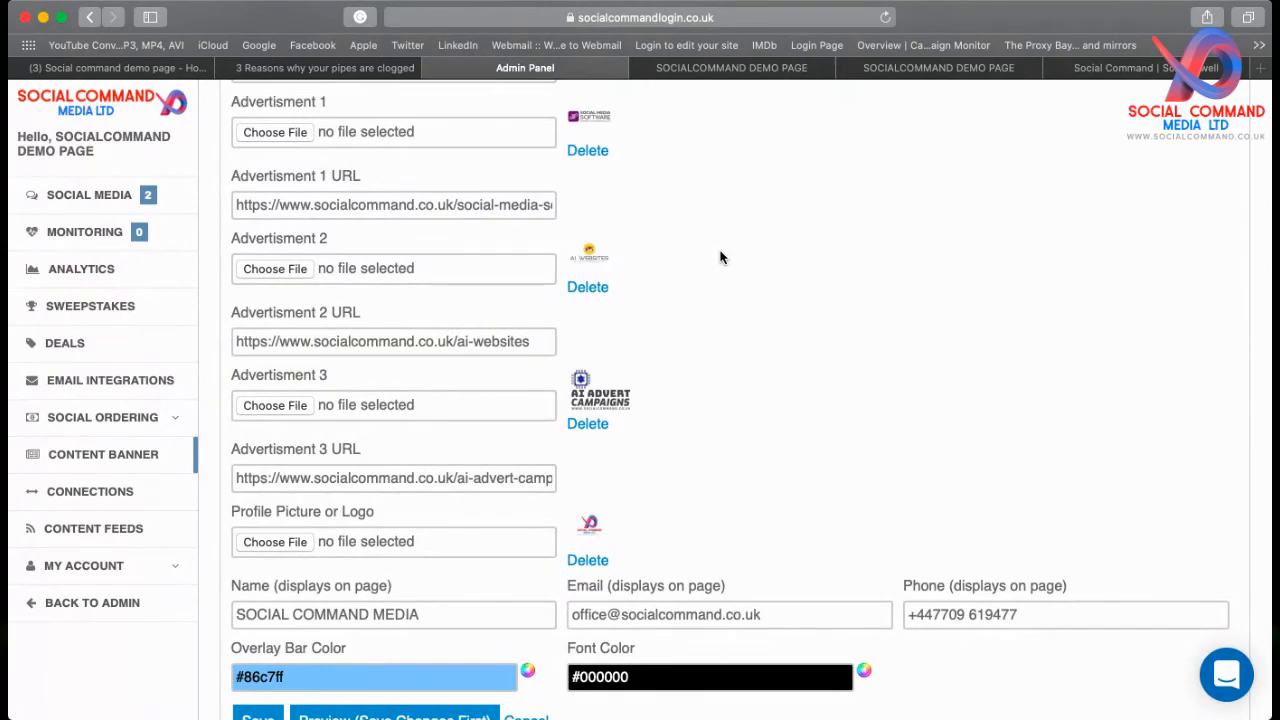
scroll(720, 258, down, 1)
scroll(720, 257, up, 2)
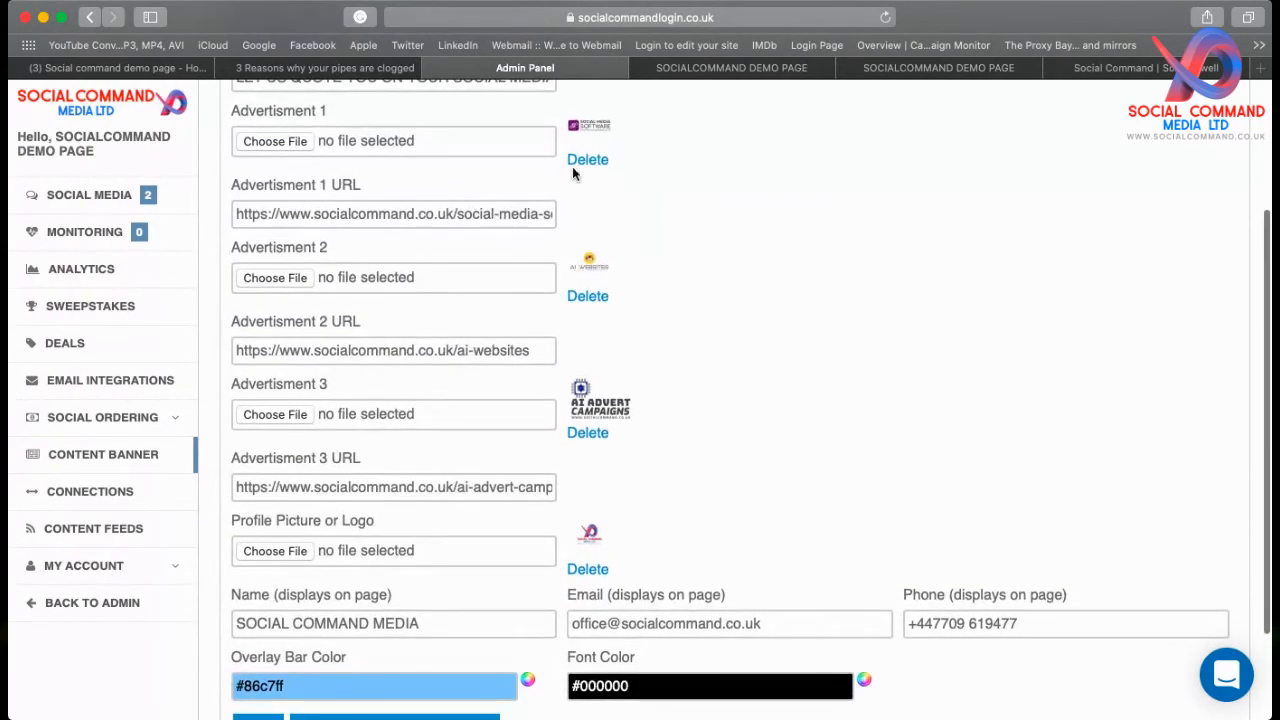
scroll(831, 372, down, 3)
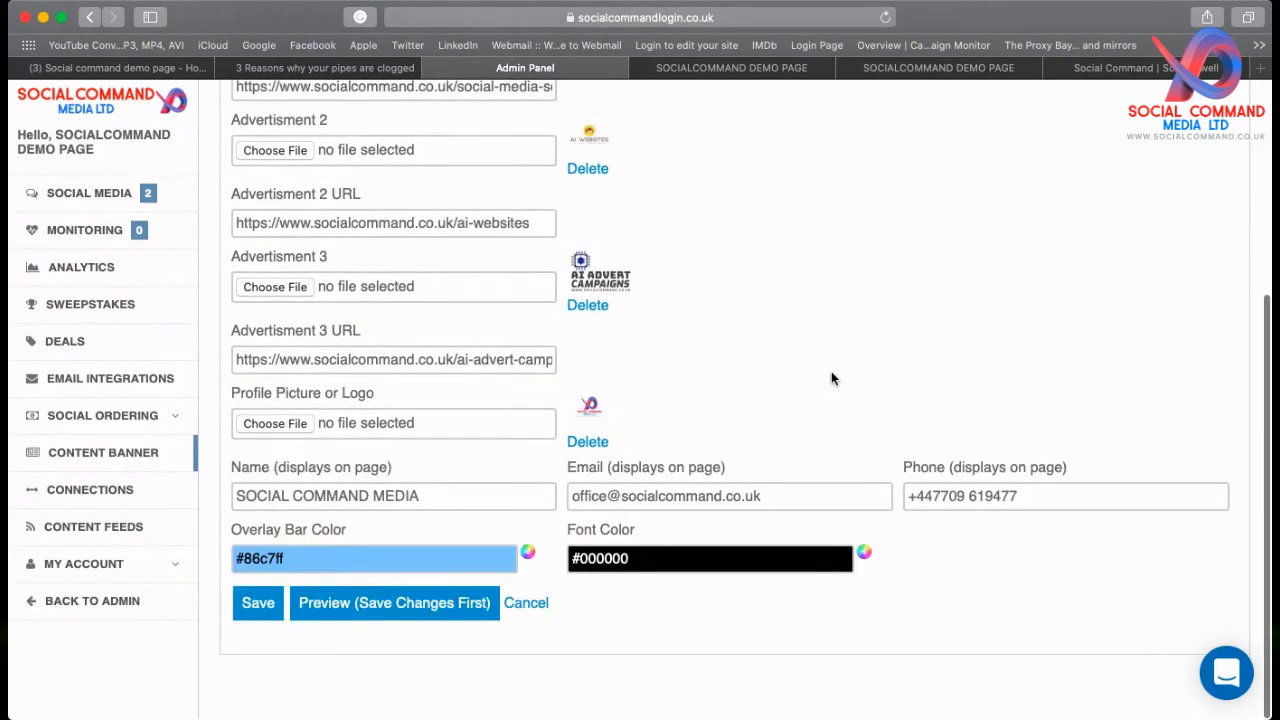
scroll(802, 318, up, 5)
scroll(801, 316, down, 2)
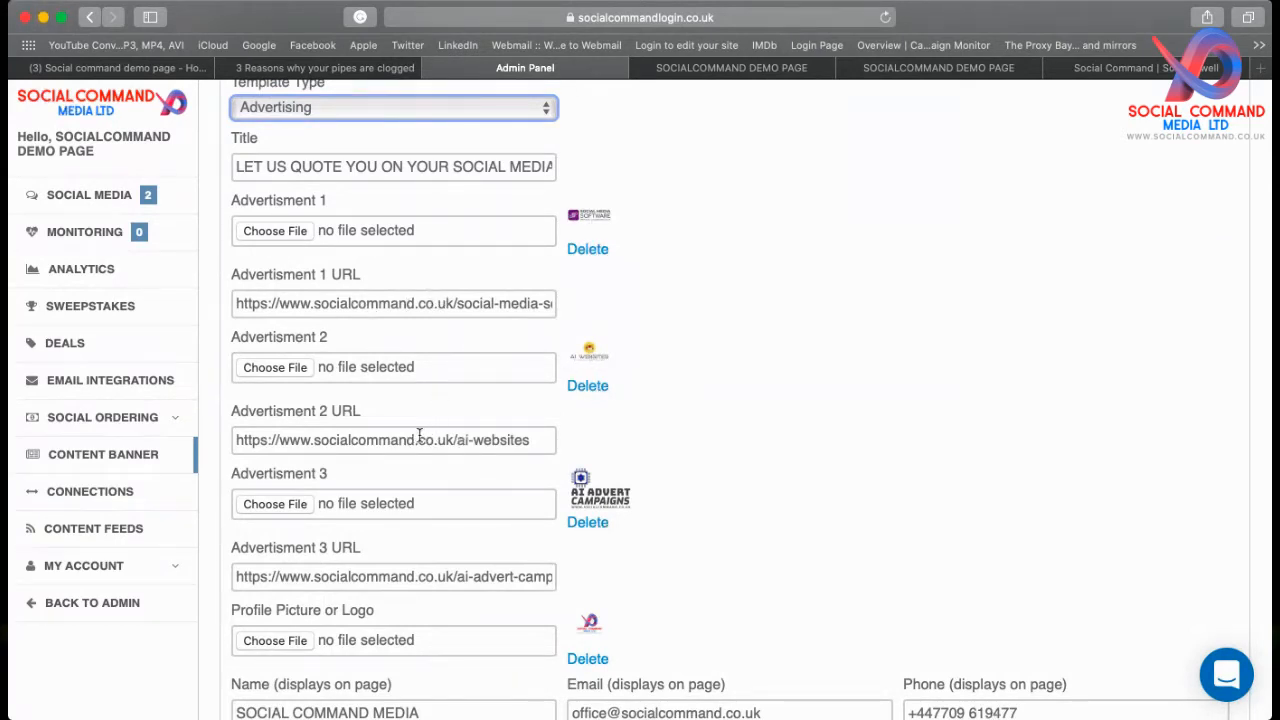
scroll(600, 475, down, 2)
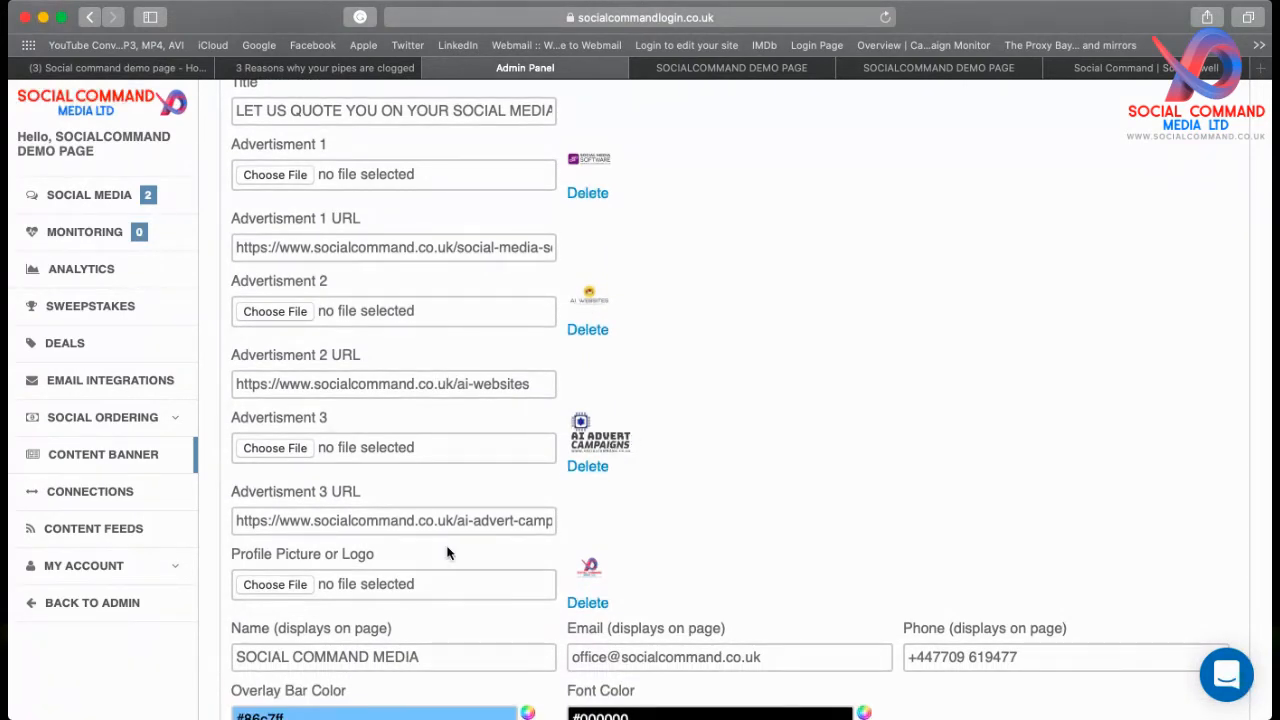
scroll(475, 521, down, 3)
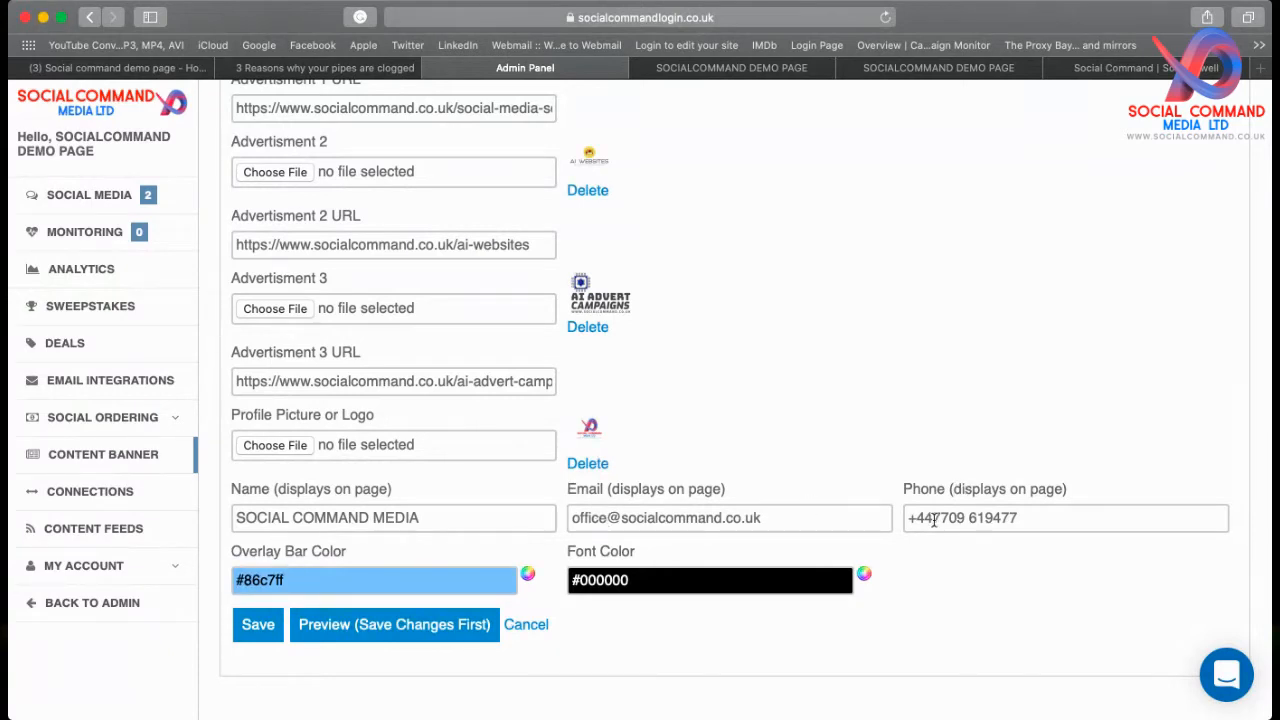
scroll(933, 519, up, 5)
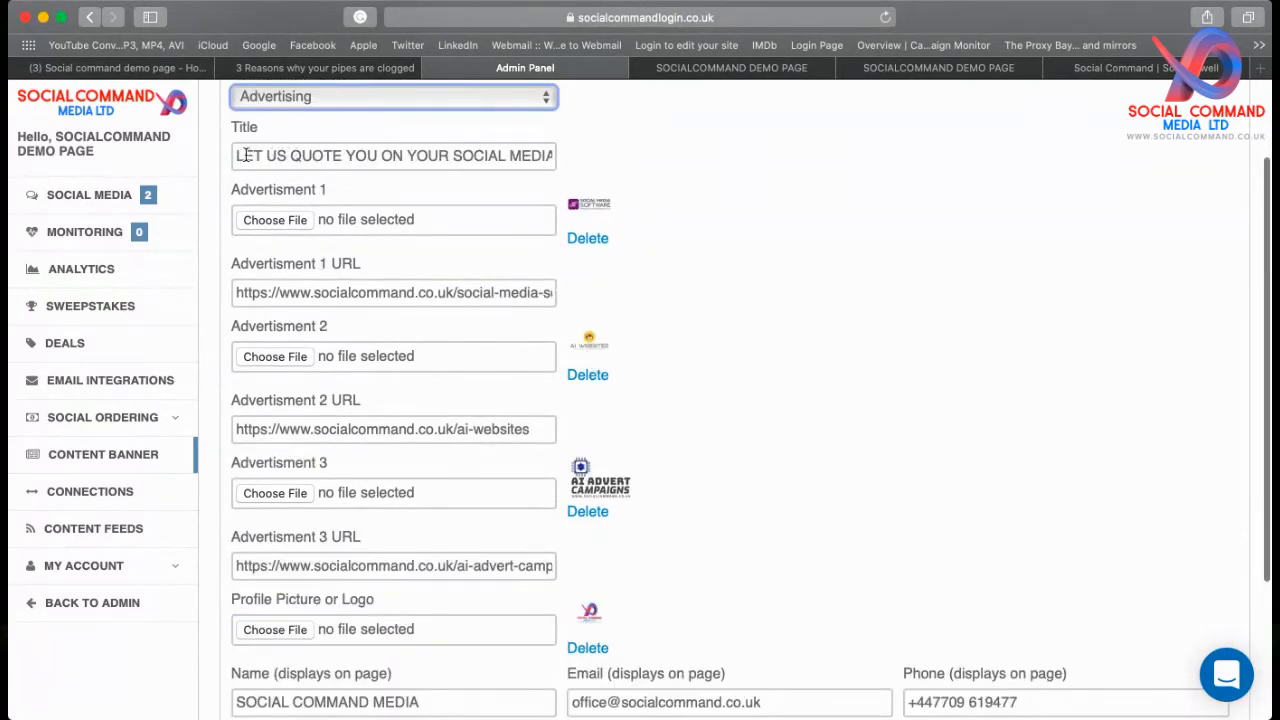
scroll(712, 264, down, 1)
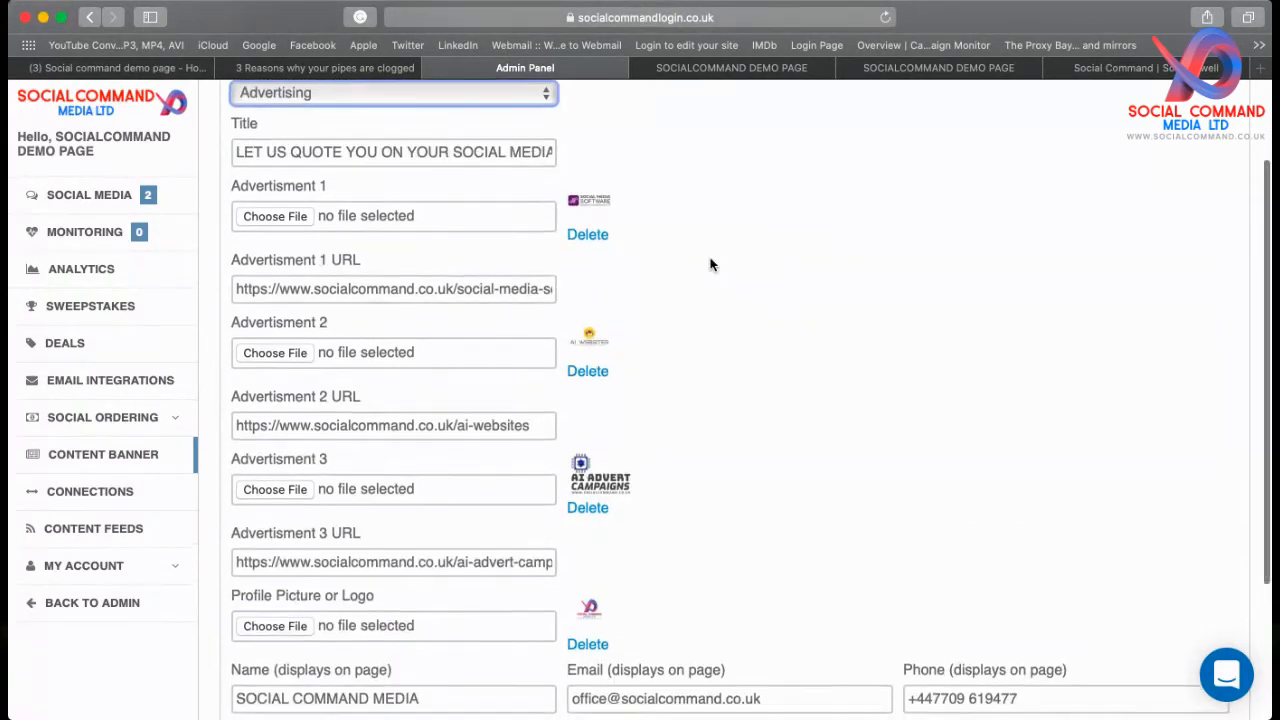
Step: Save the Advertising banner template and open its preview
scroll(600, 380, down, 5)
click(255, 602)
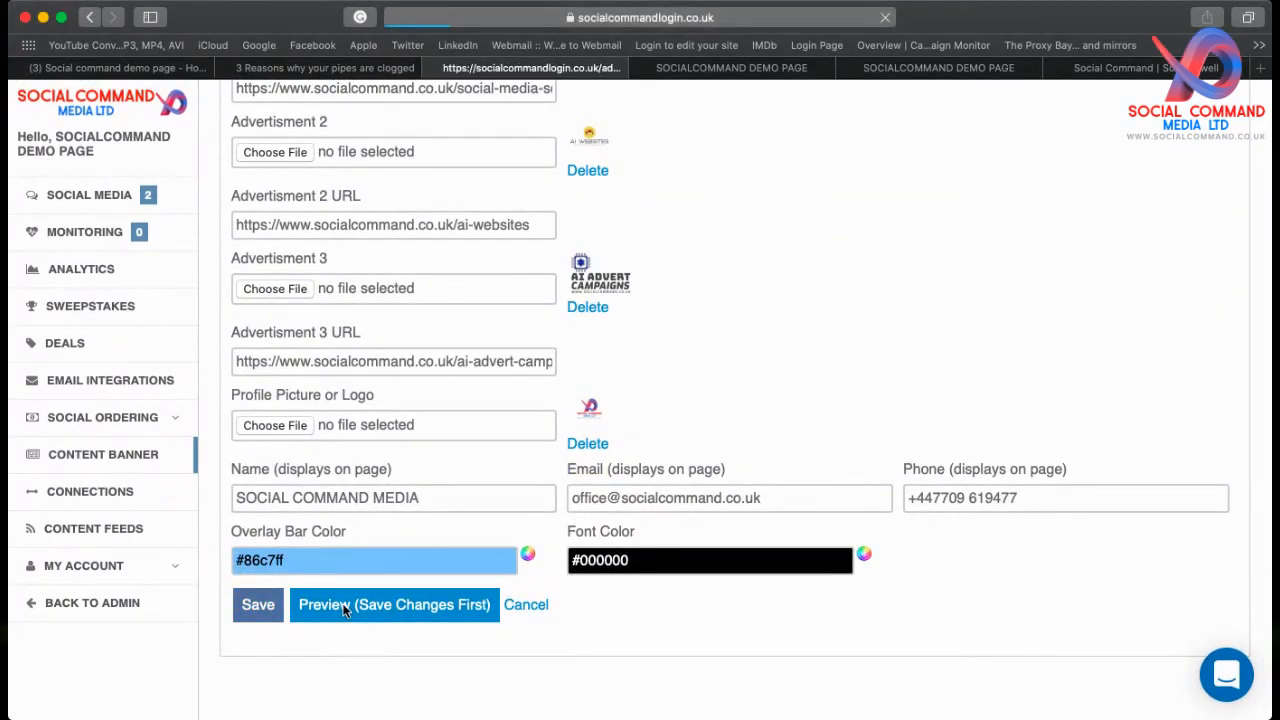
scroll(401, 520, down, 5)
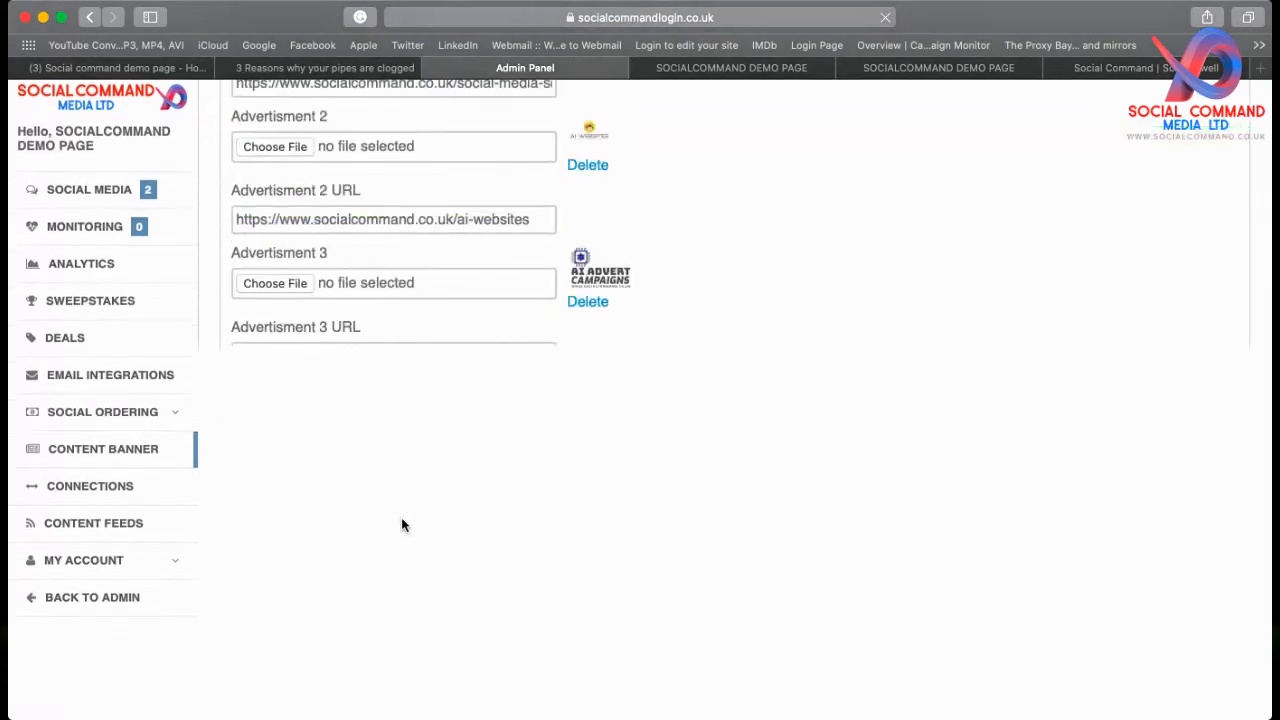
click(360, 606)
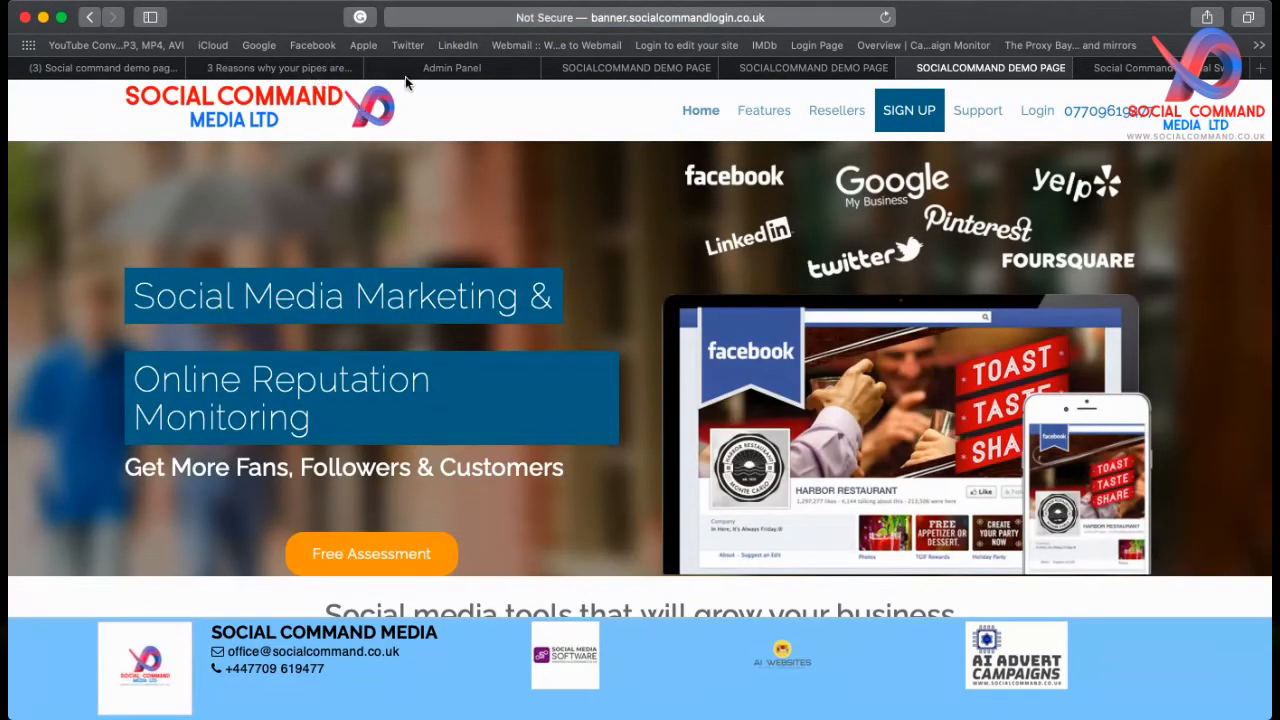
Step: Change the Advertising banner's overlay bar color to white (#ffffff) and preview the saved template
click(450, 67)
click(529, 556)
click(590, 459)
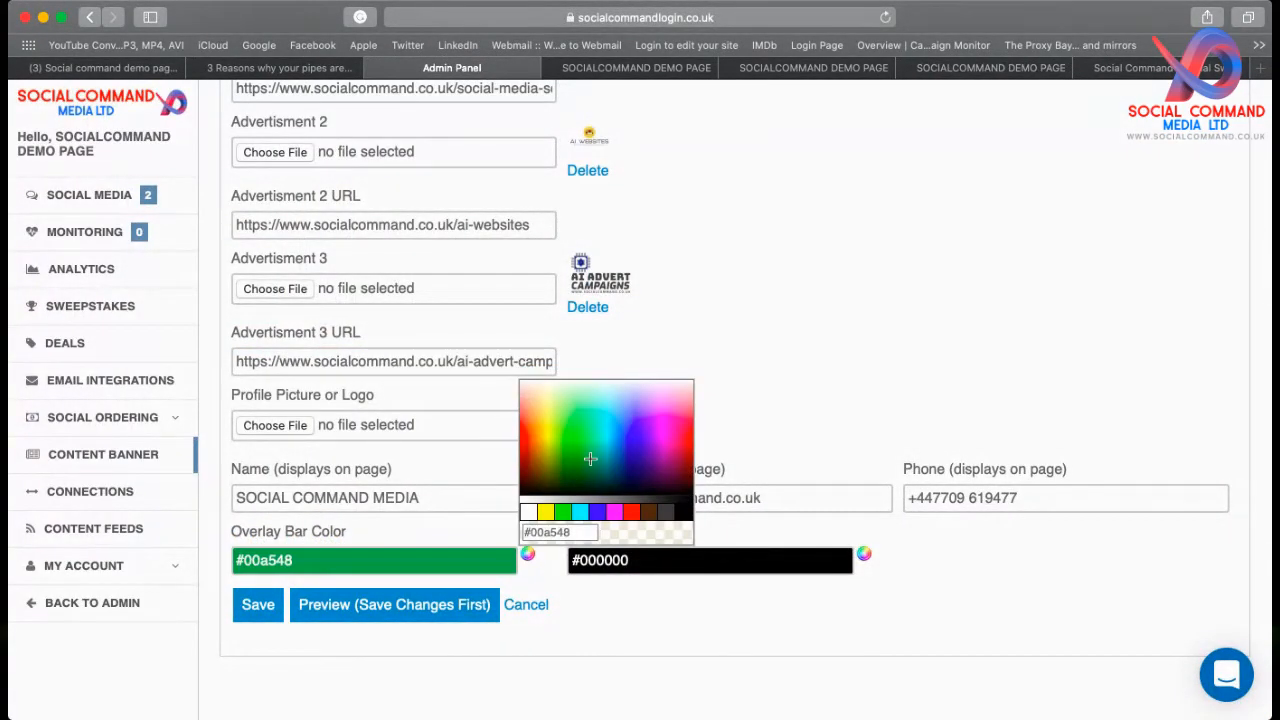
drag(590, 459, 620, 405)
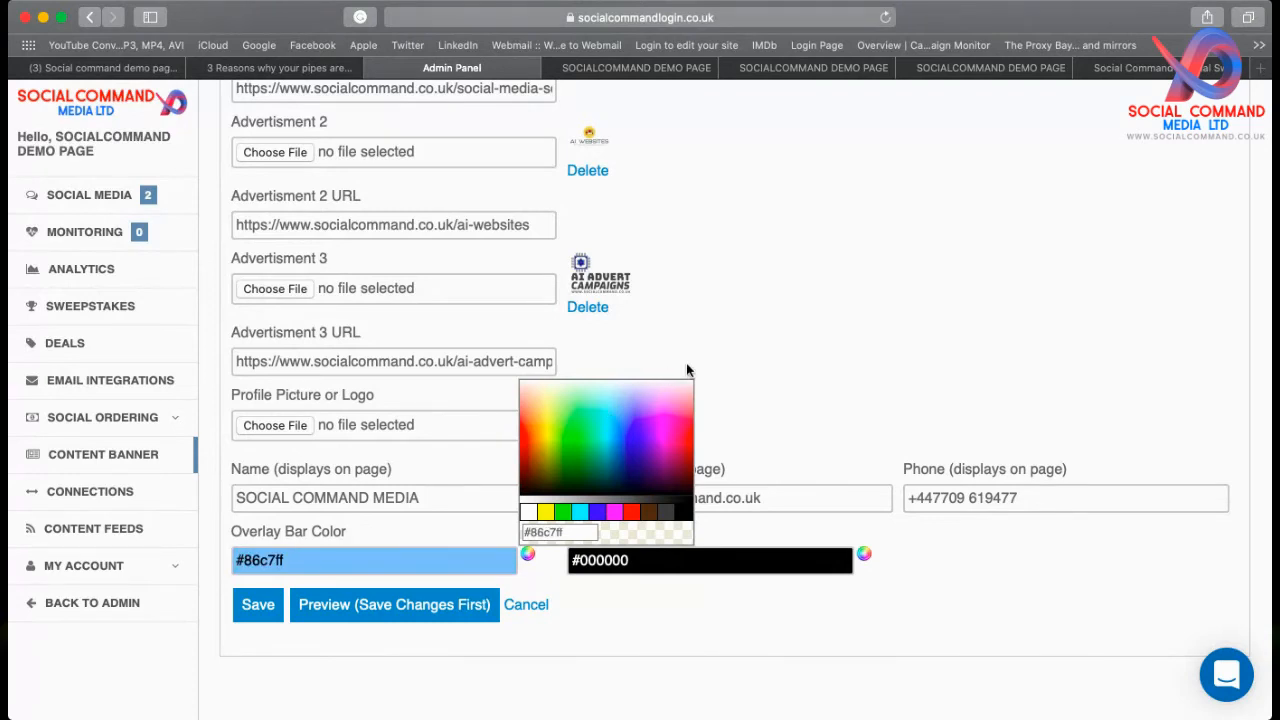
click(688, 382)
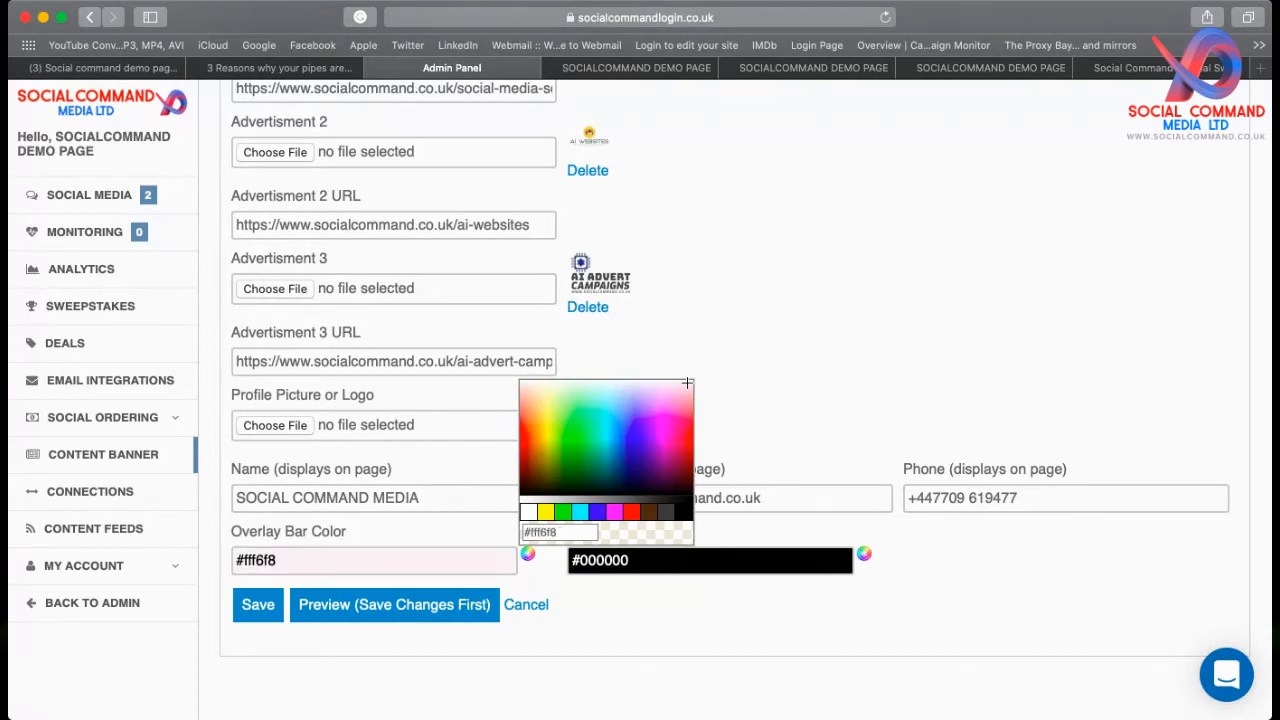
click(531, 518)
click(250, 606)
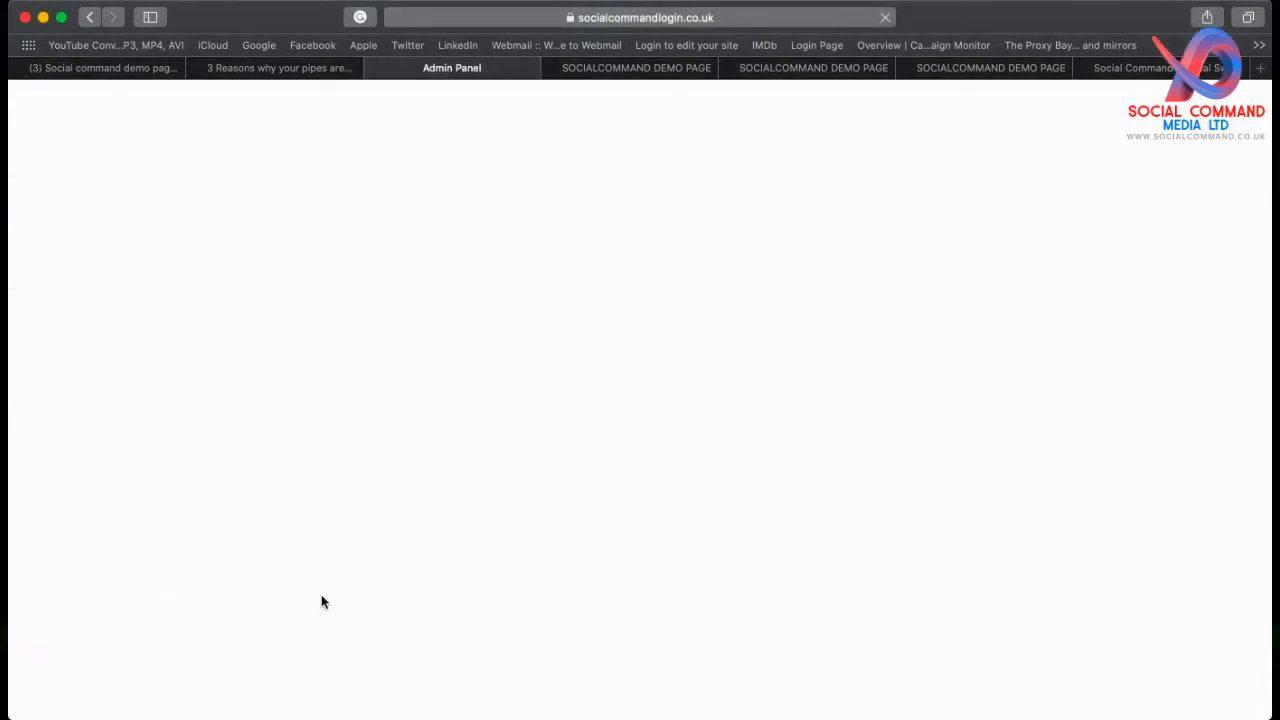
scroll(330, 600, down, 10)
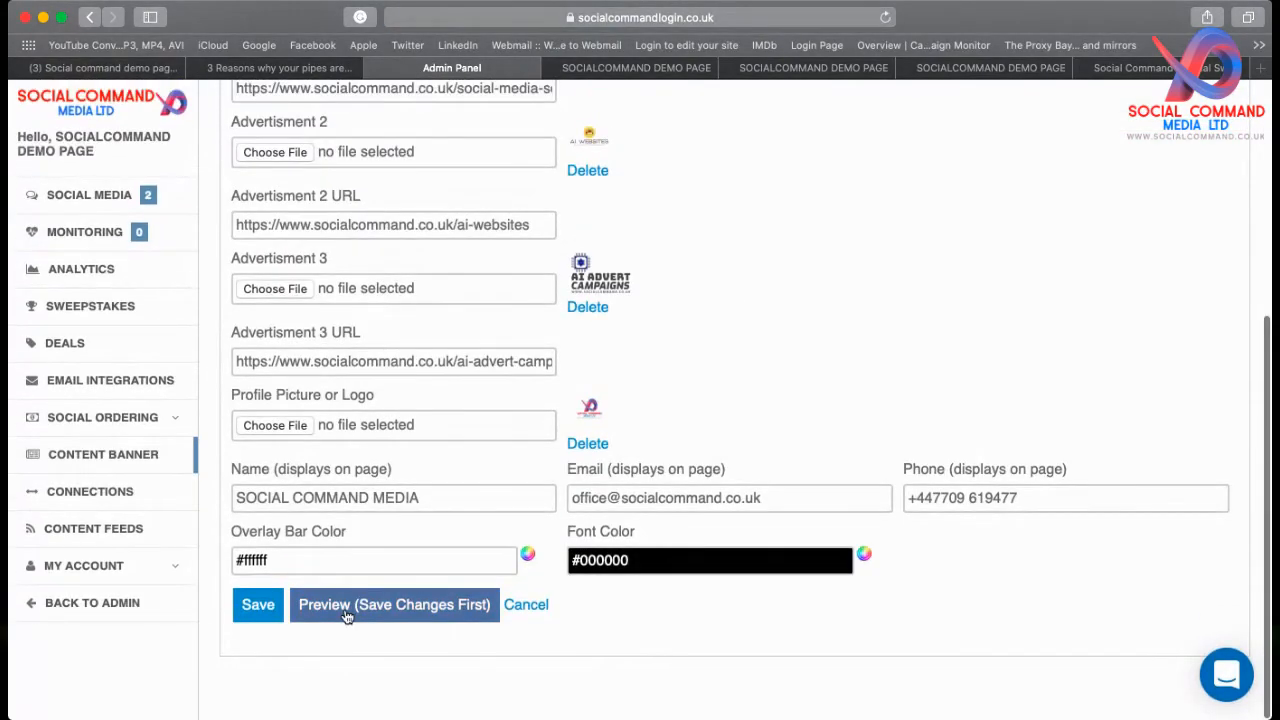
click(345, 605)
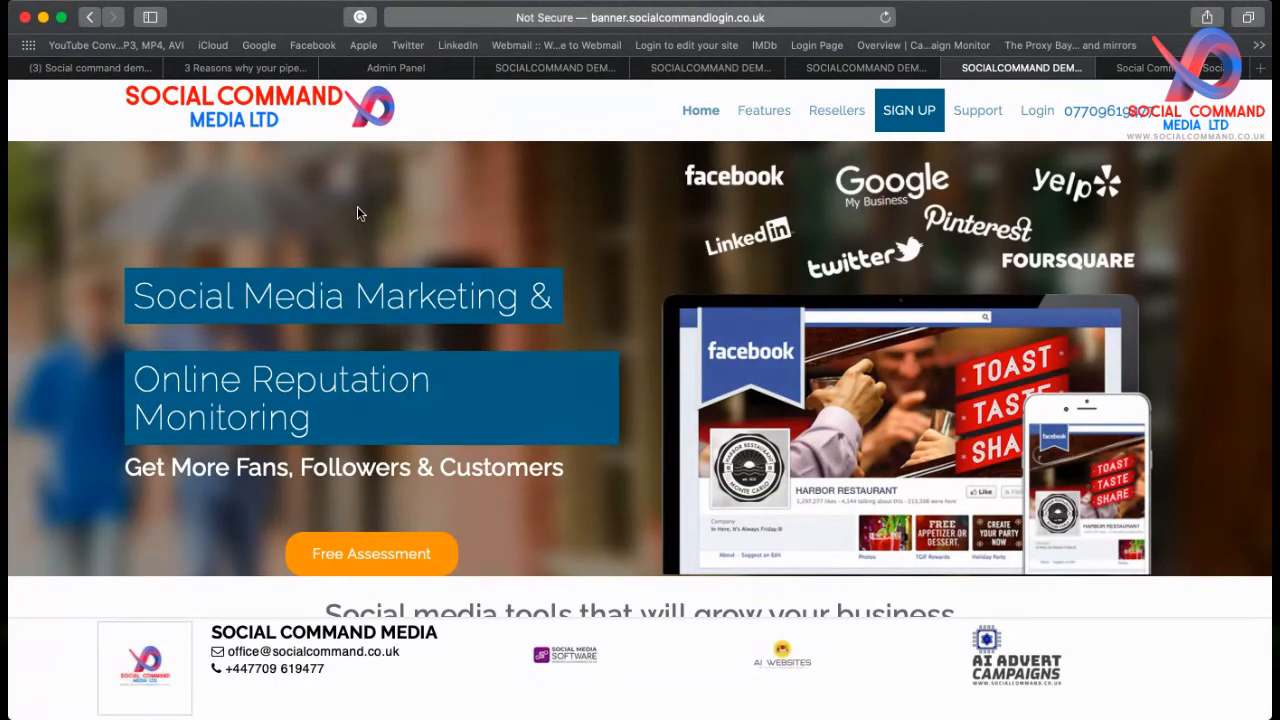
Step: Return to the admin panel, change the banner's template type to Download and save it
click(400, 68)
scroll(323, 363, up, 5)
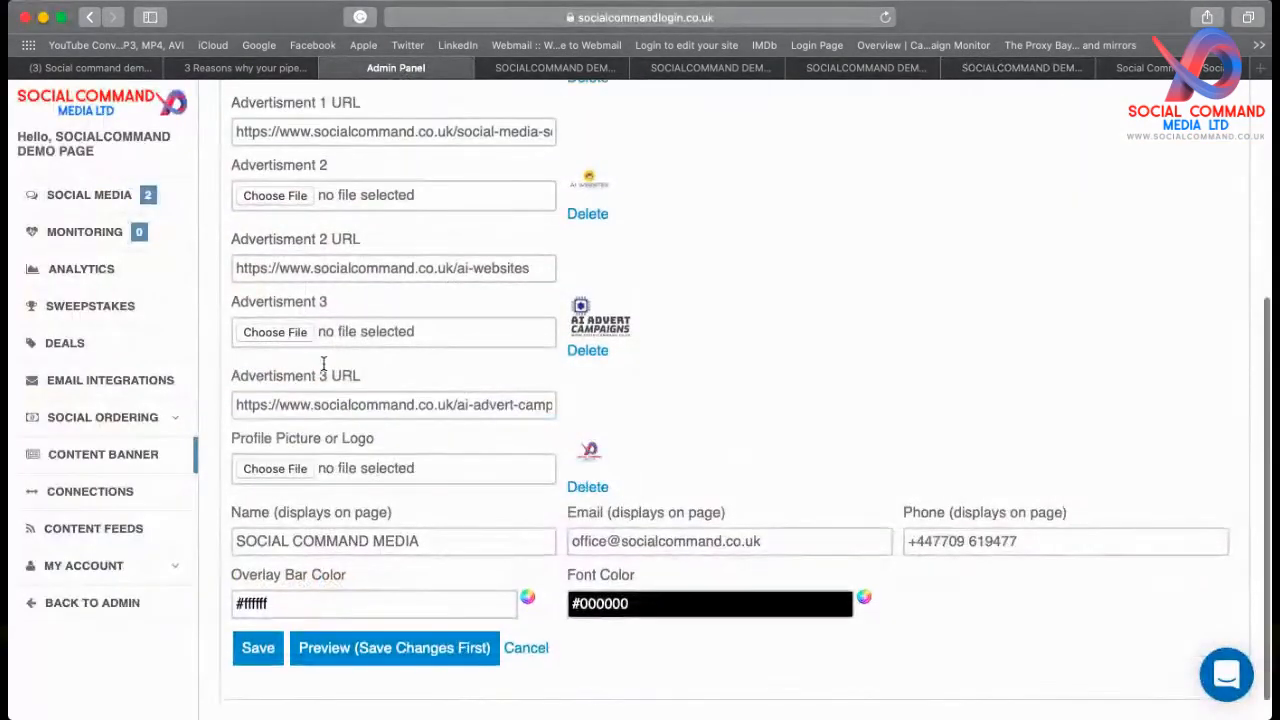
click(329, 262)
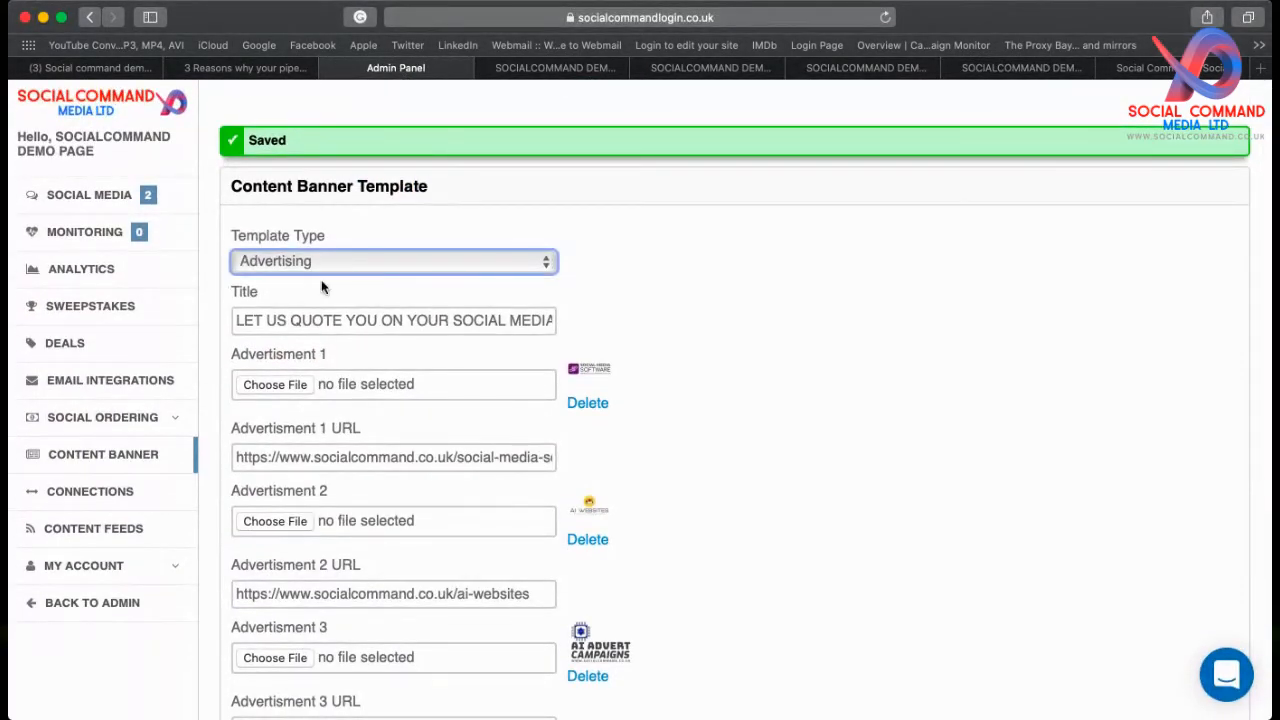
click(322, 288)
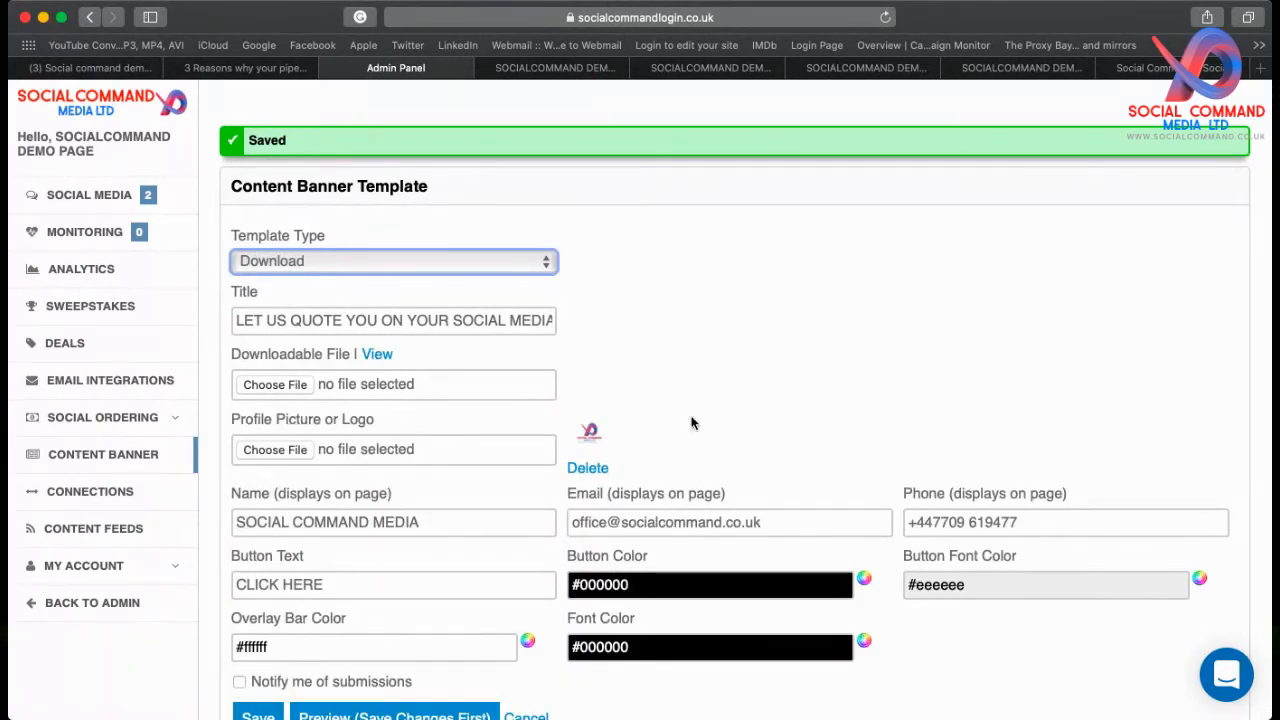
scroll(697, 404, down, 2)
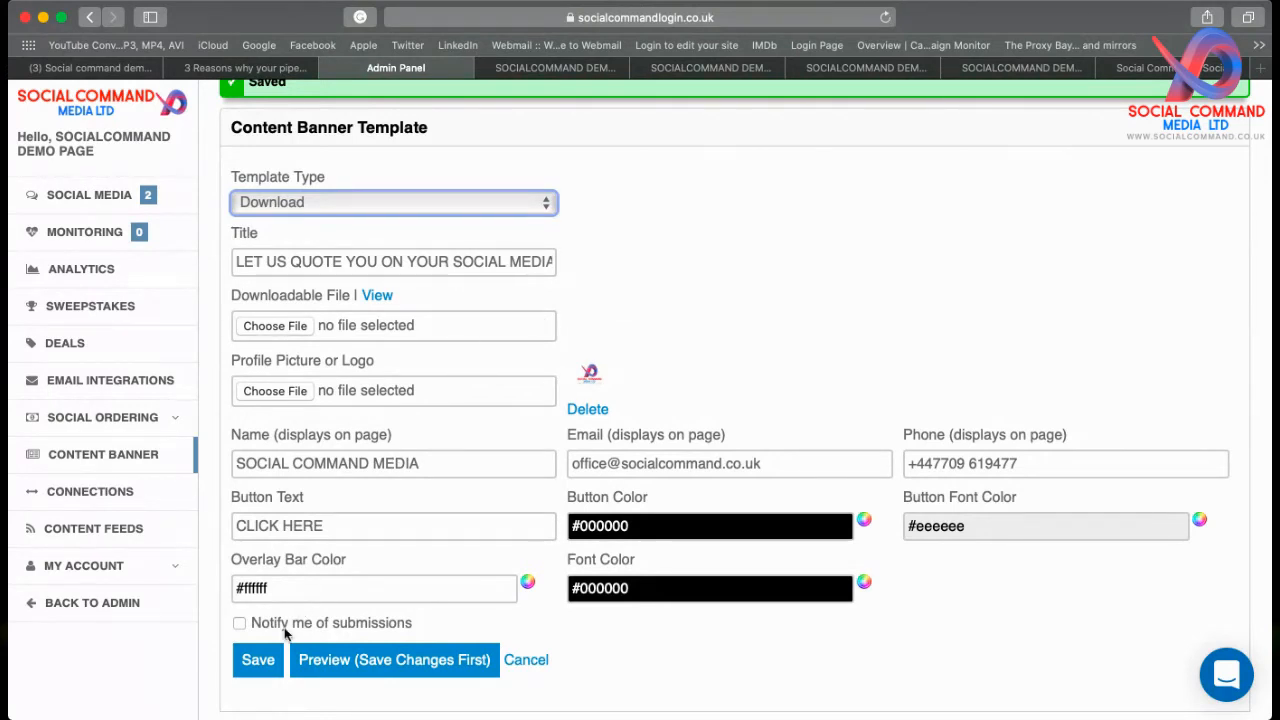
click(262, 660)
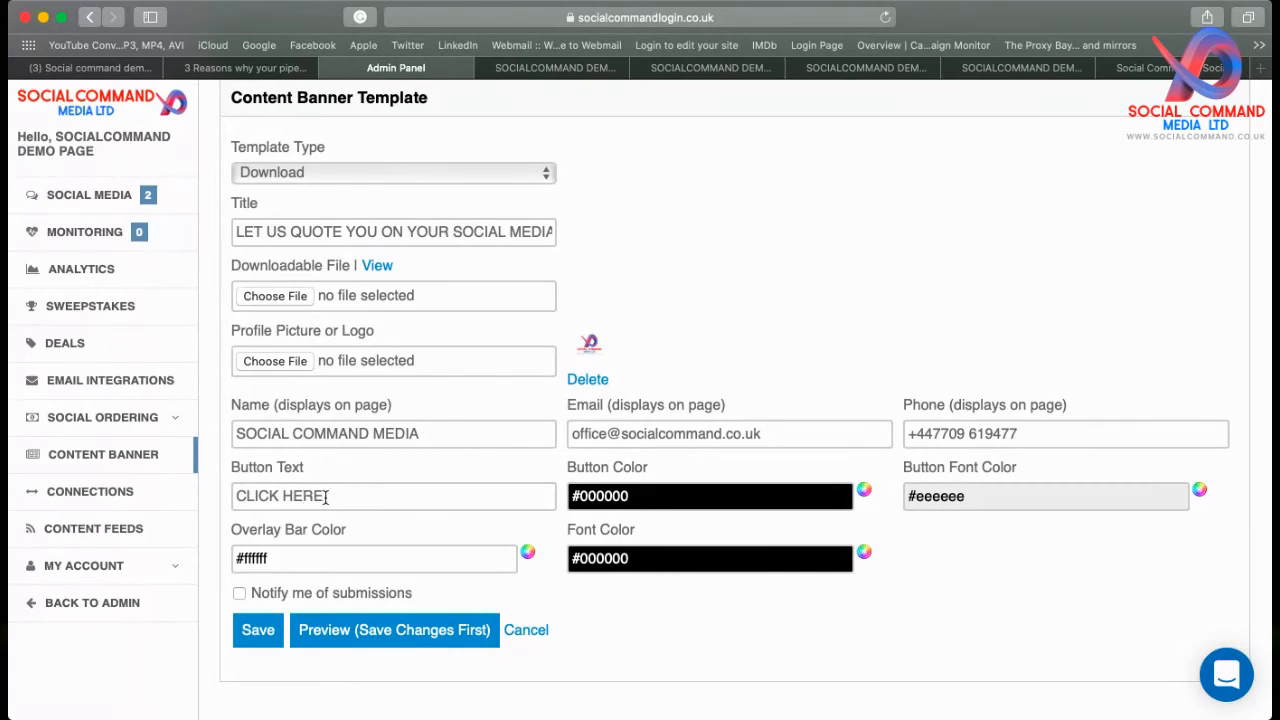
Step: Set the Download banner's button text to DOWNLOAD, enable notification of submissions and save the template
drag(324, 497, 179, 487)
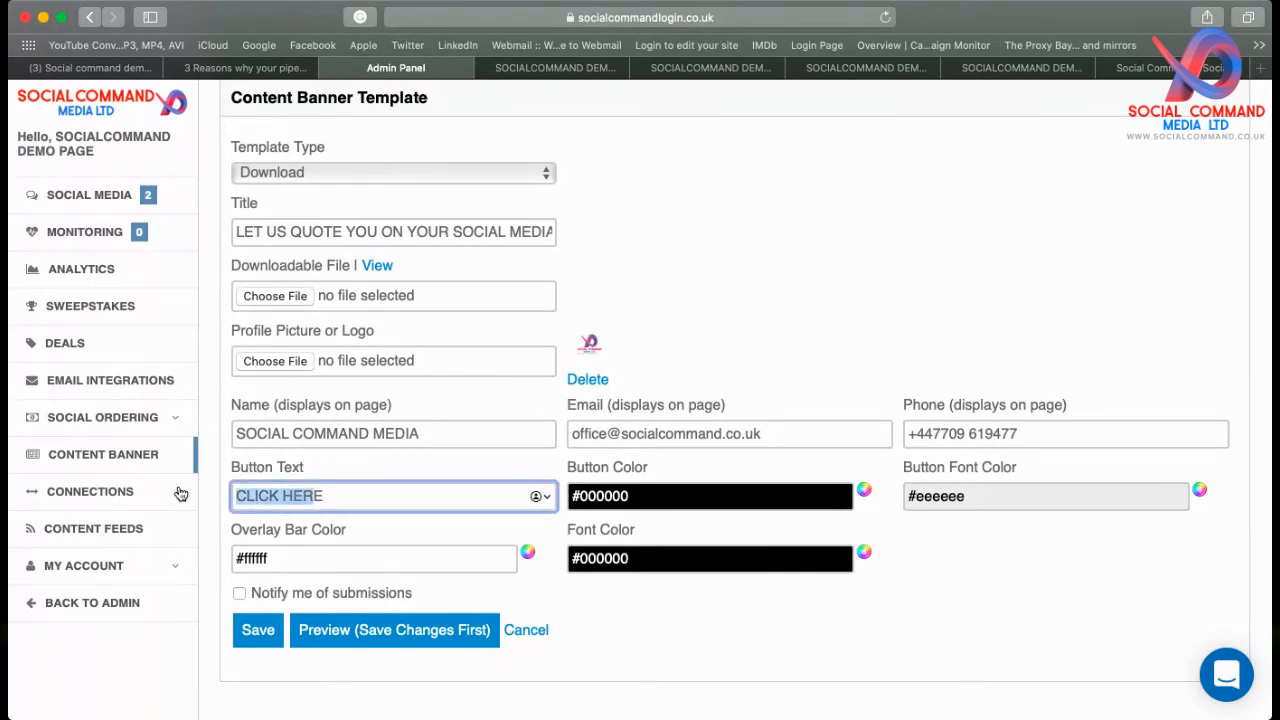
text(DOWNLOAD)
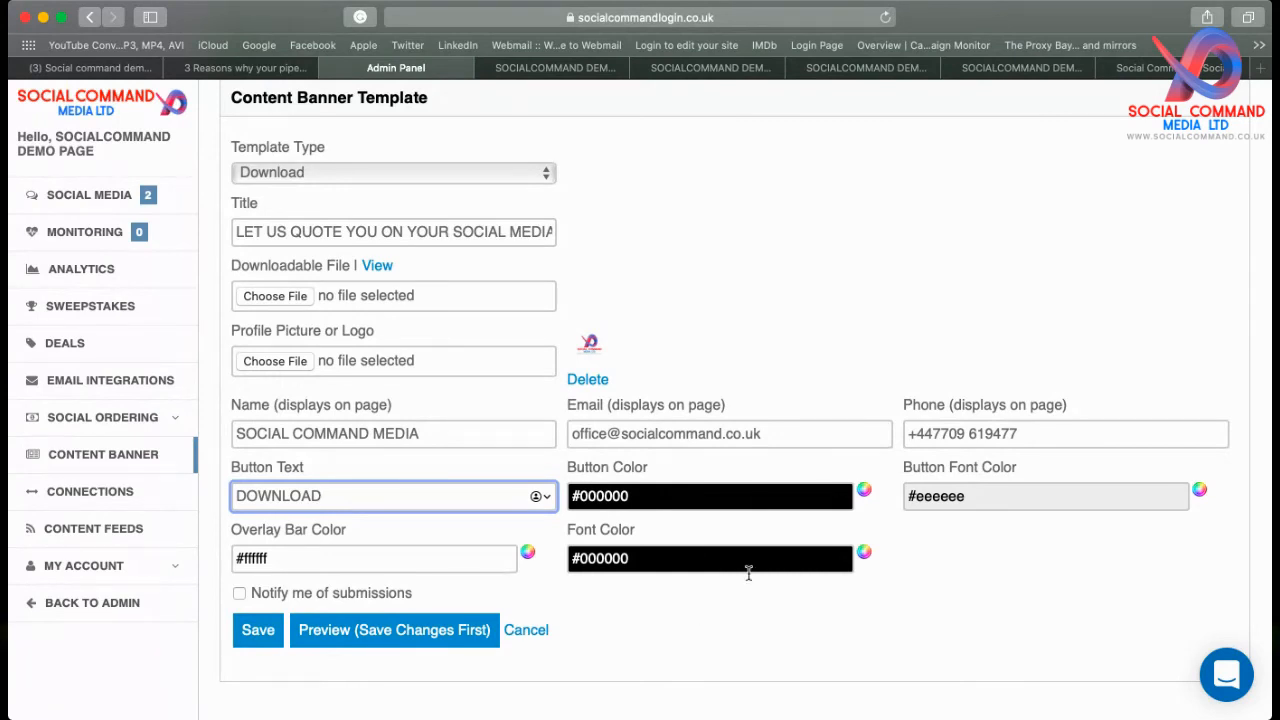
click(239, 593)
click(257, 631)
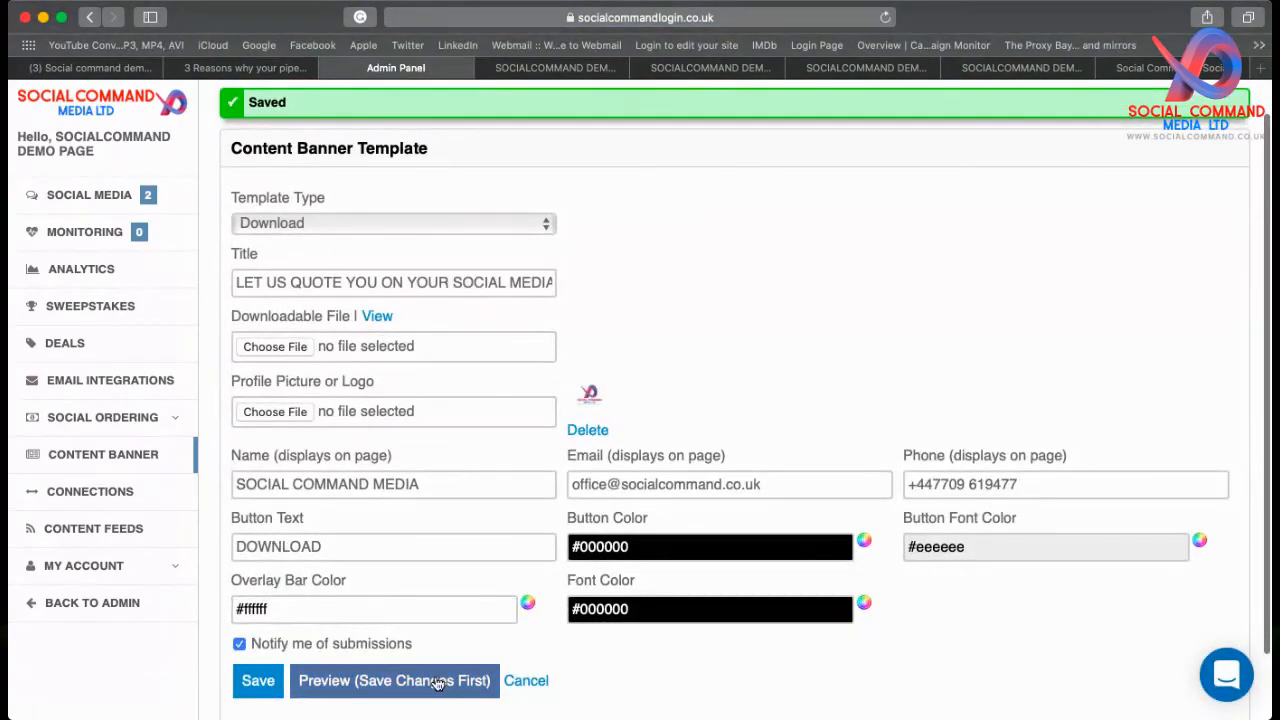
Step: Preview the Download banner and try its email address field with the sample text LHJGGKHGKHJG
click(437, 681)
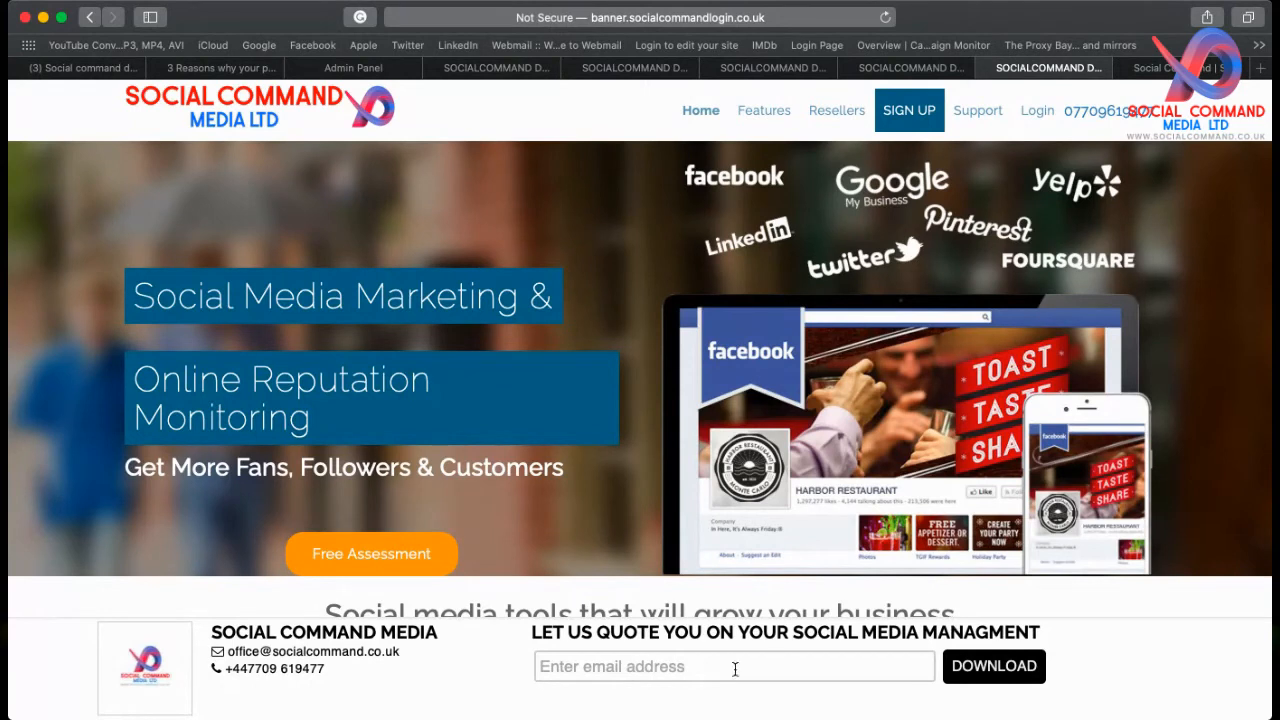
click(688, 668)
text(LHJGGKHGKHJG)
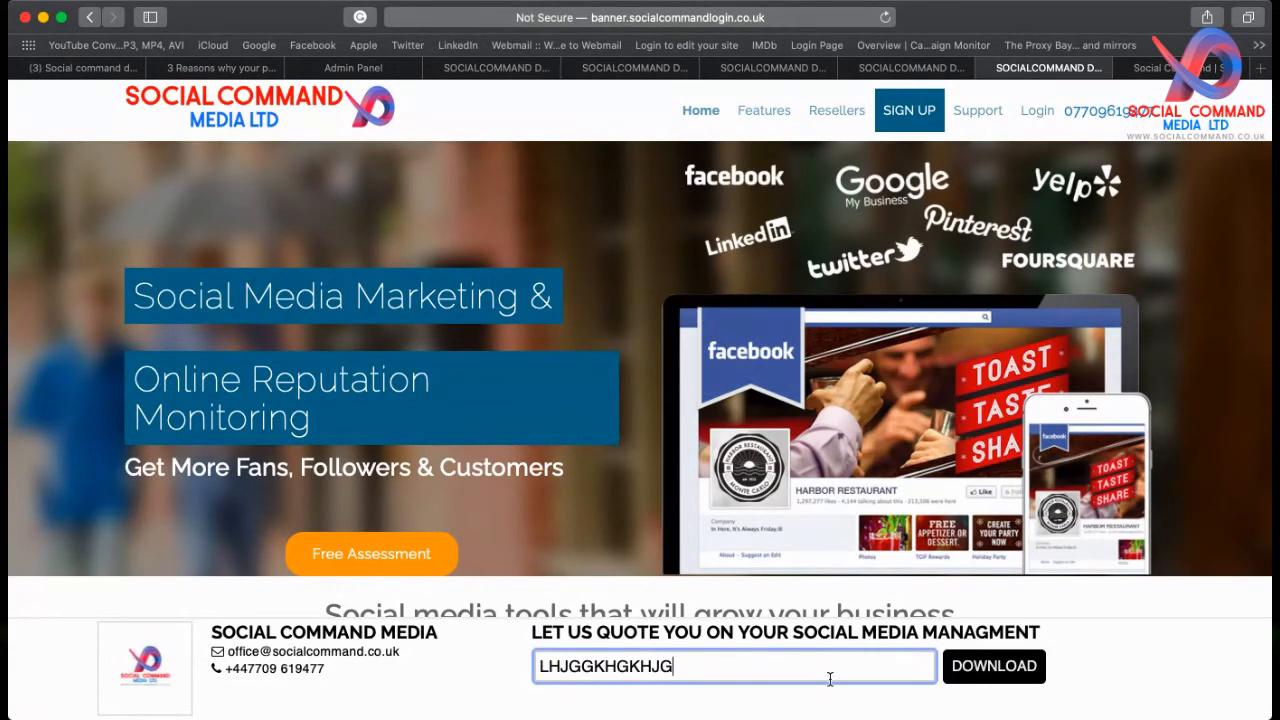
Step: Return to the admin panel, change the banner's template type to Link To and save it
click(347, 70)
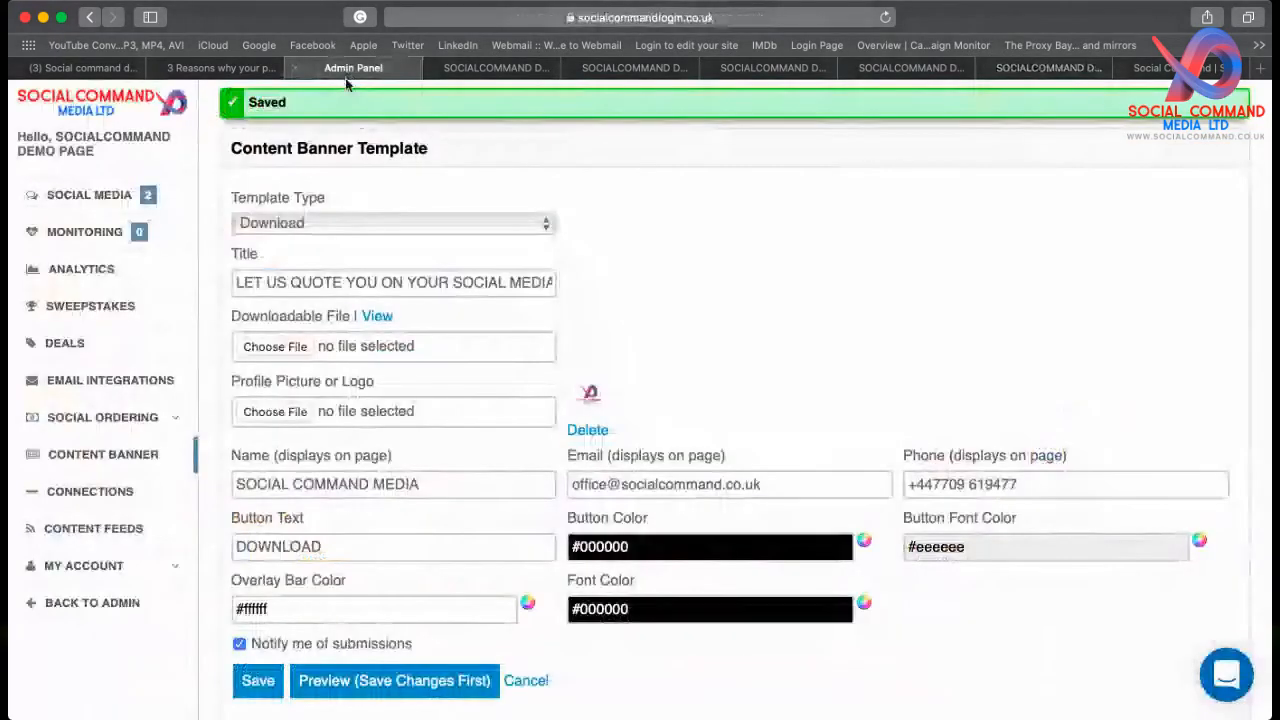
click(331, 224)
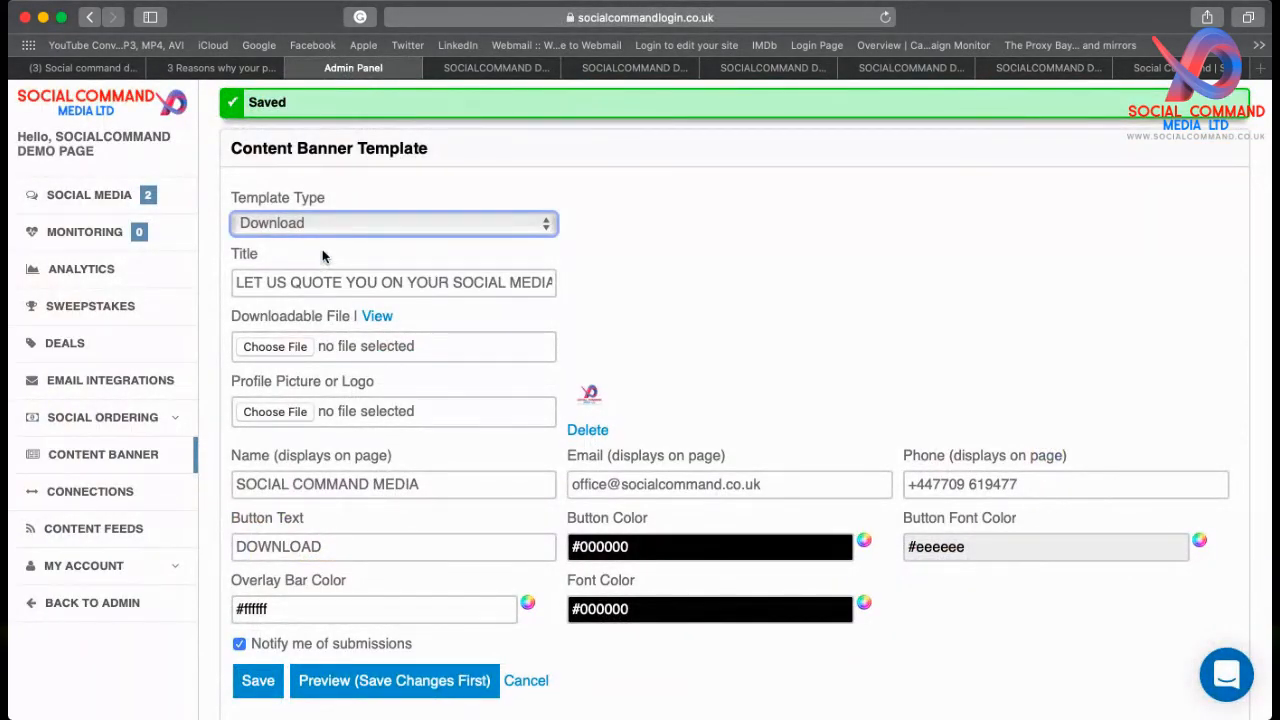
click(322, 256)
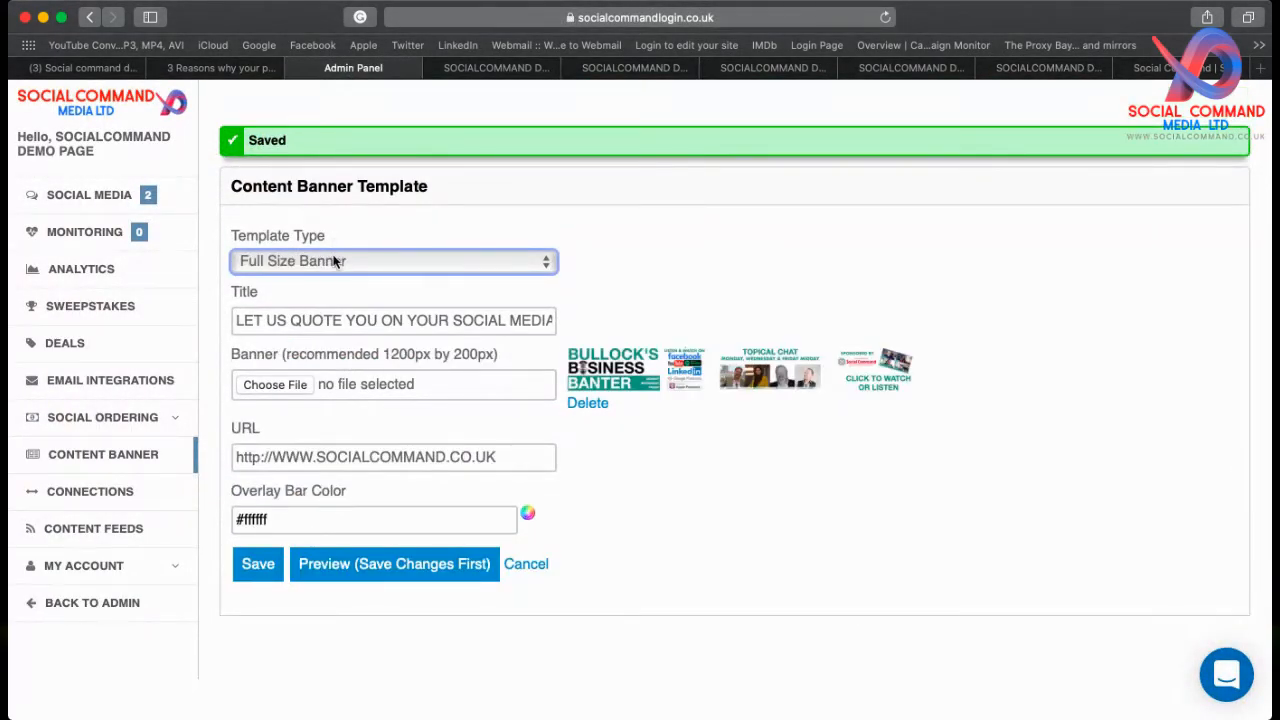
click(313, 298)
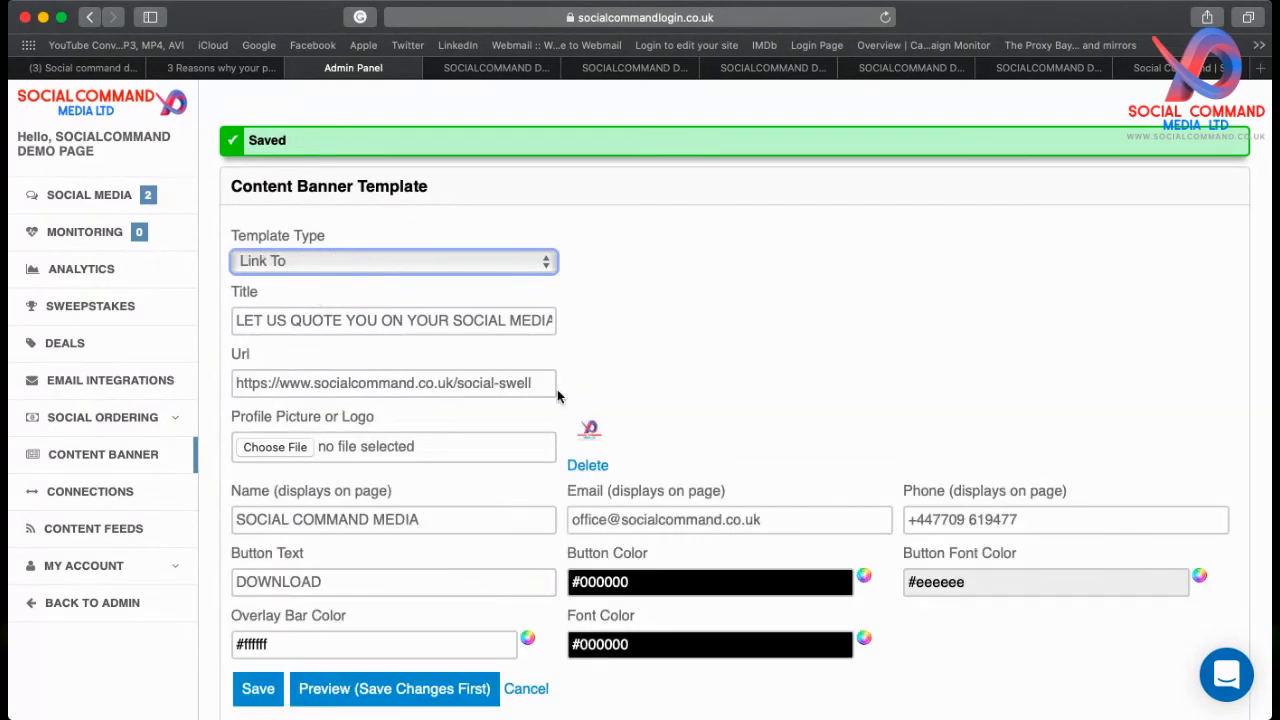
scroll(690, 456, down, 2)
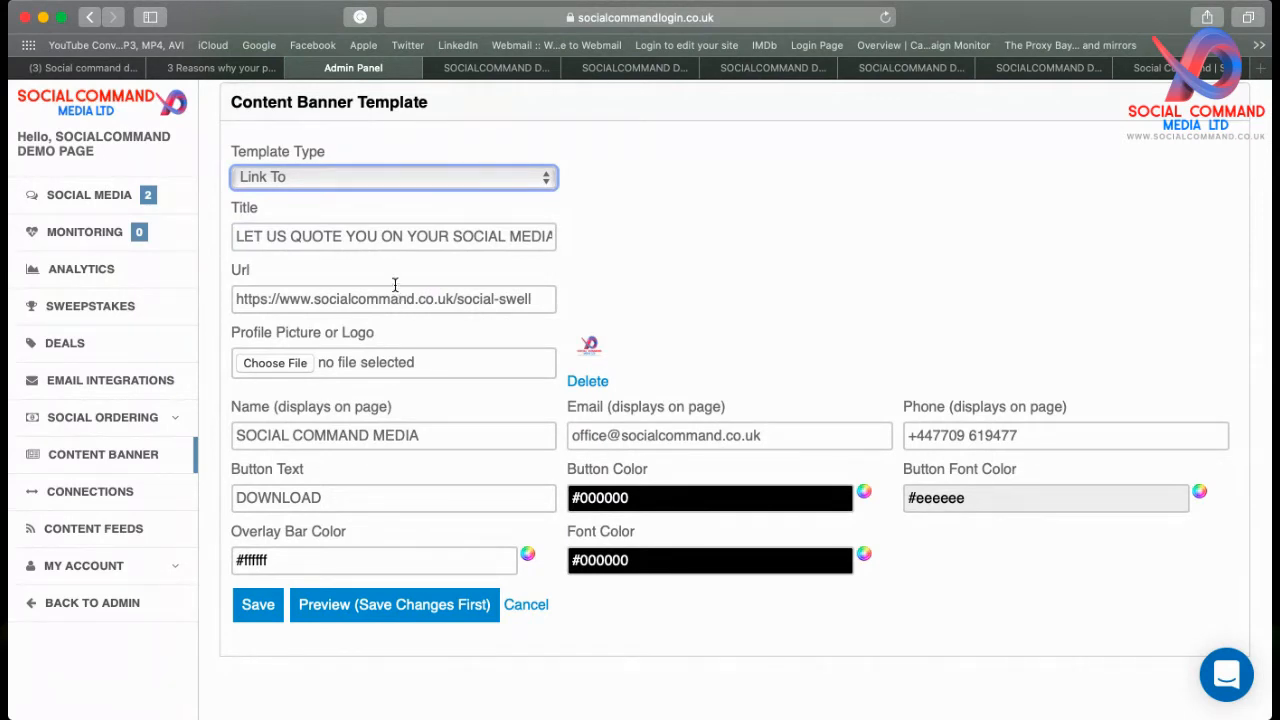
click(252, 604)
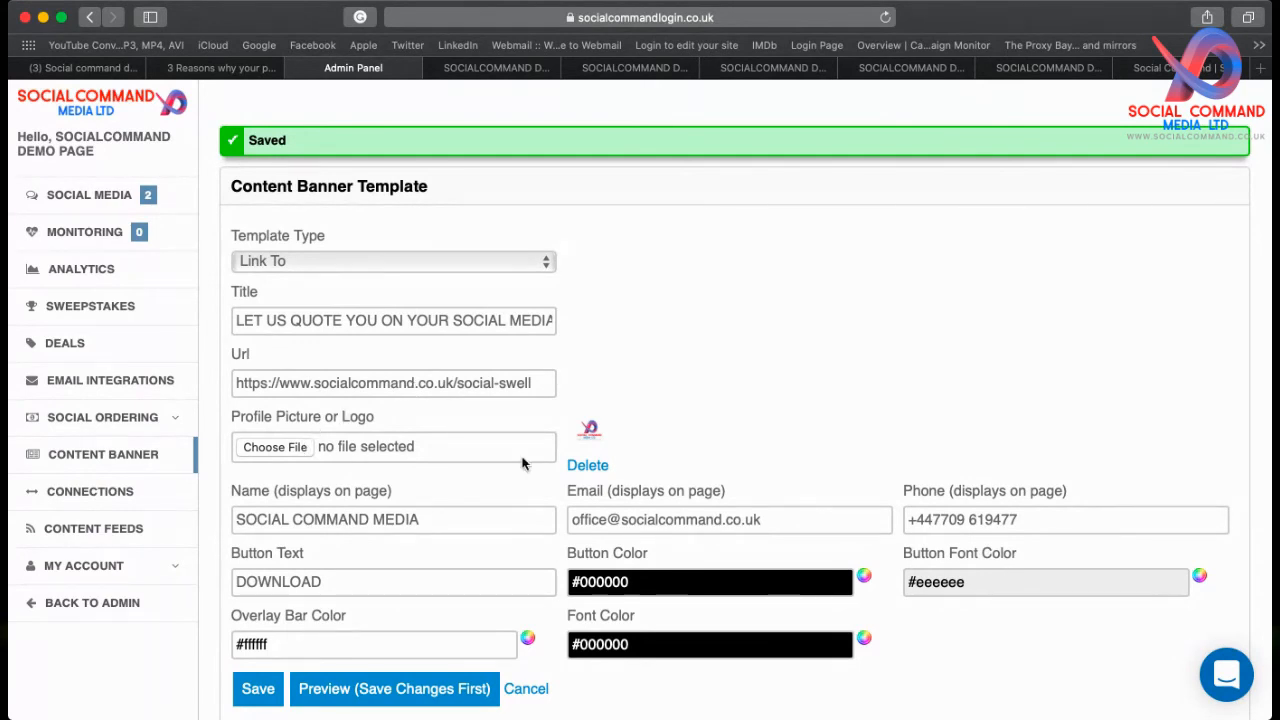
Step: Set the Link To banner's button text to GO TO THE WEB PAGE, save the template and preview the banner
scroll(425, 519, down, 1)
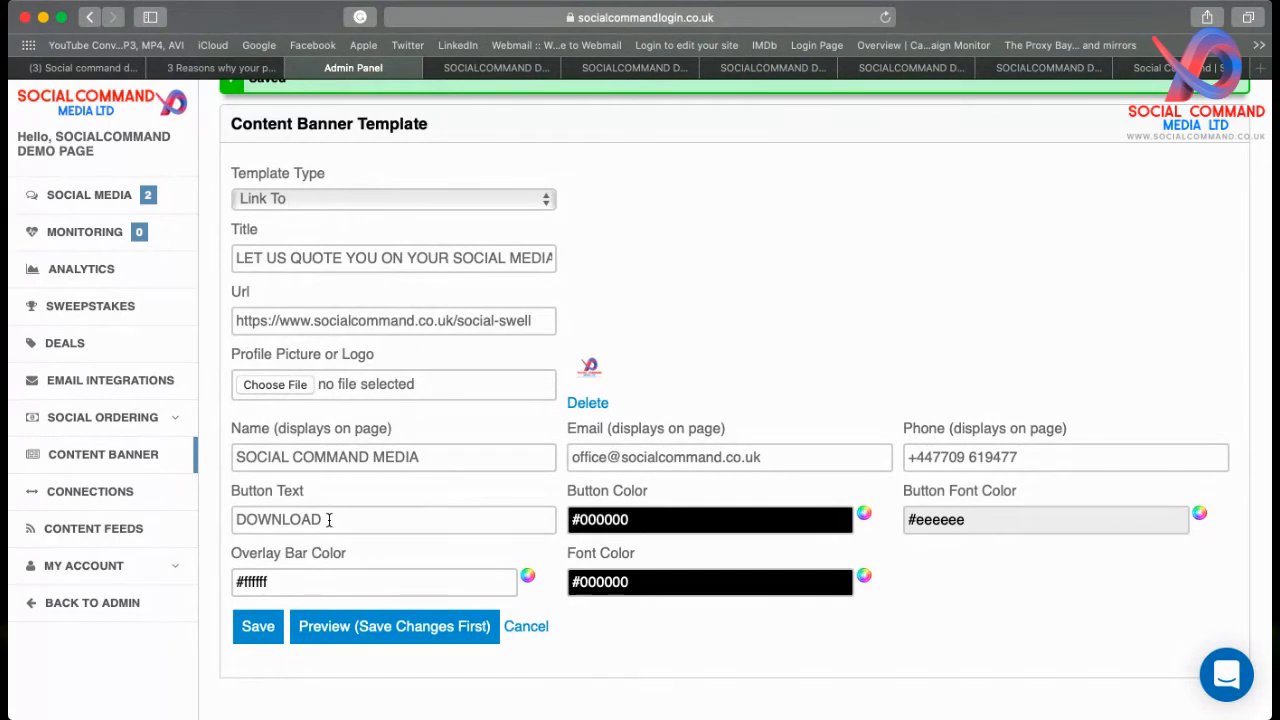
drag(302, 519, 198, 514)
text(GO TO)
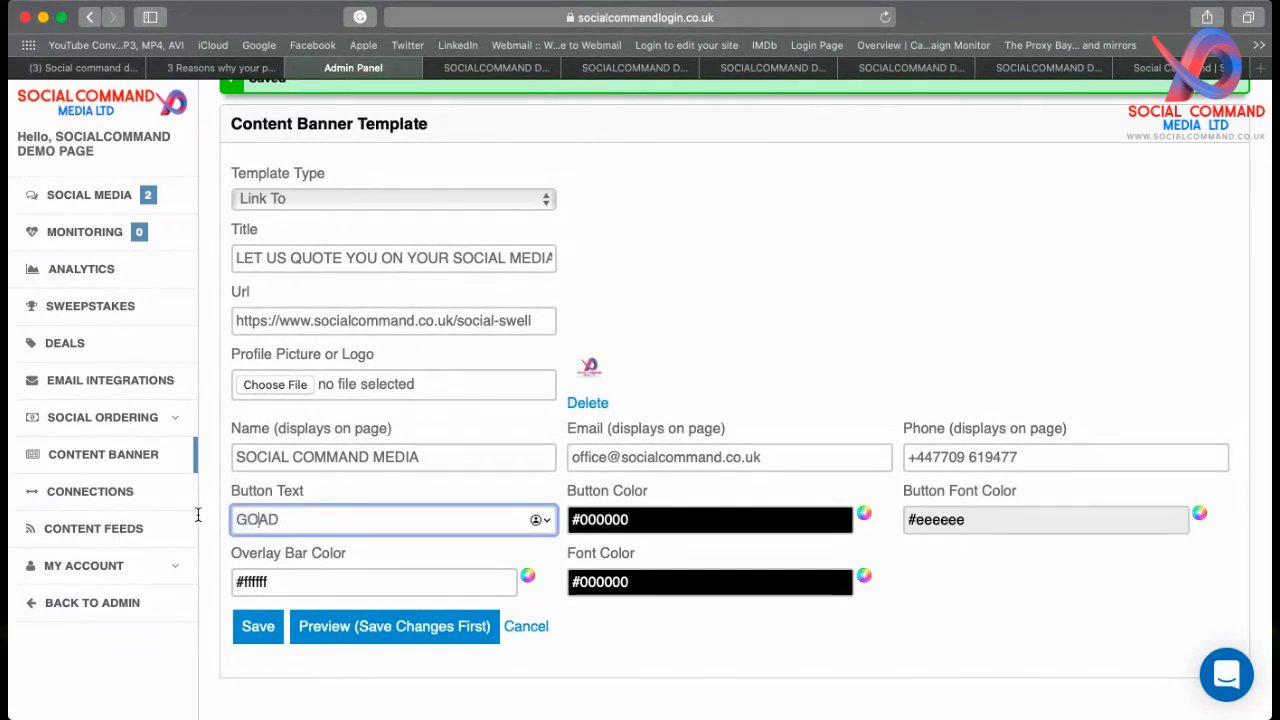
text( THE WEB )
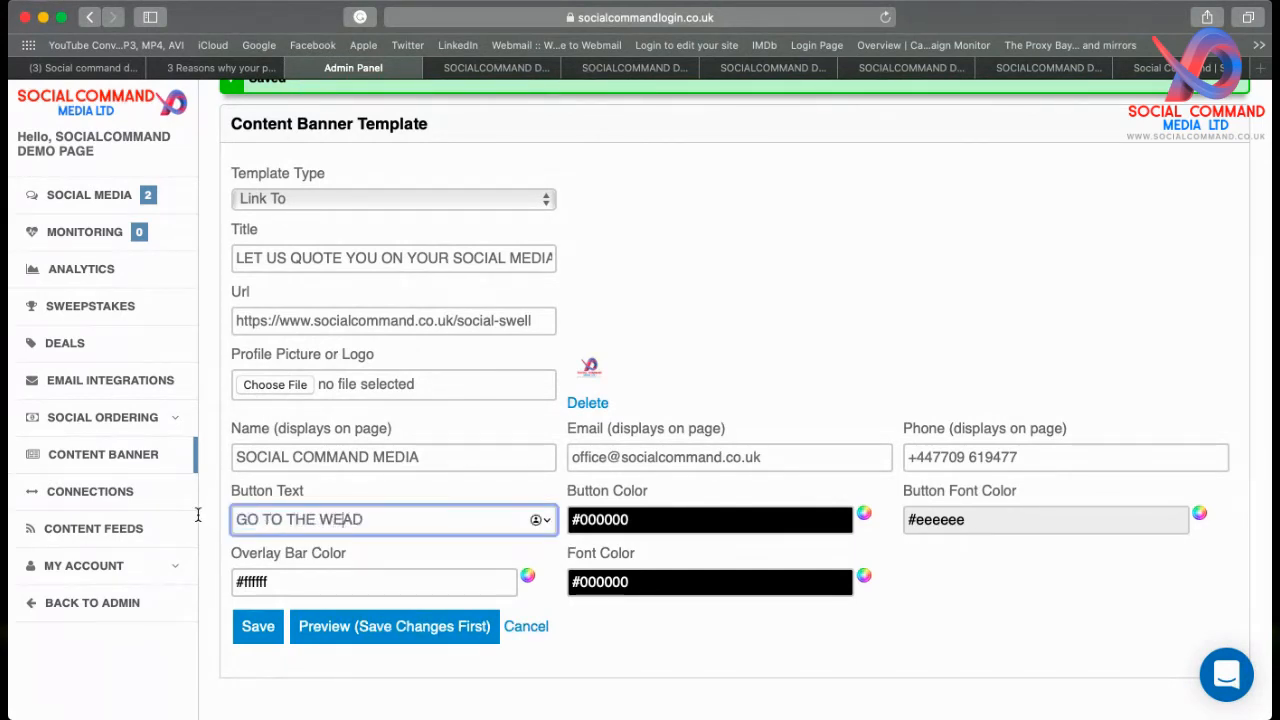
text(PAGE)
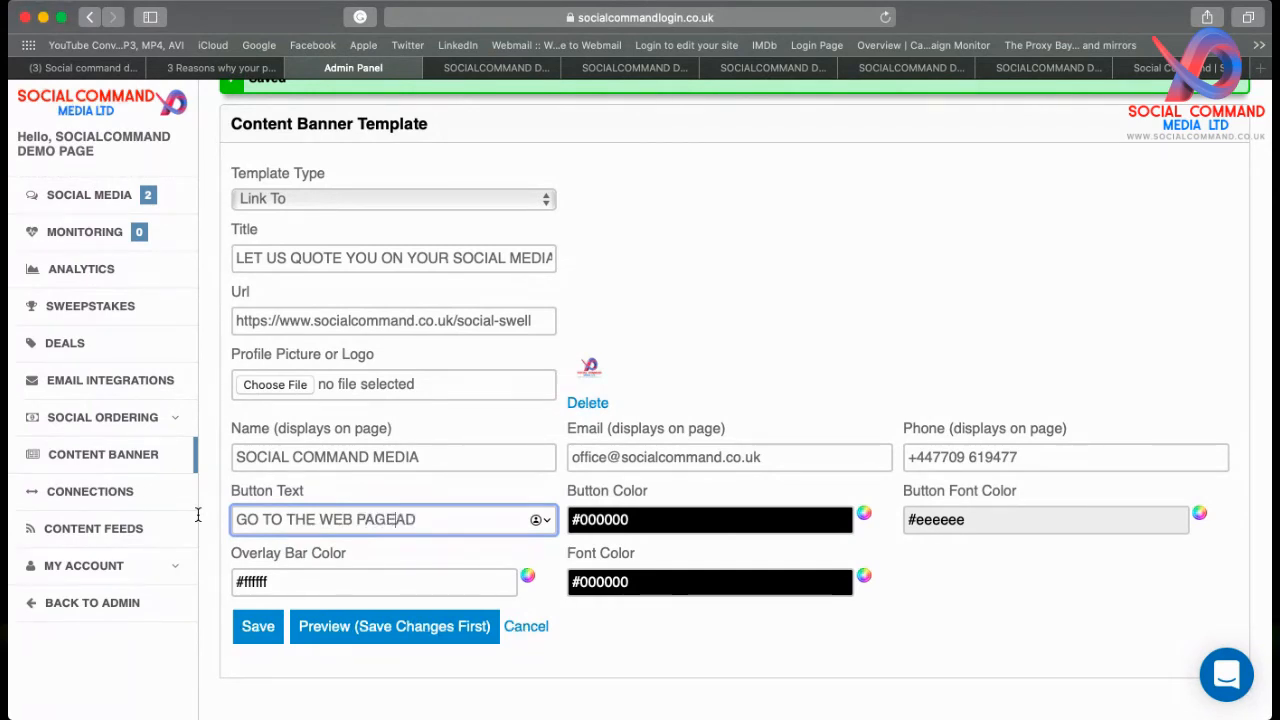
key(Delete)
key(Delete)
click(255, 630)
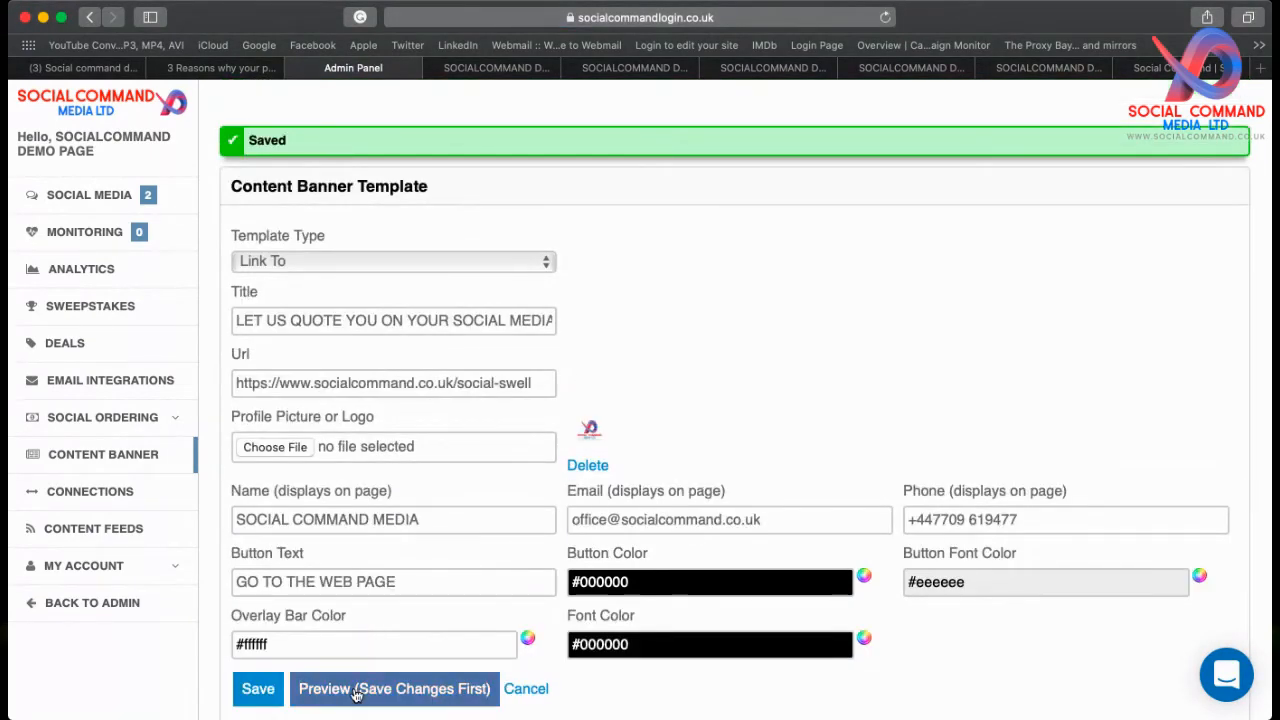
click(355, 689)
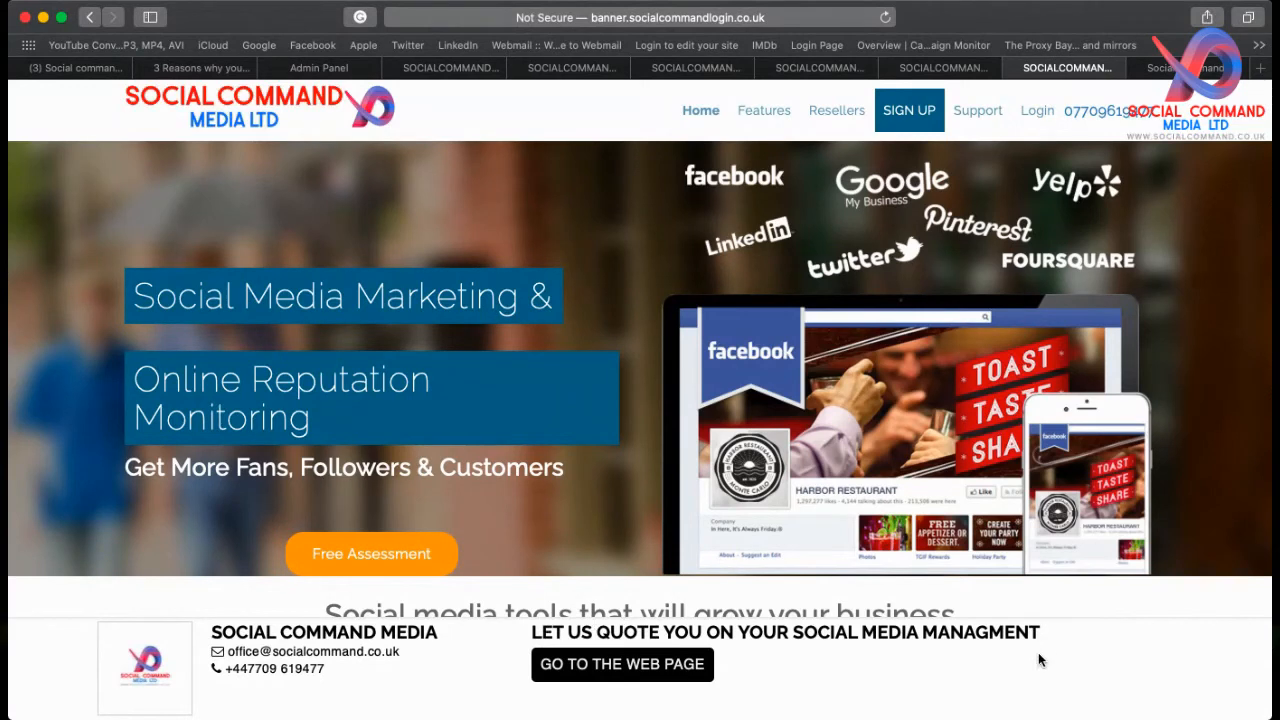
Step: Return to the admin panel, change the banner's template type to Subscribe and save it
click(305, 73)
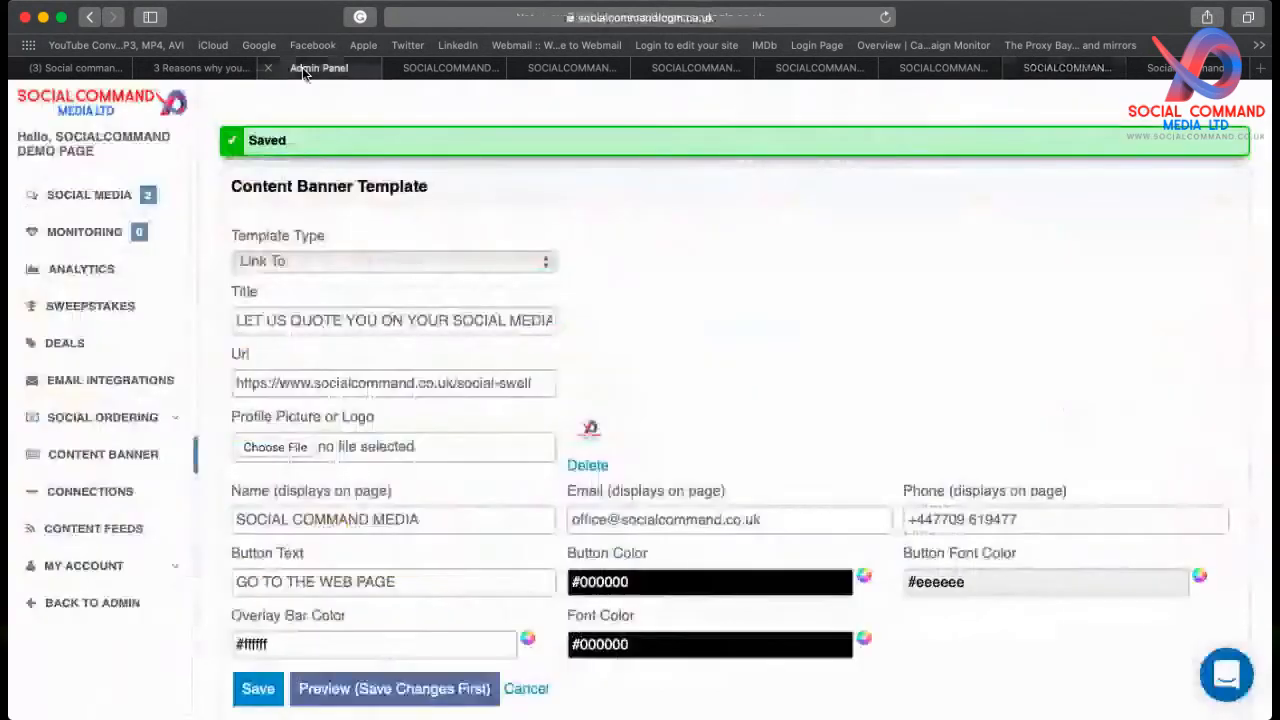
click(329, 262)
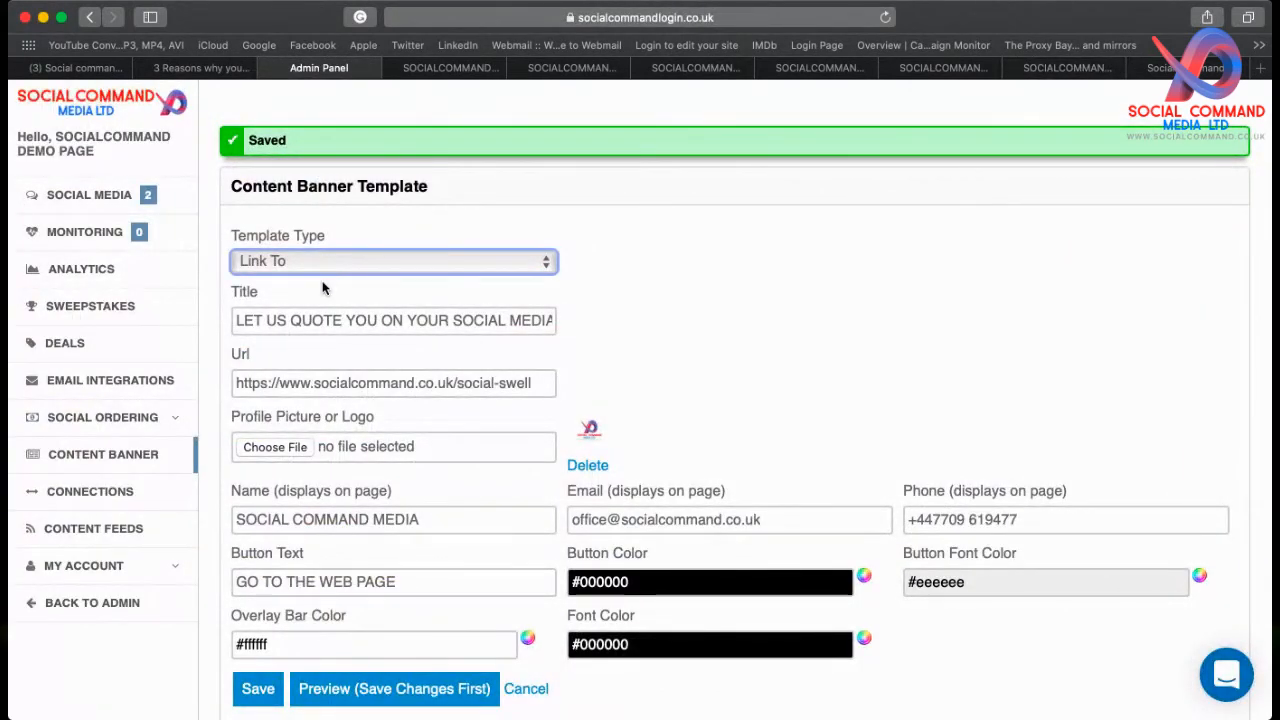
click(322, 288)
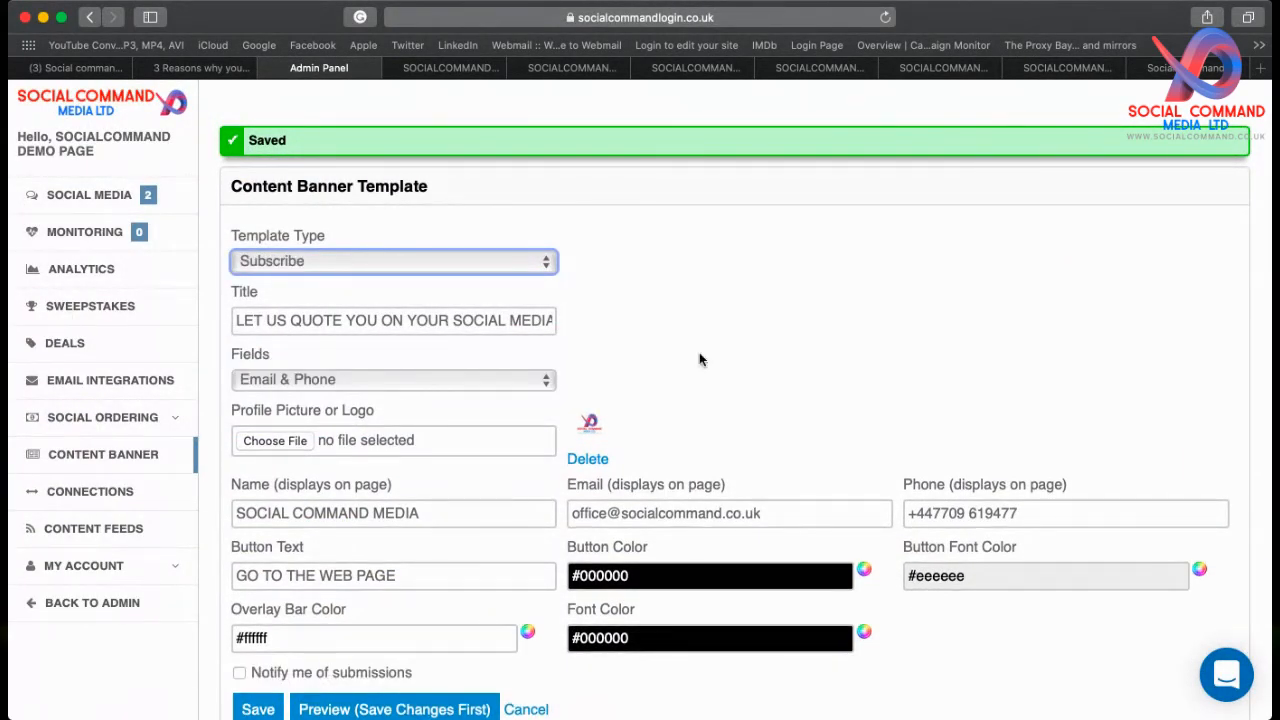
scroll(741, 344, down, 2)
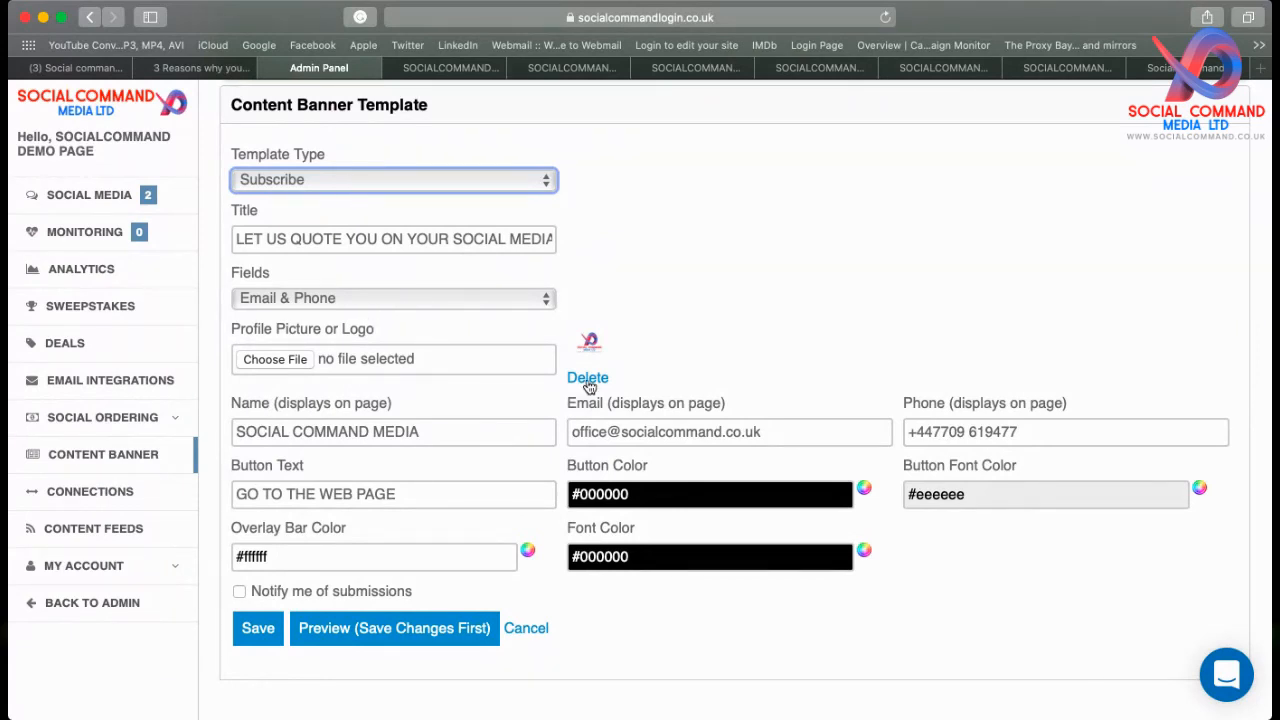
click(268, 628)
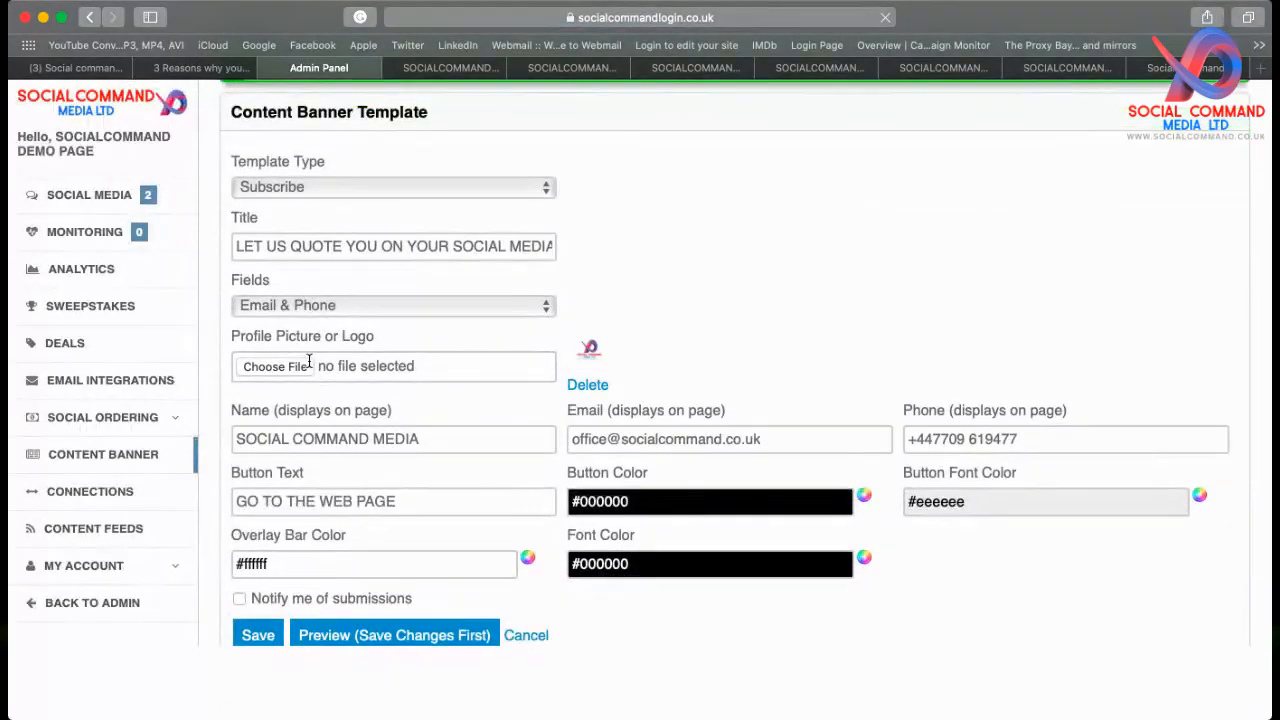
Step: Enable notification of submissions, set the Subscribe banner's button text to SUBSCRIBE TO OUR MAILING LIST and save the template
click(346, 308)
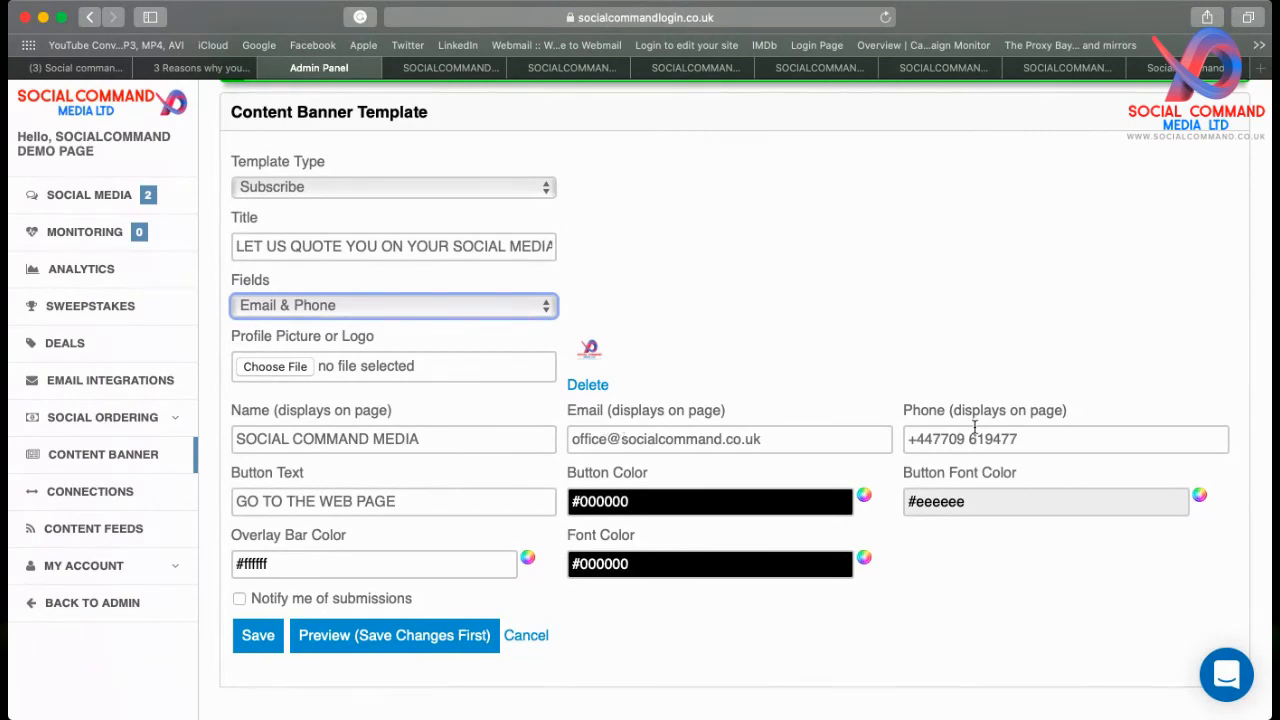
click(239, 598)
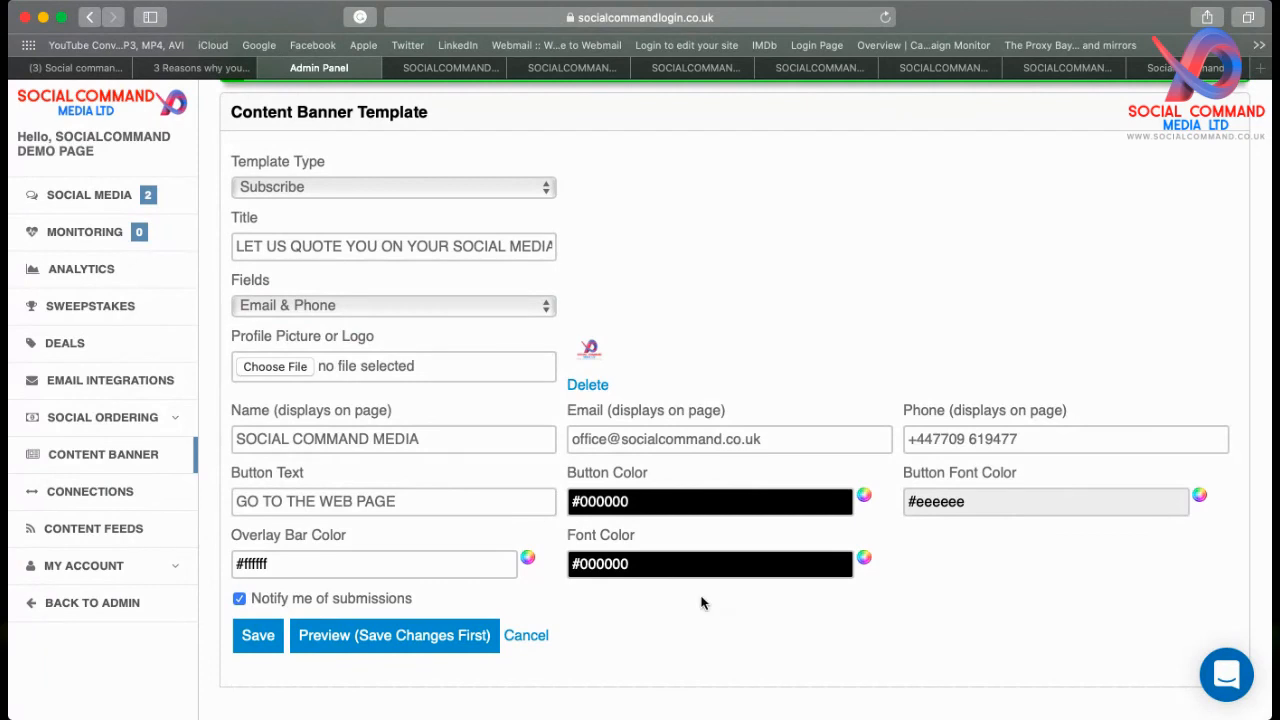
drag(406, 497, 206, 491)
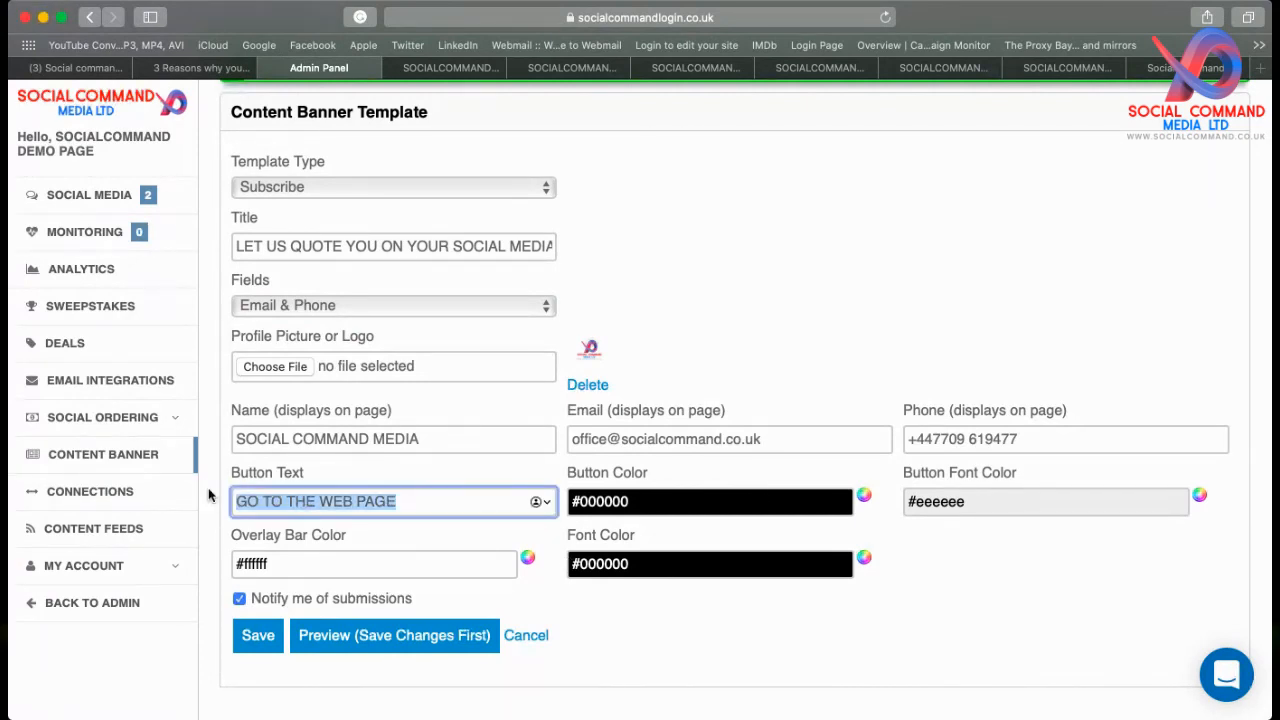
text(SUBSCRIBE)
text( TO OUR )
text(BLOG)
key(BackSpace)
key(BackSpace)
key(BackSpace)
key(BackSpace)
text(M)
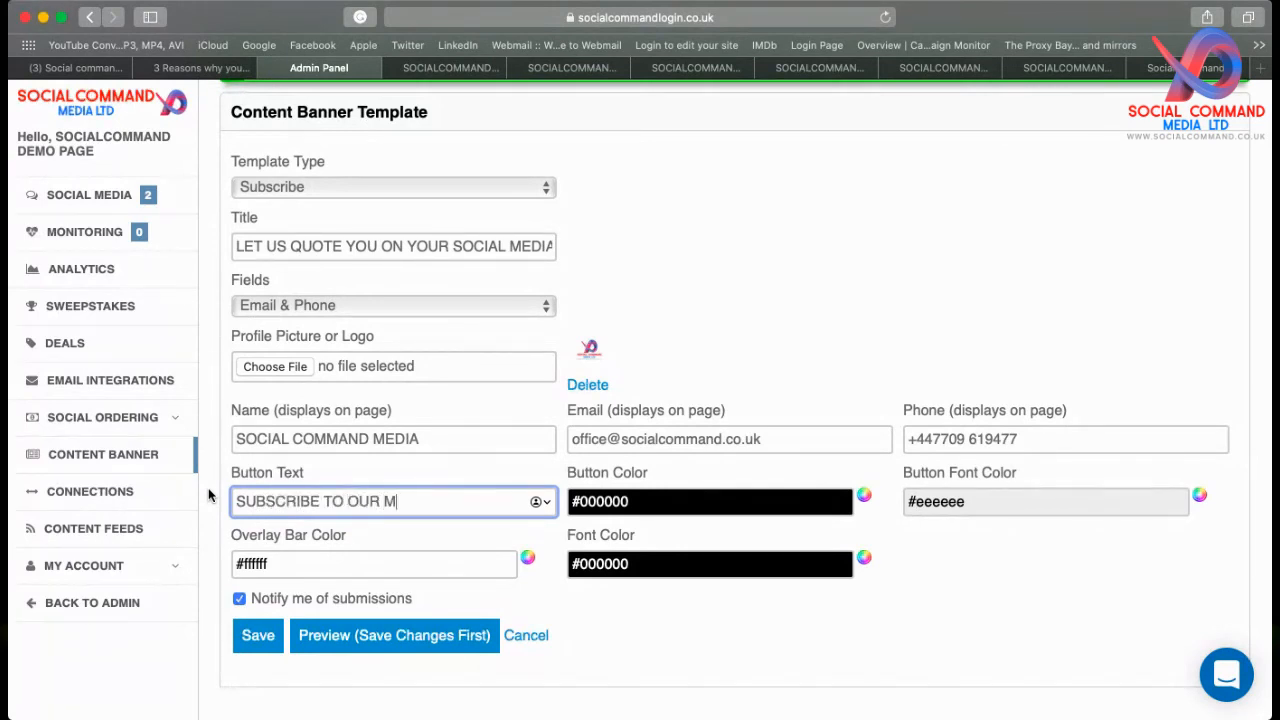
text(AILING LIST)
click(246, 635)
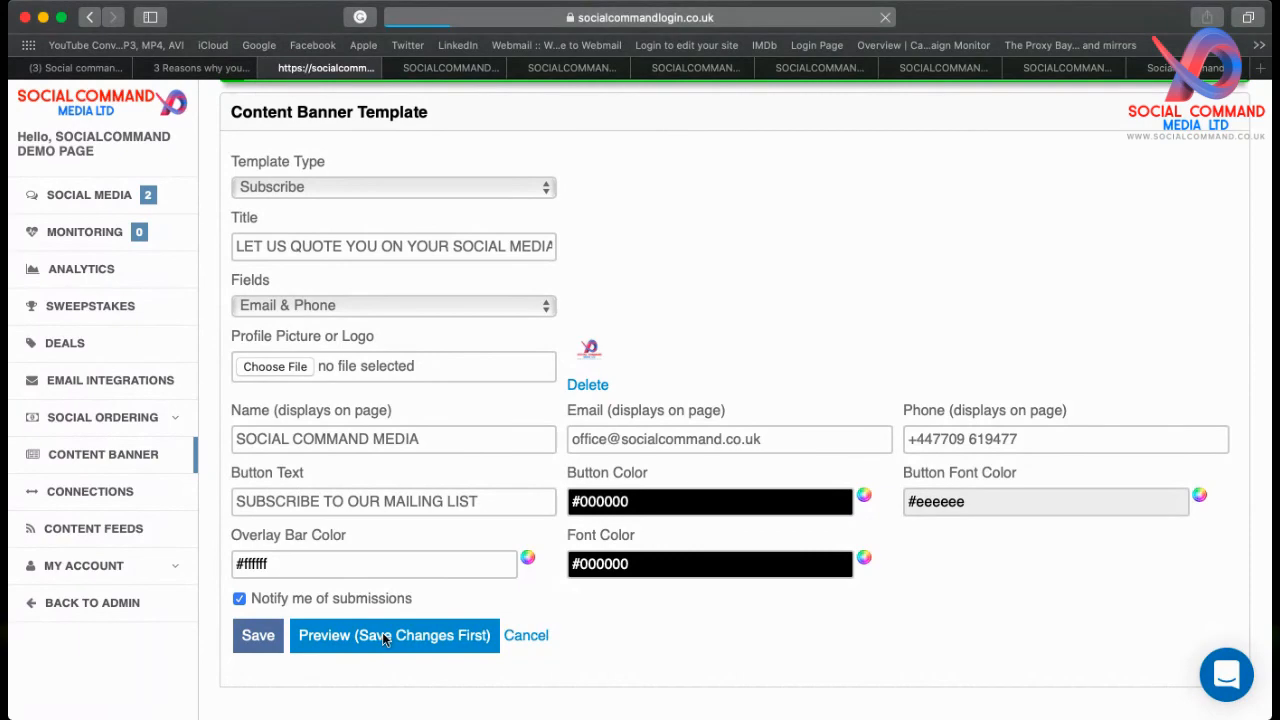
Step: Preview the Subscribe banner, close the preview and return to the template settings in the admin panel
click(376, 709)
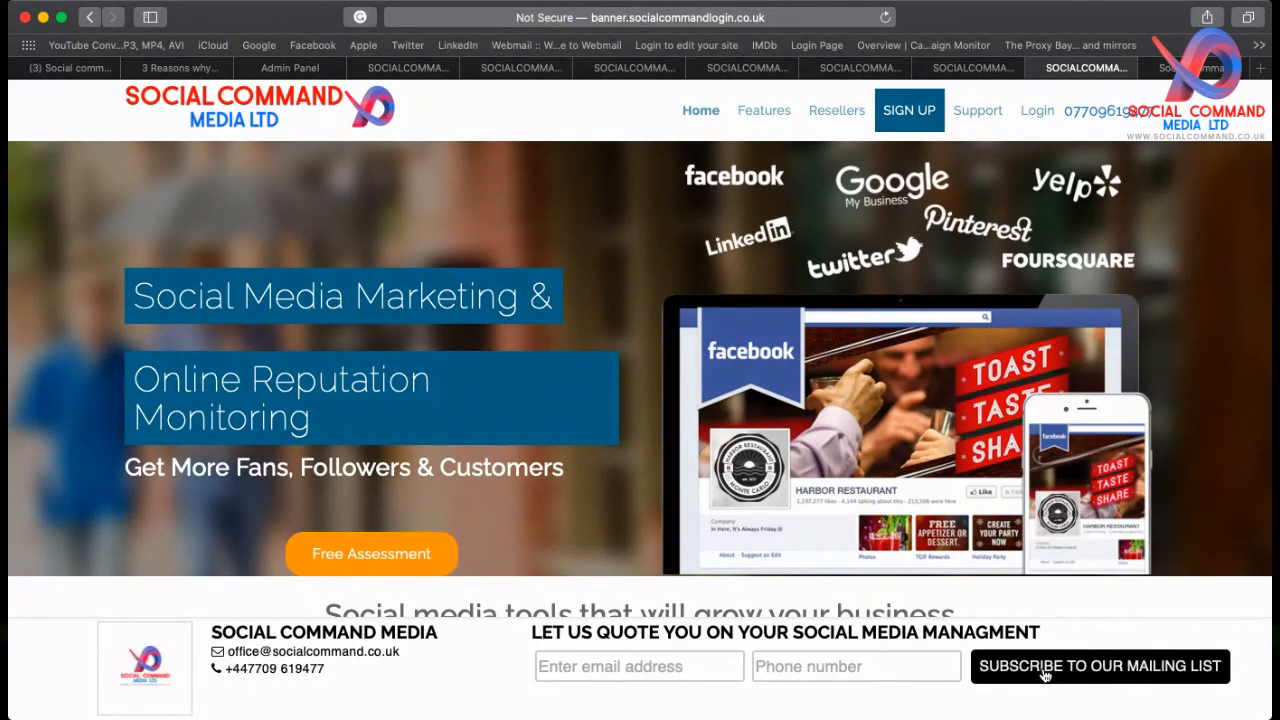
click(1035, 68)
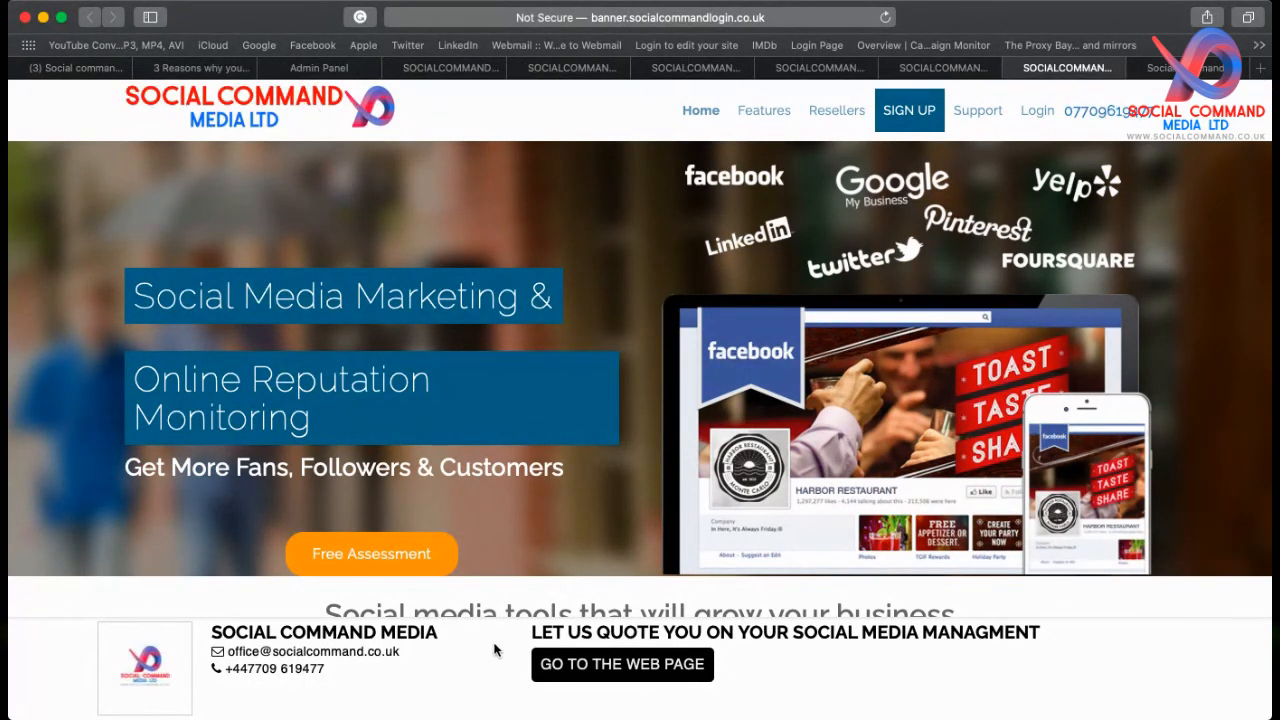
click(319, 69)
scroll(695, 408, down, 2)
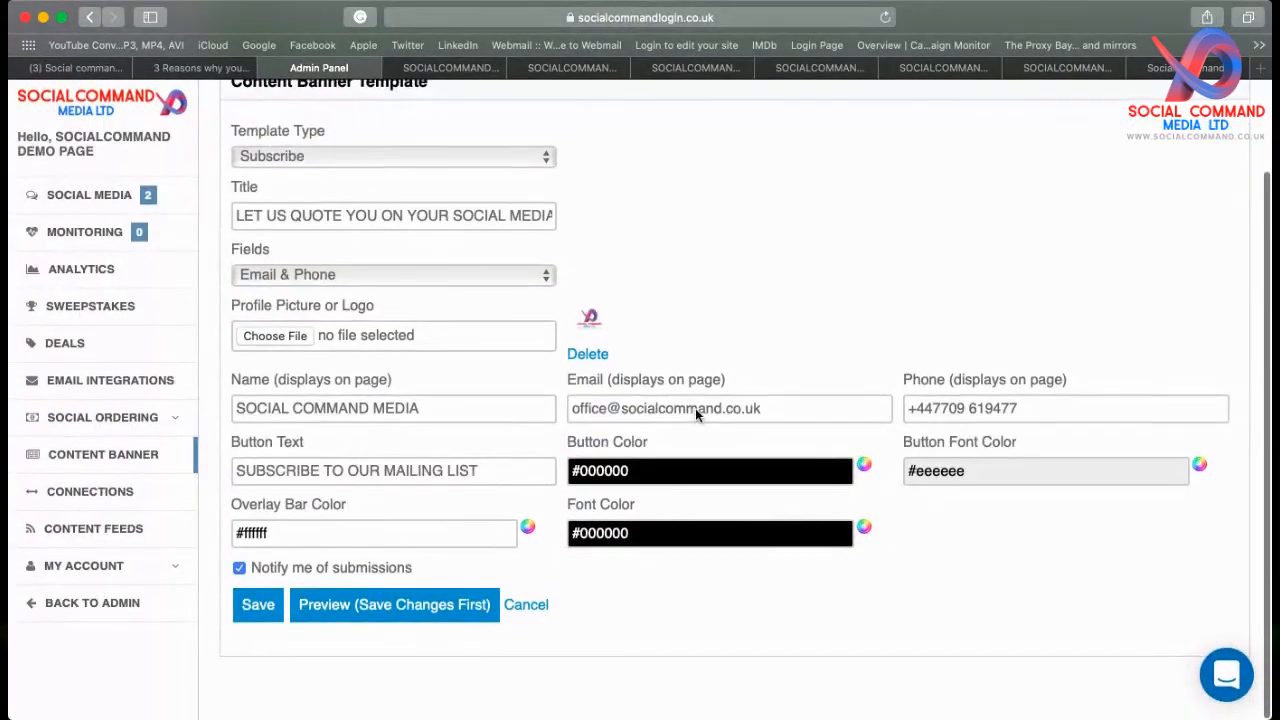
scroll(695, 408, up, 2)
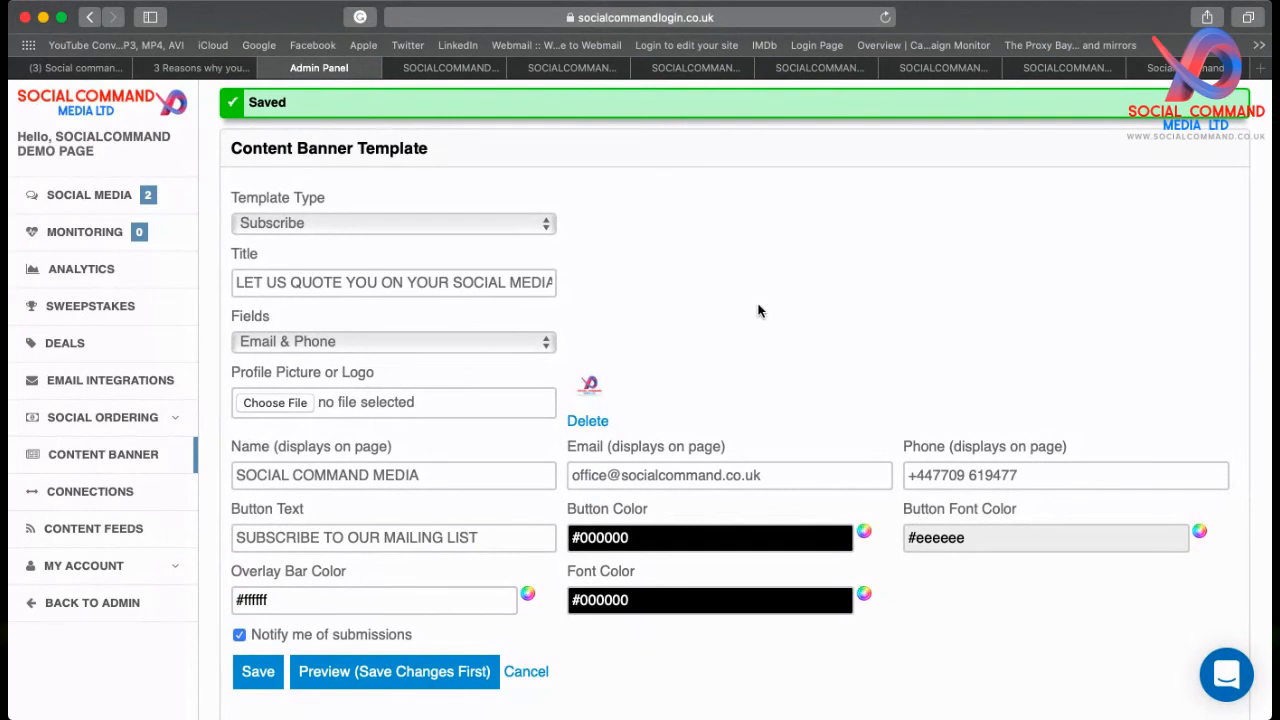